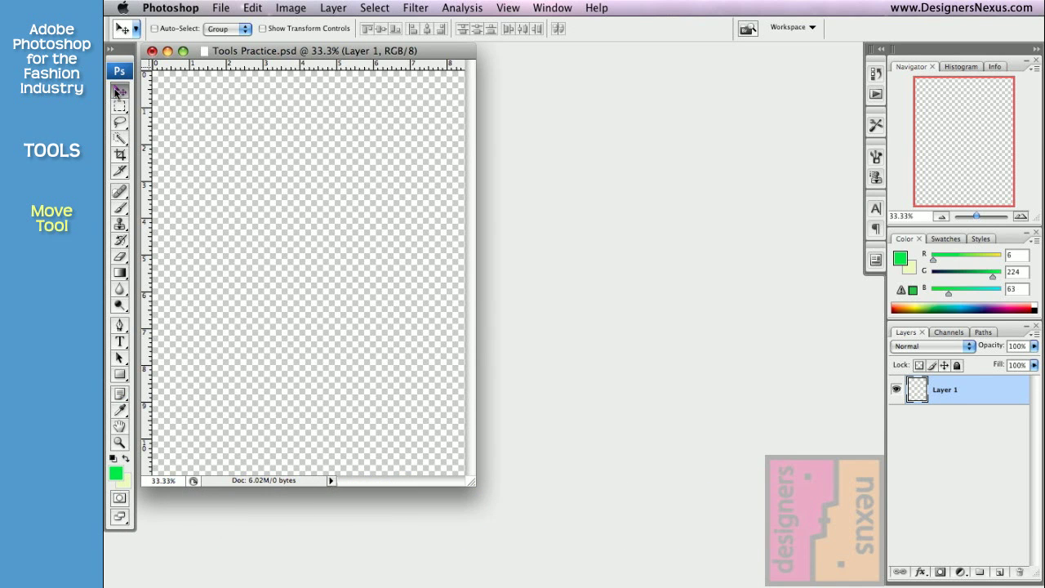
Bring image-001.psd forward from the Window menu and move its window down and right
{"action": "left_click", "coordinate": [545, 7]}
{"action": "left_click", "coordinate": [575, 406]}
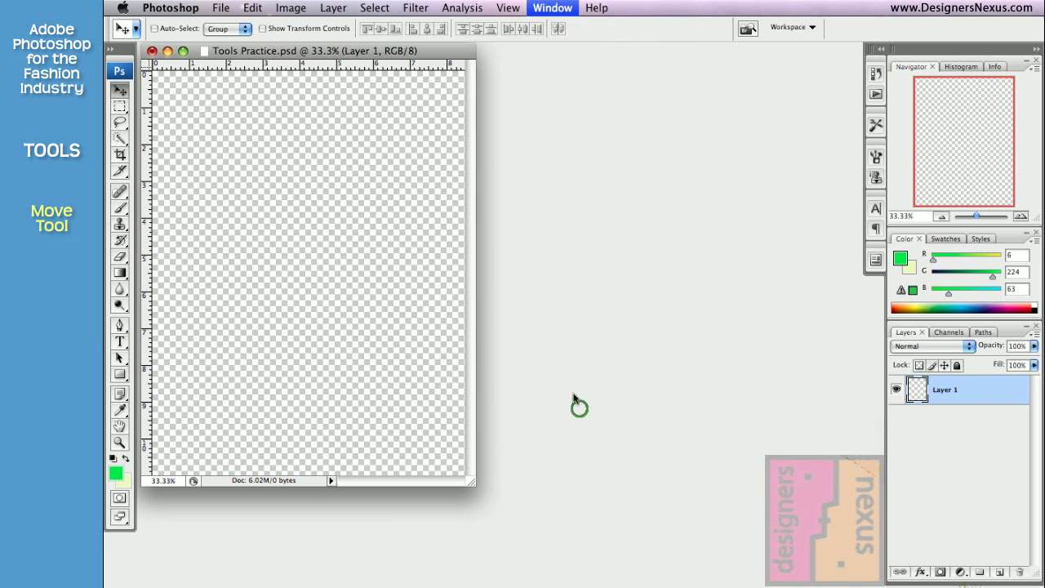
{"action": "left_click_drag", "start_coordinate": [488, 54], "coordinate": [532, 55]}
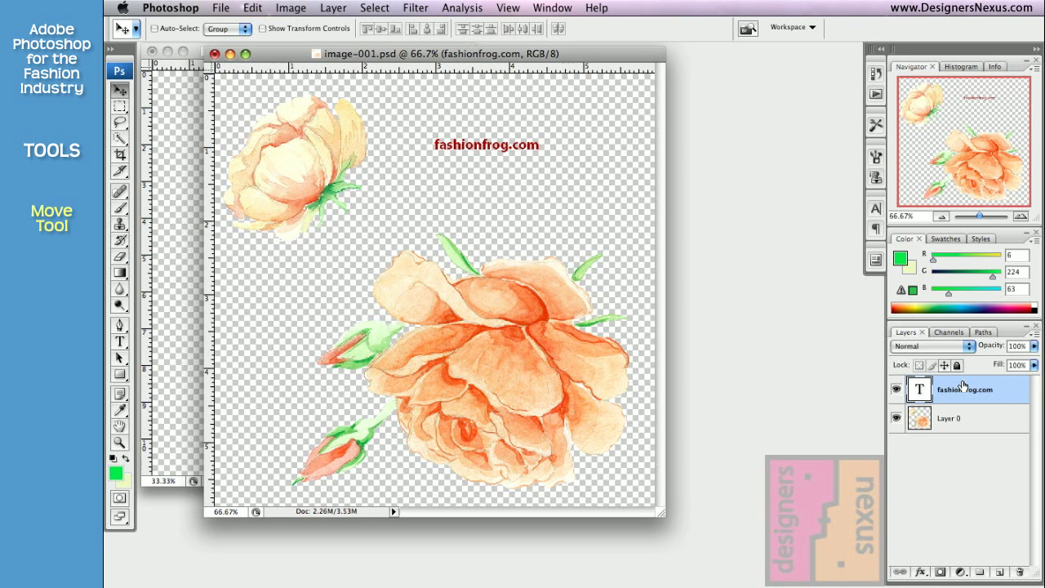
Select the fashionfrog.com layer and move its text down-right to just above the large rose
{"action": "left_click", "coordinate": [944, 469]}
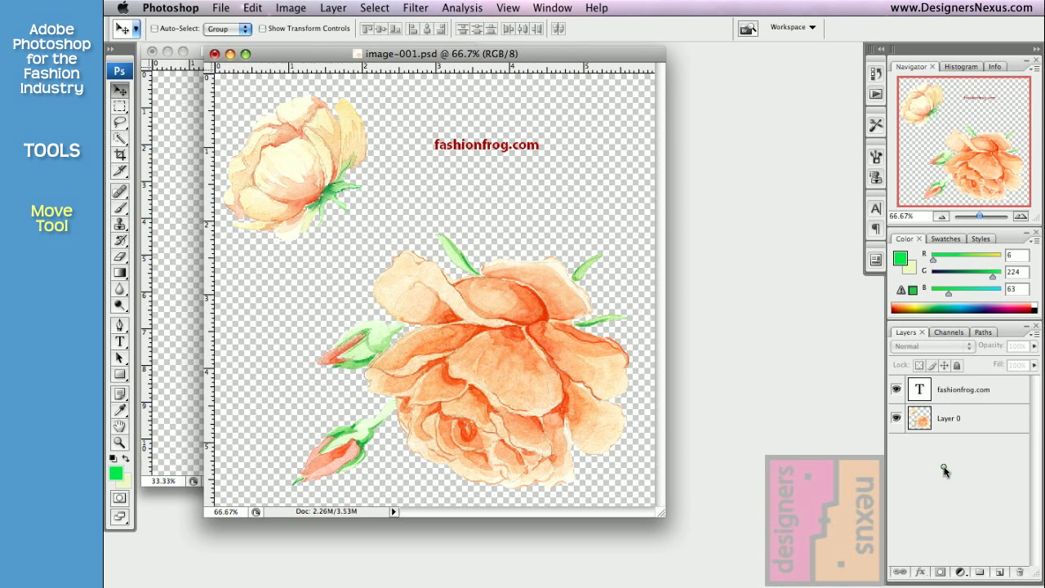
{"action": "left_click", "coordinate": [978, 421]}
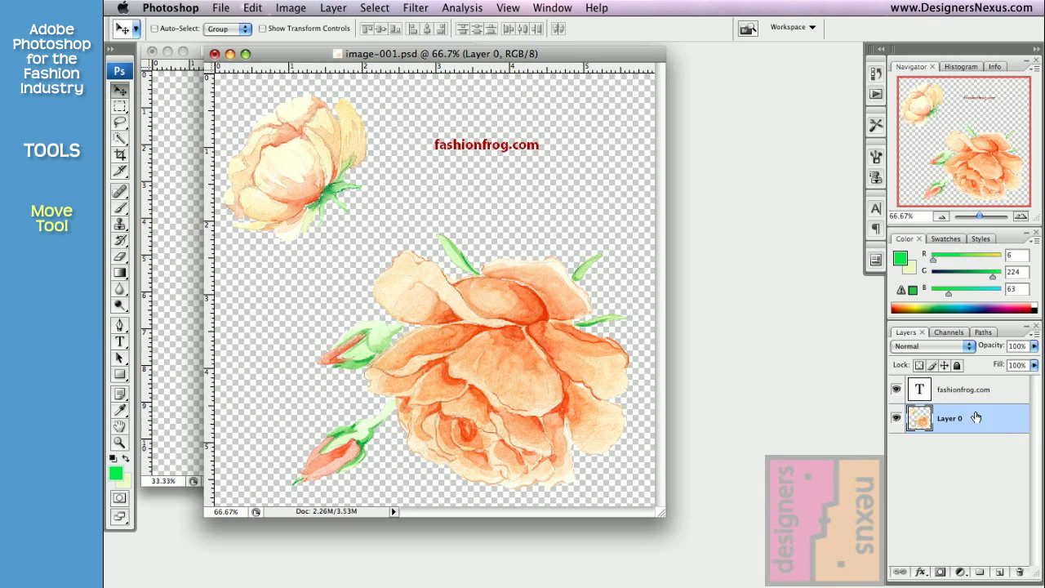
{"action": "left_click", "coordinate": [966, 391]}
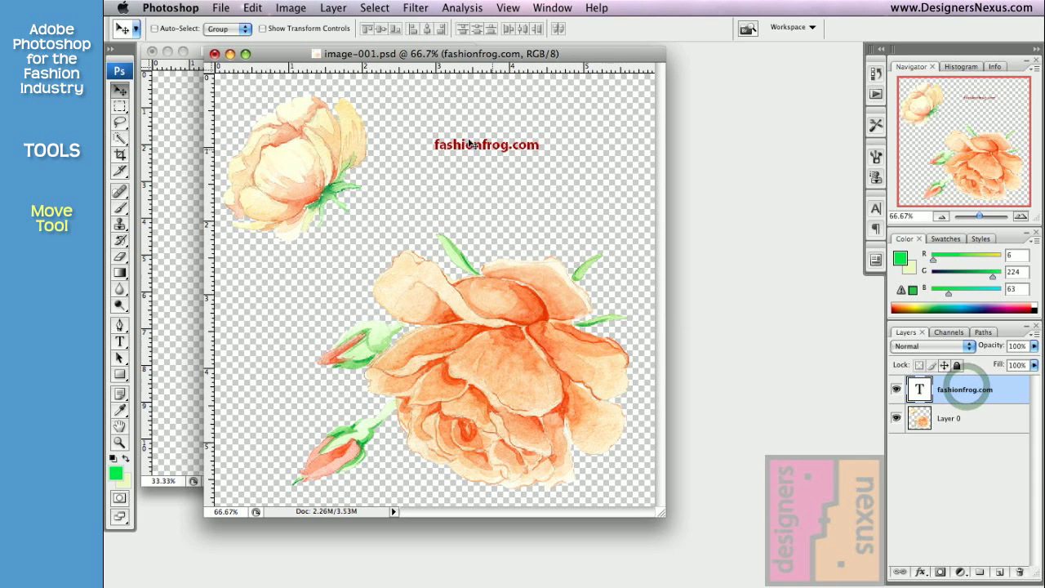
{"action": "left_click_drag", "start_coordinate": [475, 147], "coordinate": [570, 234]}
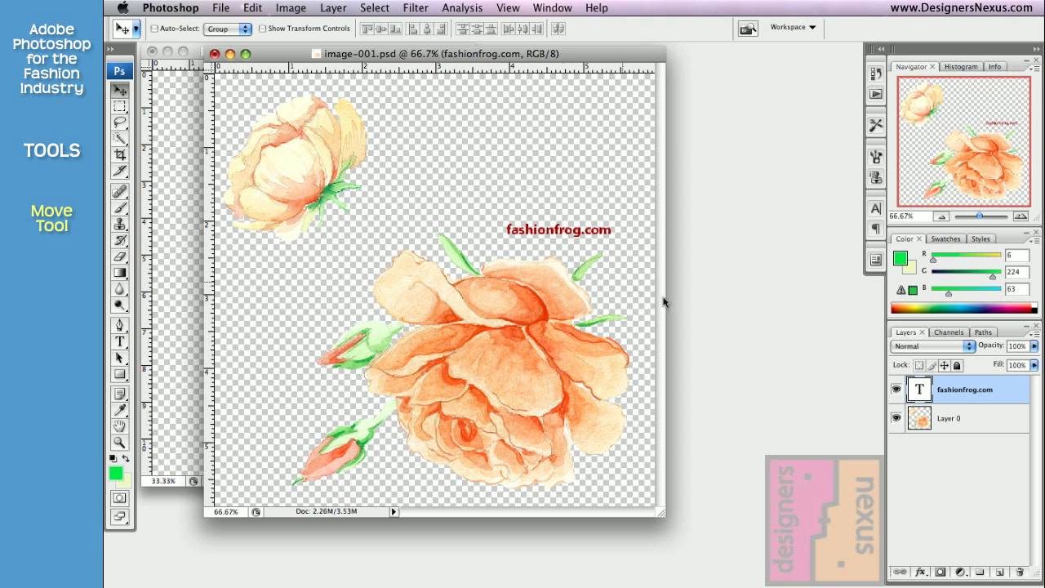
{"action": "left_click", "coordinate": [960, 420]}
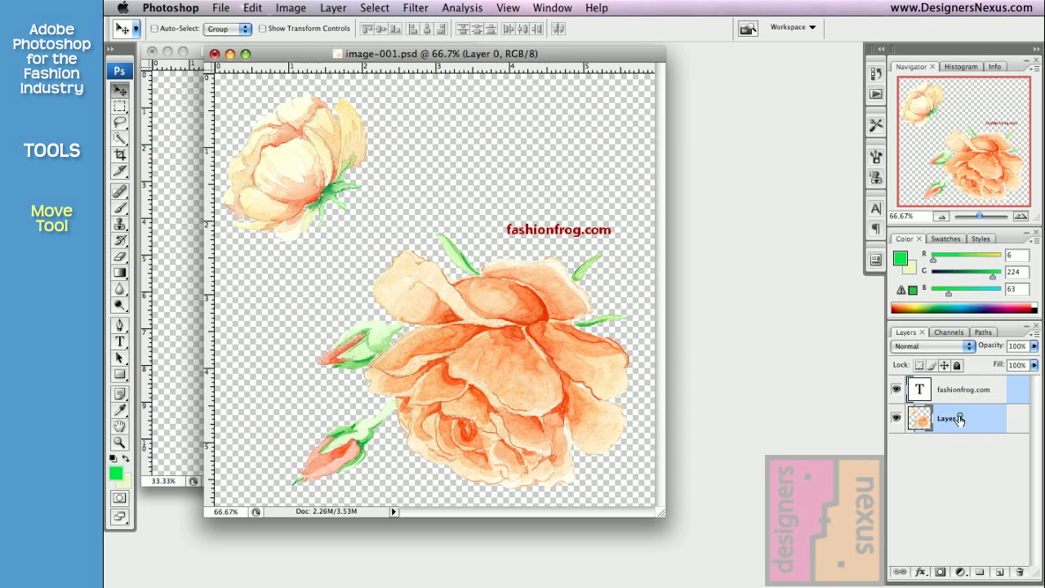
Marquee the small top-left rose and move it to the upper right above the text
{"action": "left_click", "coordinate": [119, 108]}
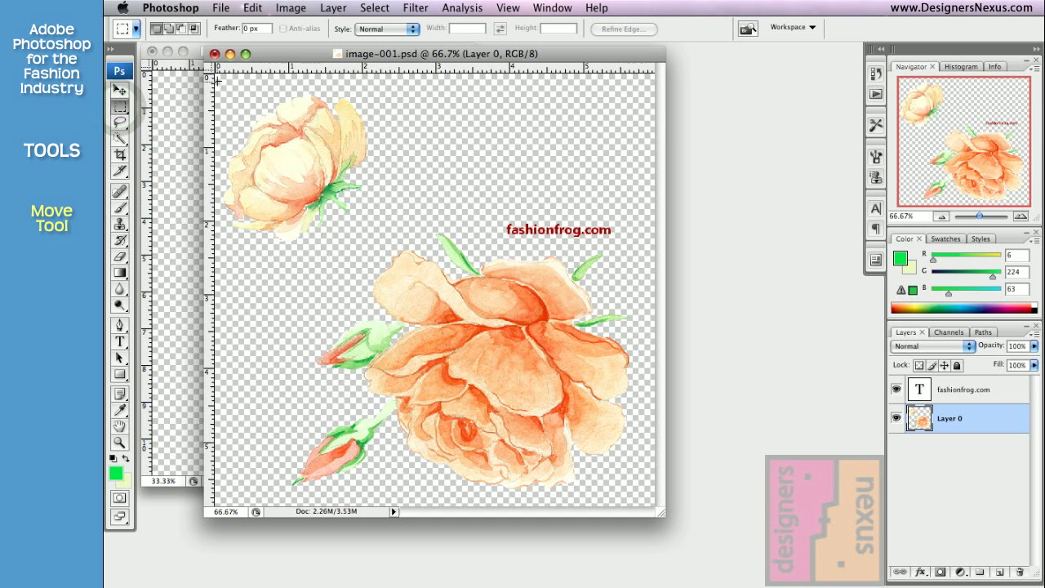
{"action": "left_click_drag", "start_coordinate": [318, 199], "coordinate": [383, 255]}
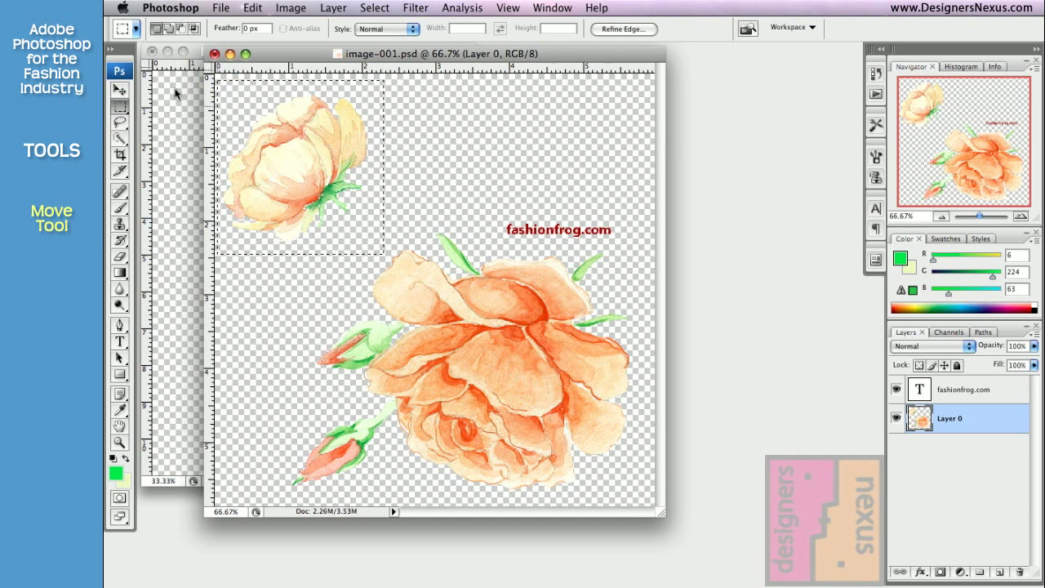
{"action": "left_click", "coordinate": [119, 89]}
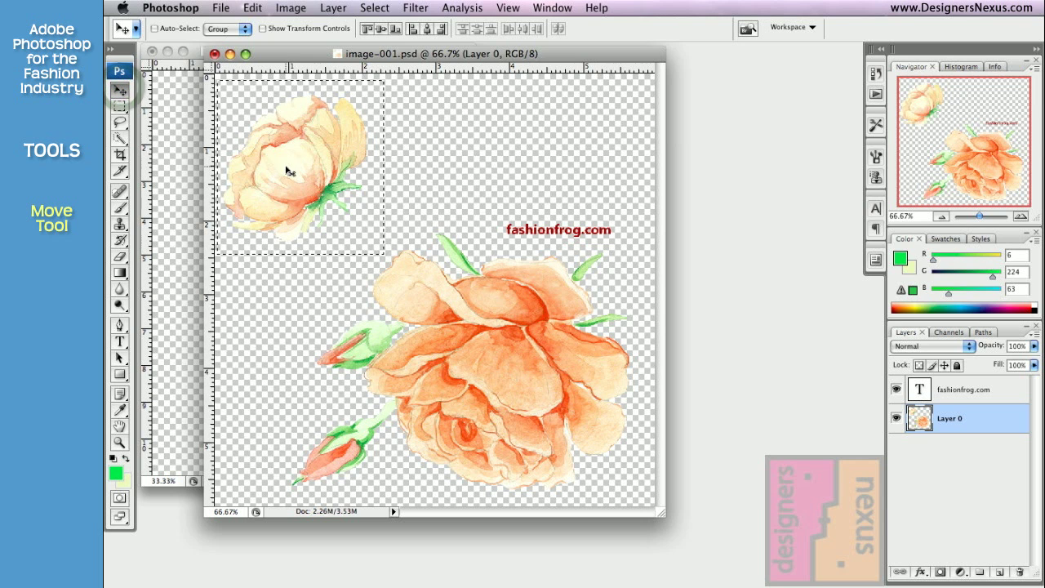
{"action": "left_click_drag", "start_coordinate": [284, 166], "coordinate": [550, 164]}
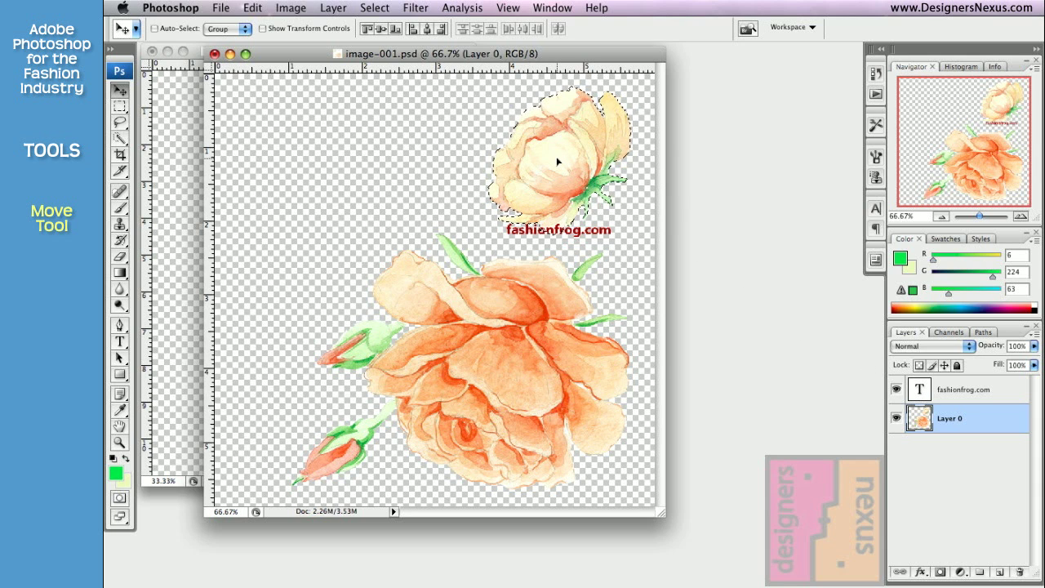
Copy the small rose to the upper left, deselect, then duplicate Layer 0 shifted down-left
{"action": "key", "text": "alt"}
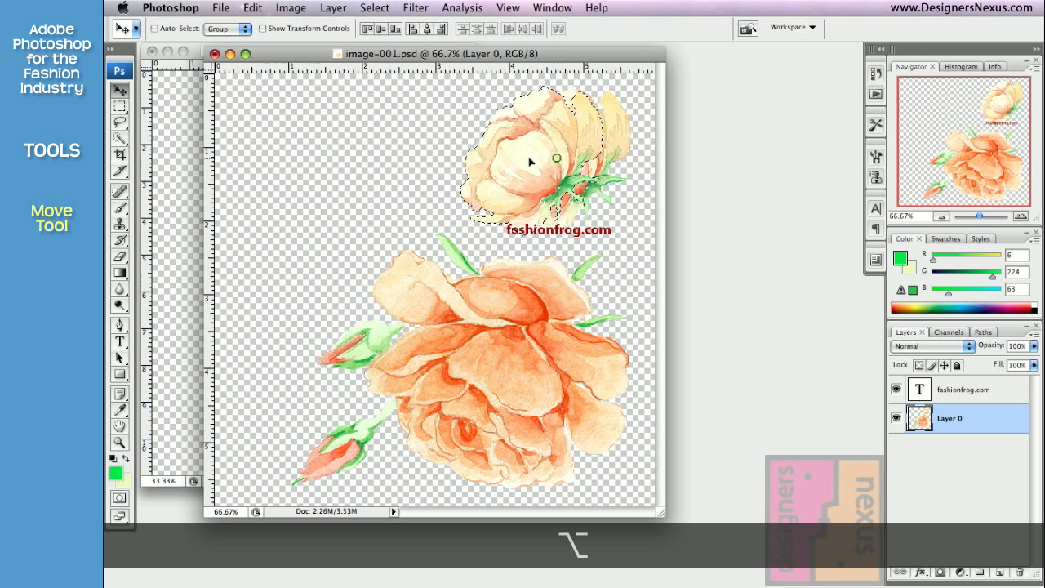
{"action": "left_click_drag", "start_coordinate": [530, 161], "coordinate": [312, 166]}
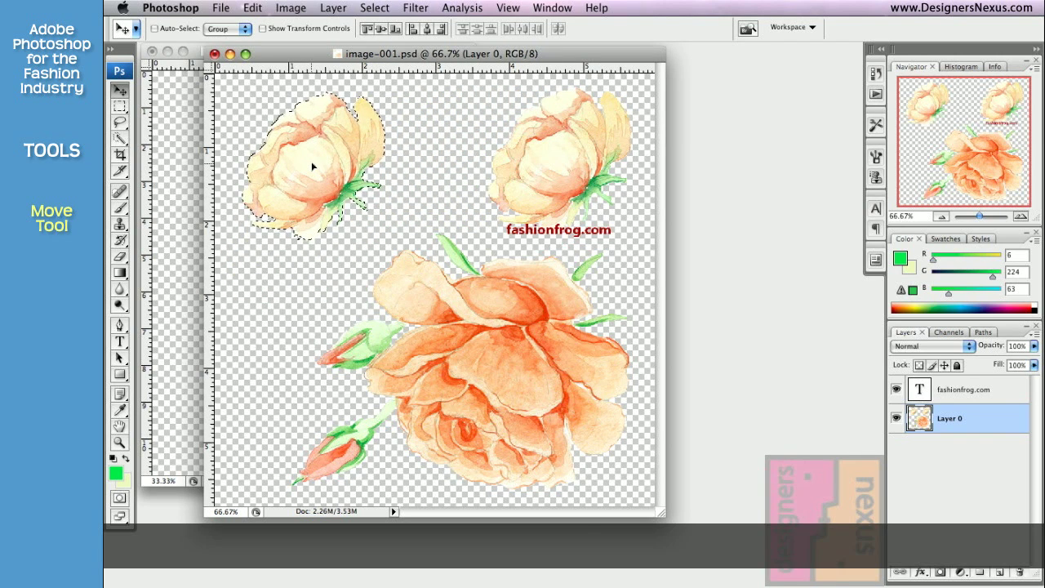
{"action": "key", "text": "super+d"}
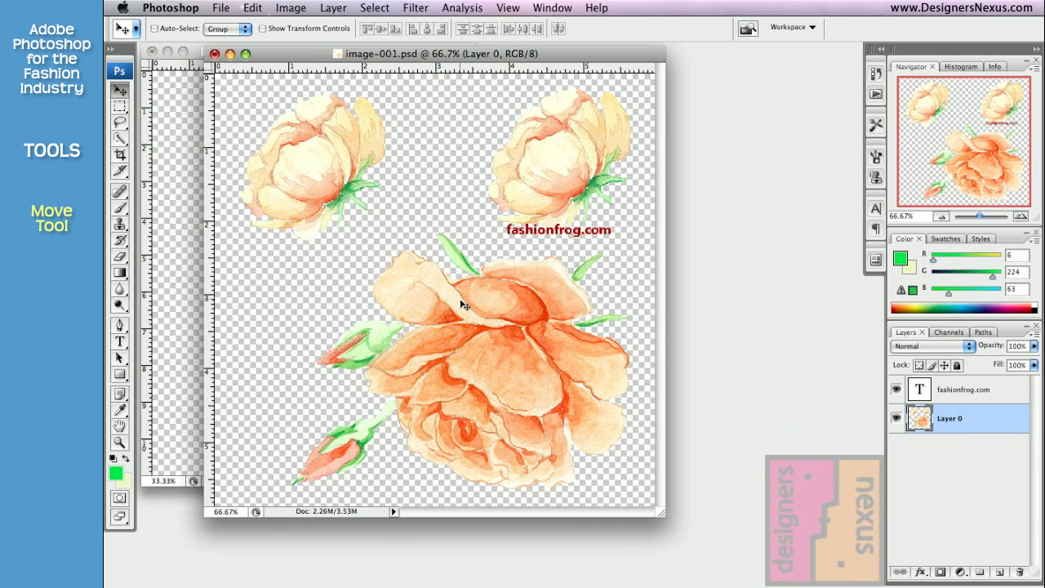
{"action": "key", "text": "alt"}
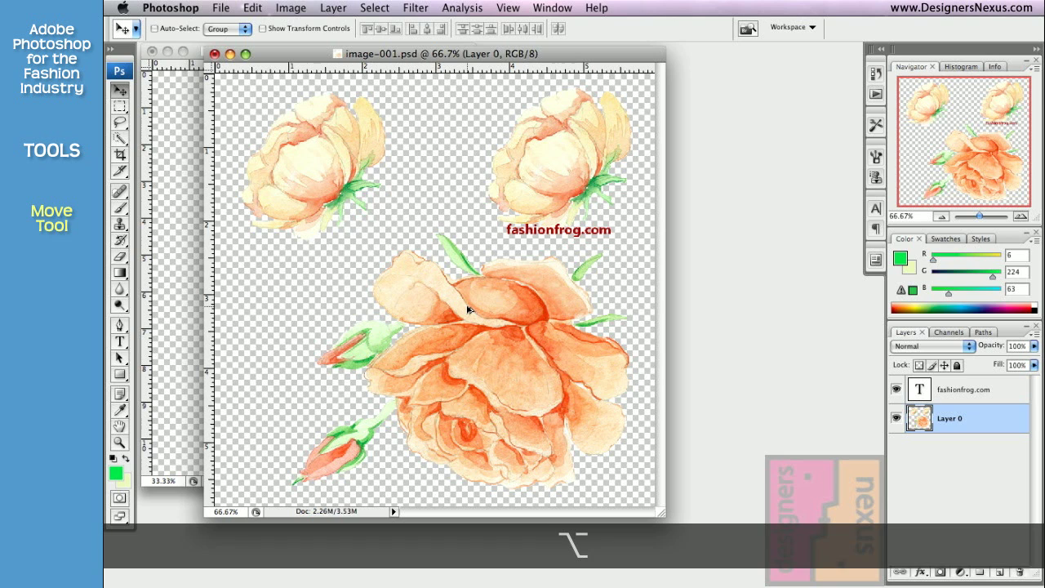
{"action": "left_click_drag", "start_coordinate": [468, 308], "coordinate": [356, 354]}
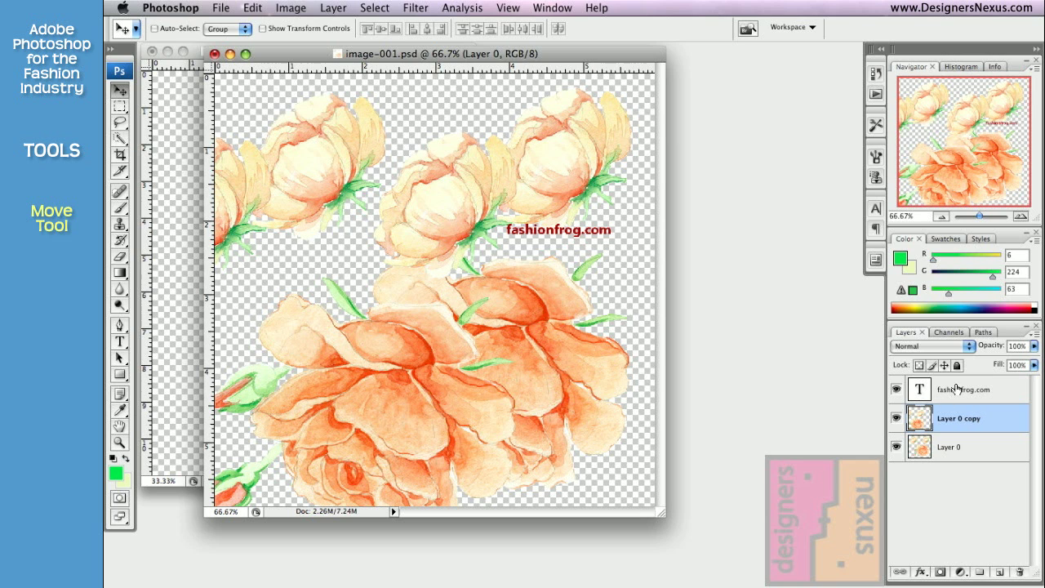
Delete Layer 0 copy and move the image-001 window further down and right
{"action": "left_click", "coordinate": [1020, 573]}
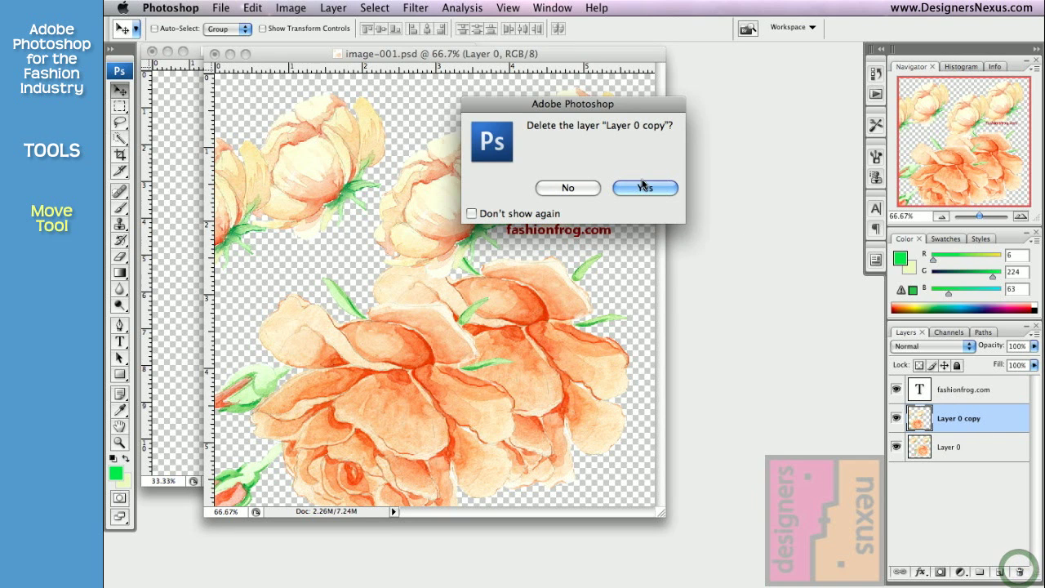
{"action": "left_click", "coordinate": [645, 188]}
{"action": "left_click_drag", "start_coordinate": [567, 54], "coordinate": [700, 72]}
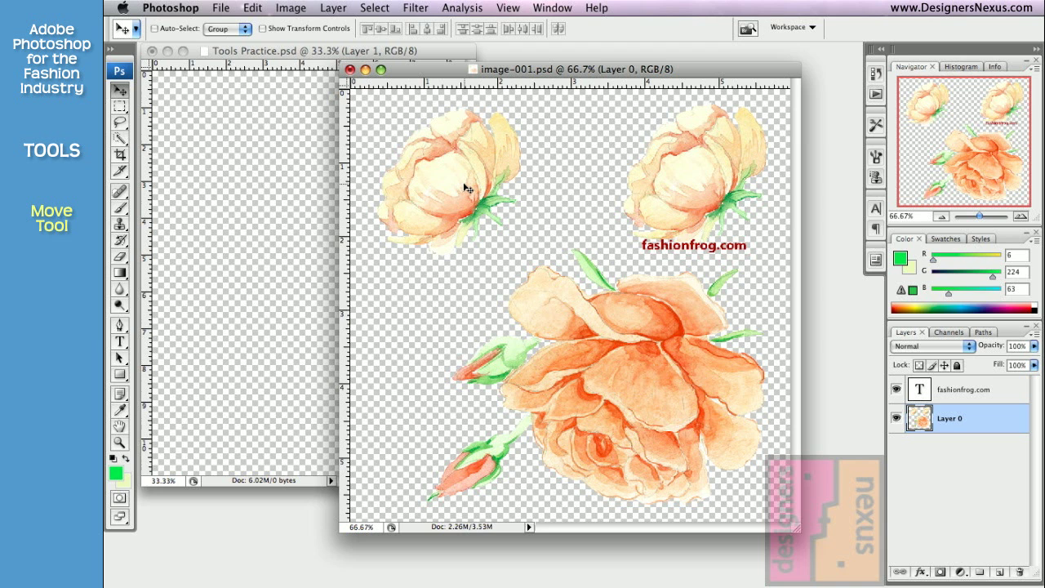
Copy Layer 0's roses into Tools Practice, reposition them up-left, and change the zoom from the View menu
{"action": "left_click_drag", "start_coordinate": [464, 186], "coordinate": [266, 187]}
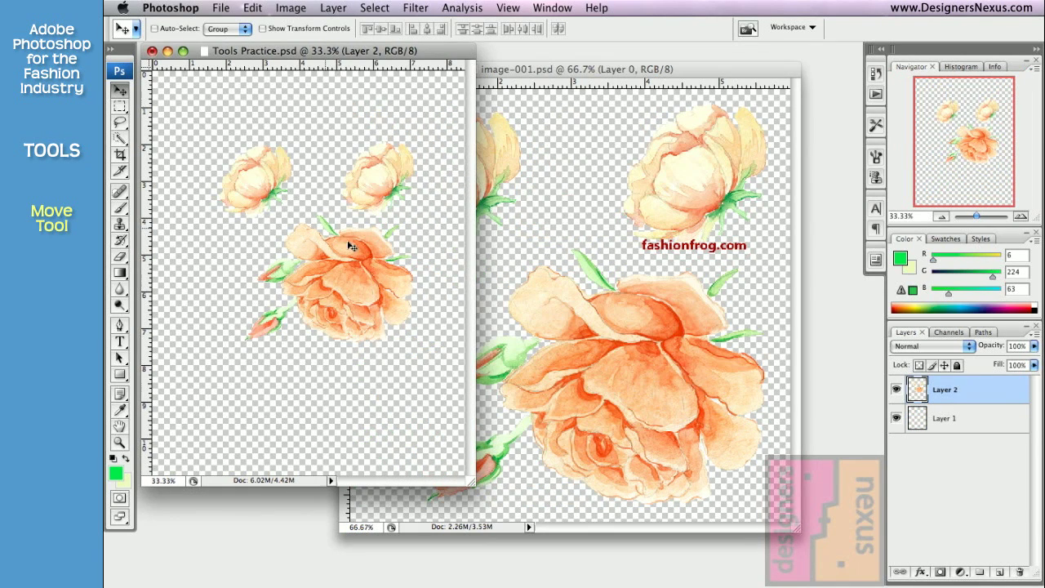
{"action": "left_click_drag", "start_coordinate": [355, 283], "coordinate": [301, 240]}
{"action": "left_click", "coordinate": [508, 8]}
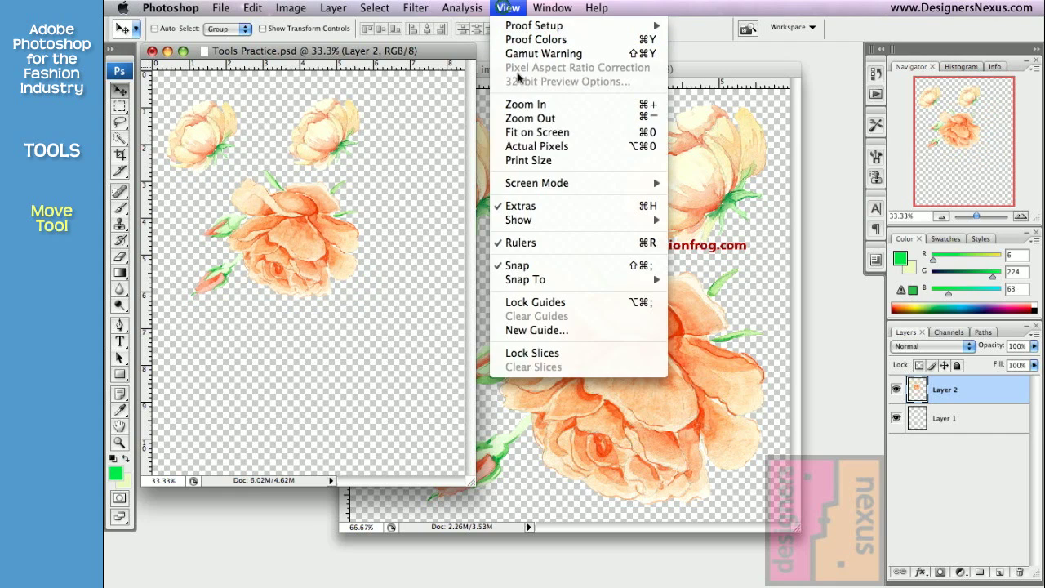
{"action": "left_click", "coordinate": [534, 146]}
Marquee the top-left rose in image-001 and copy it near the bottom of Tools Practice
{"action": "left_click", "coordinate": [676, 65]}
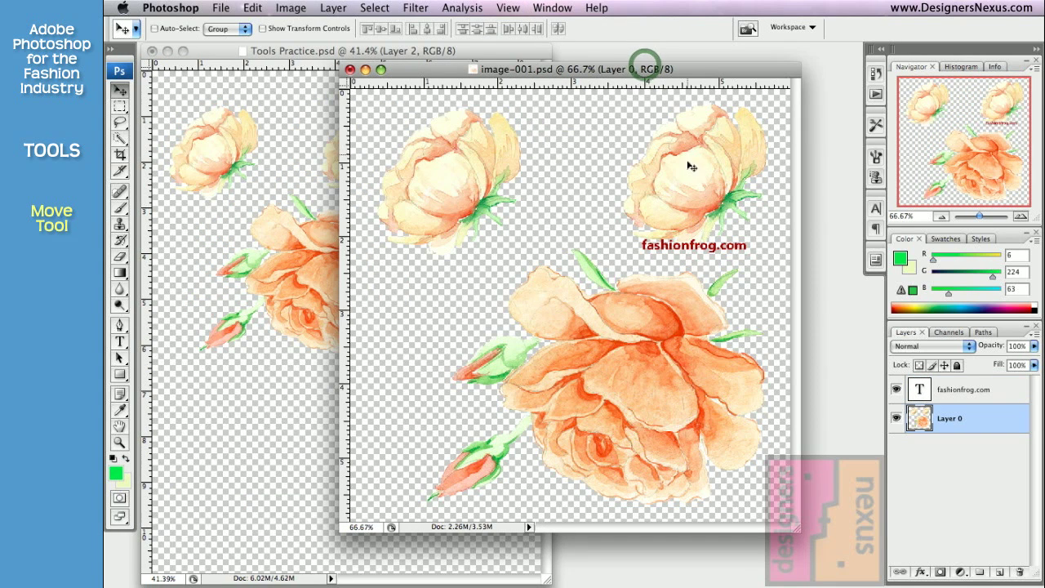
{"action": "left_click", "coordinate": [120, 107]}
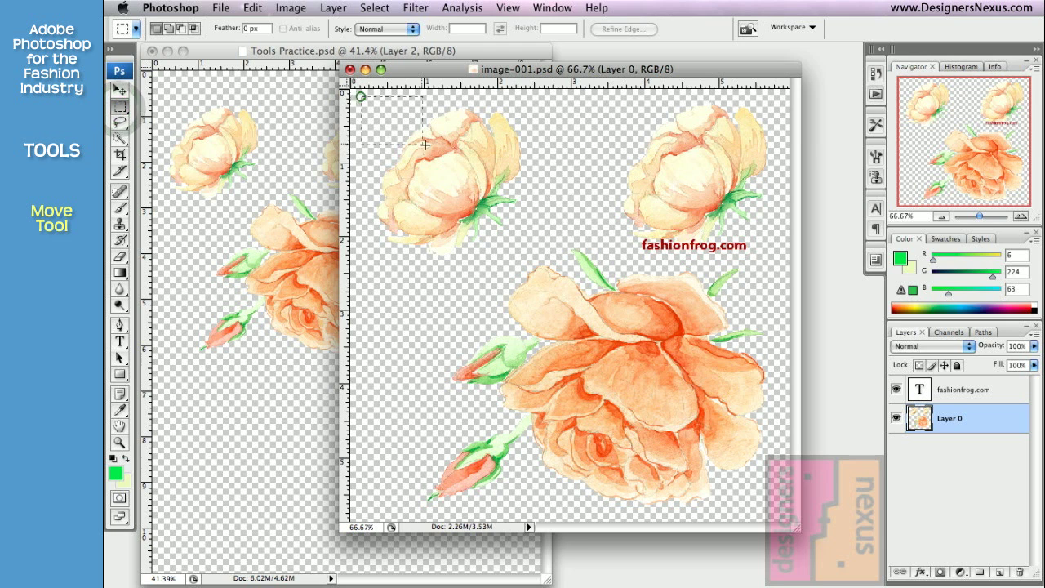
{"action": "left_click_drag", "start_coordinate": [361, 96], "coordinate": [533, 262]}
{"action": "left_click", "coordinate": [120, 90]}
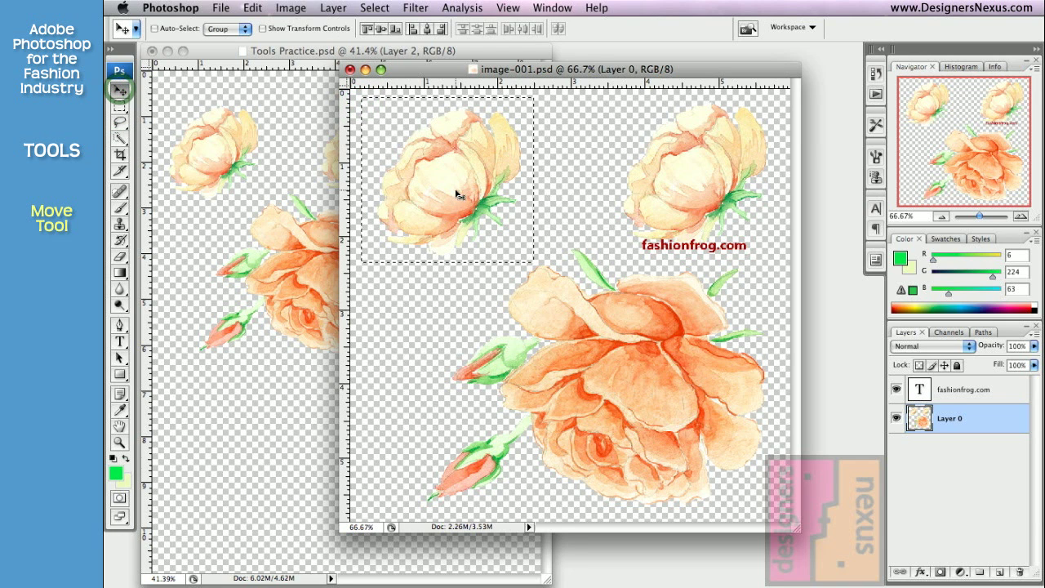
{"action": "left_click_drag", "start_coordinate": [454, 188], "coordinate": [272, 475]}
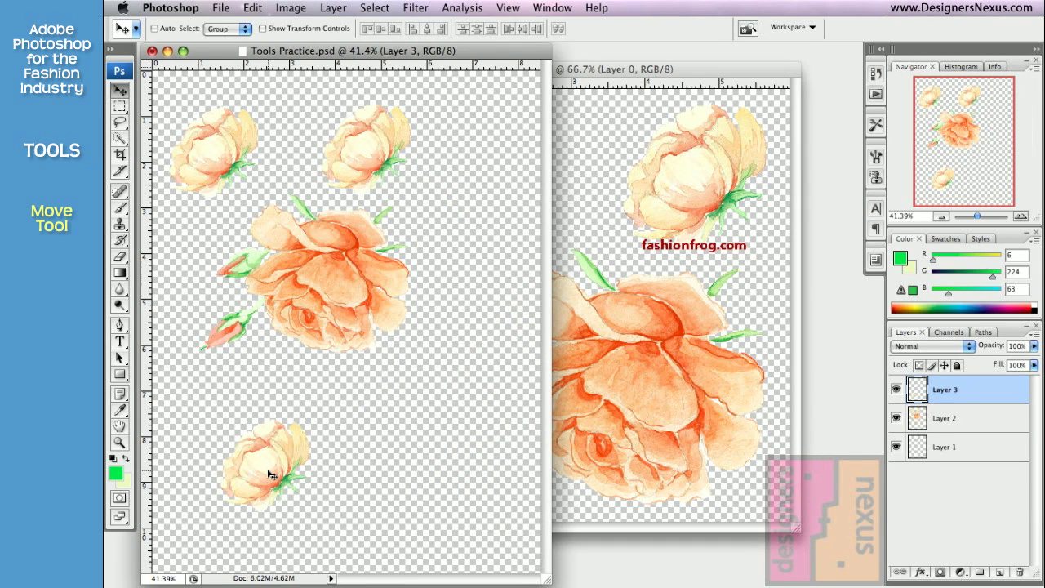
Return to Tools Practice and select Layer 2, then Layer 3
{"action": "left_click", "coordinate": [597, 74]}
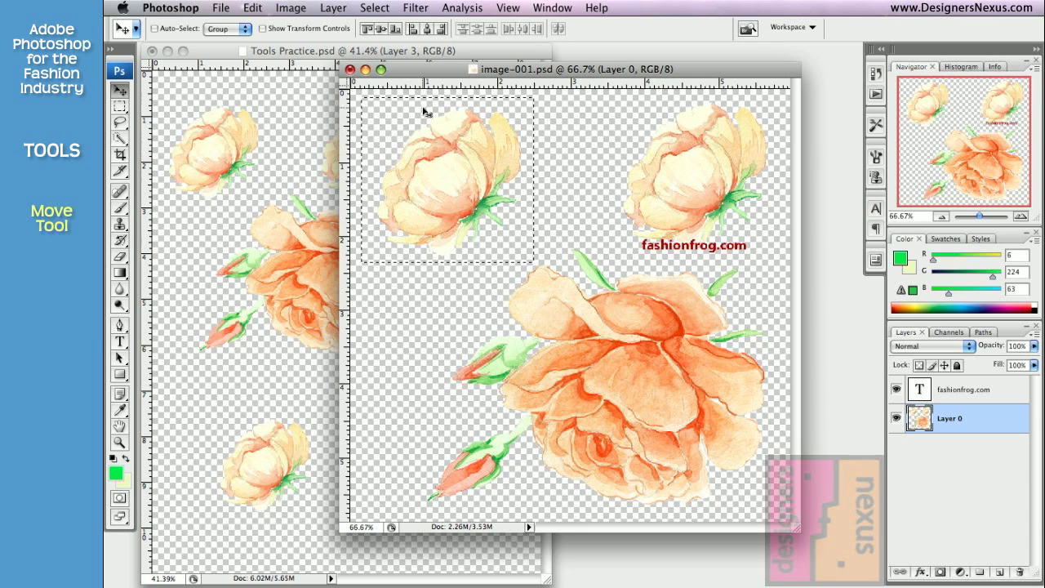
{"action": "left_click", "coordinate": [203, 55]}
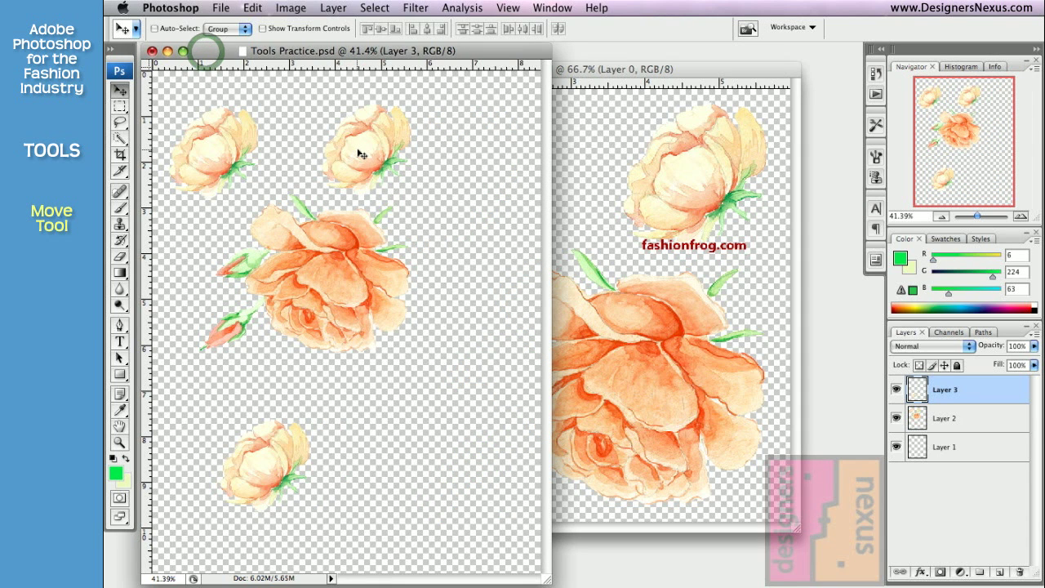
{"action": "left_click", "coordinate": [964, 420]}
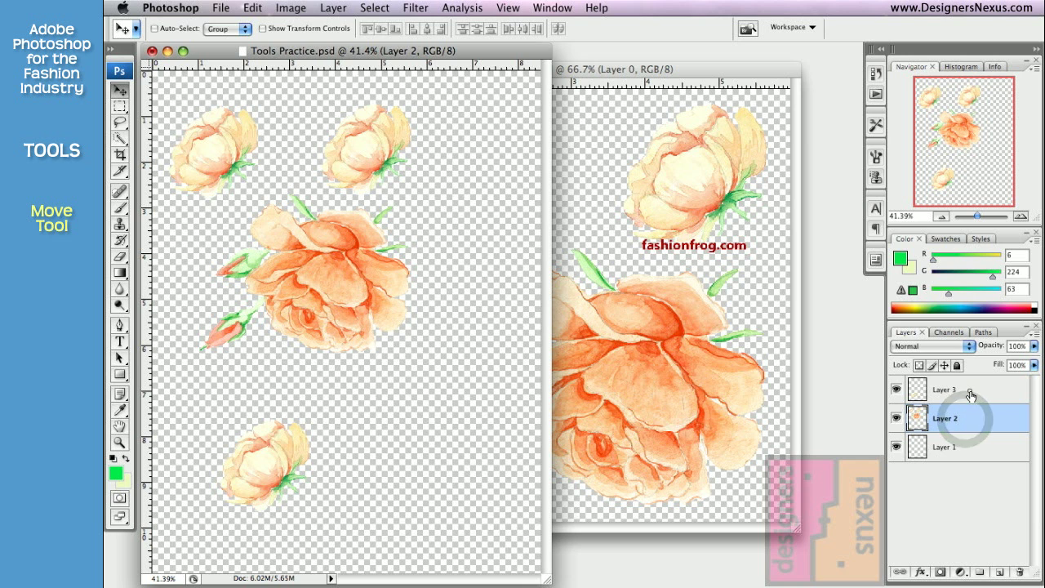
{"action": "left_click", "coordinate": [969, 392]}
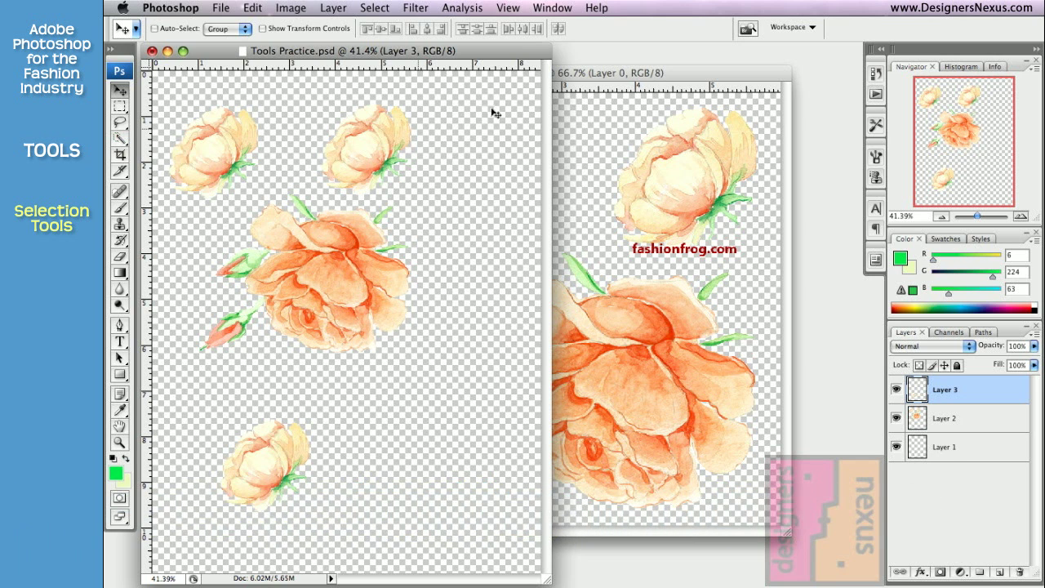
In image-001, clear the selected rose and undo the deletion
{"action": "left_click", "coordinate": [569, 76]}
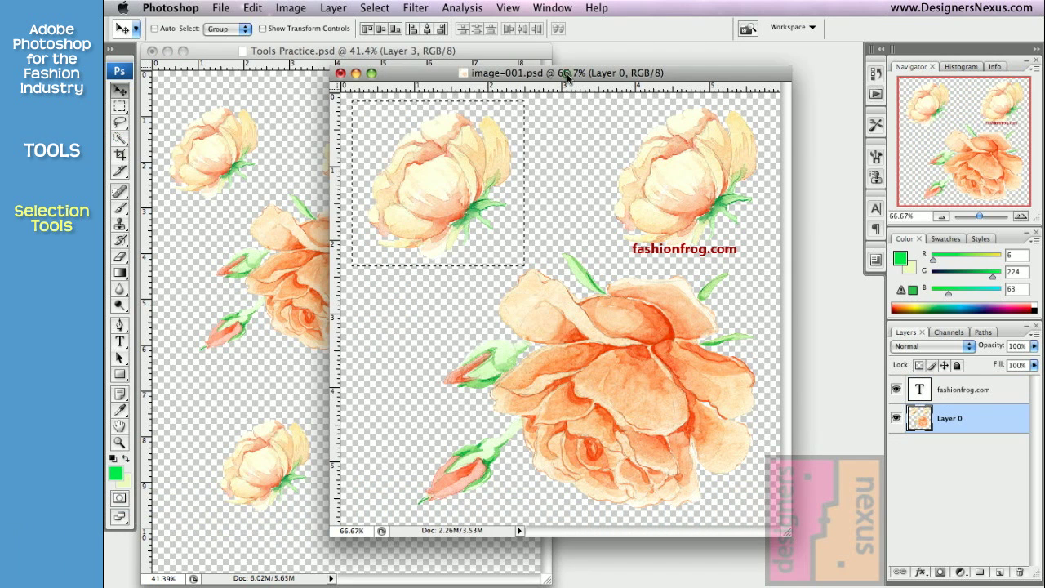
{"action": "left_click", "coordinate": [252, 9]}
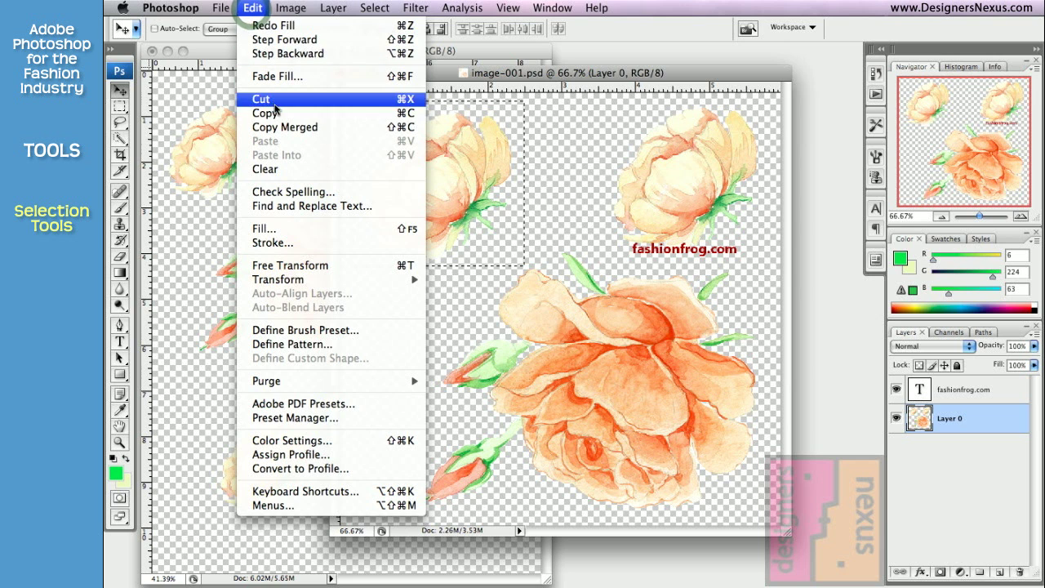
{"action": "left_click", "coordinate": [360, 170]}
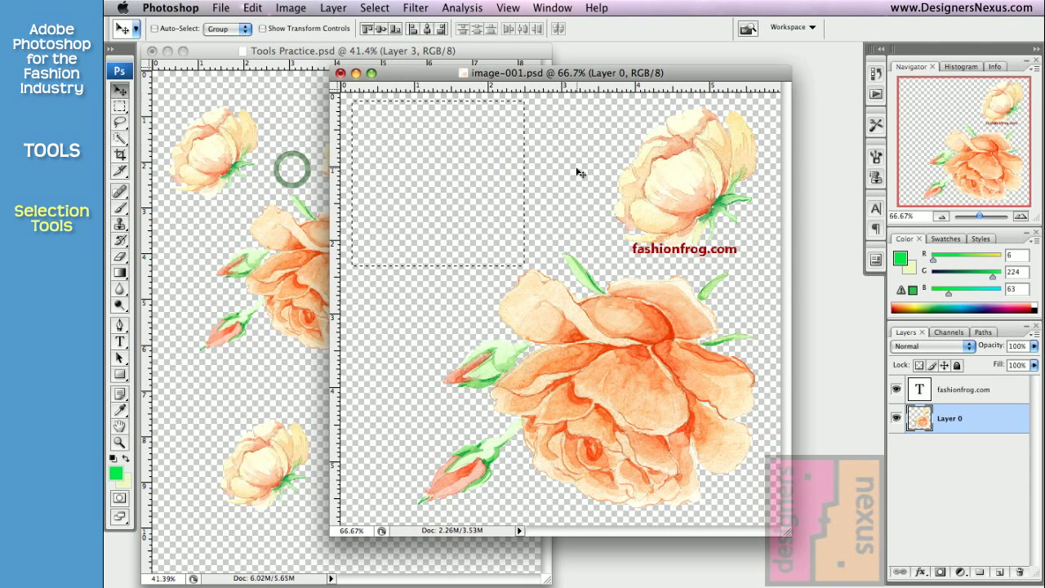
{"action": "key", "text": "super+z"}
Fill the selection with a pattern via Edit > Fill, then undo the fill
{"action": "left_click", "coordinate": [260, 7]}
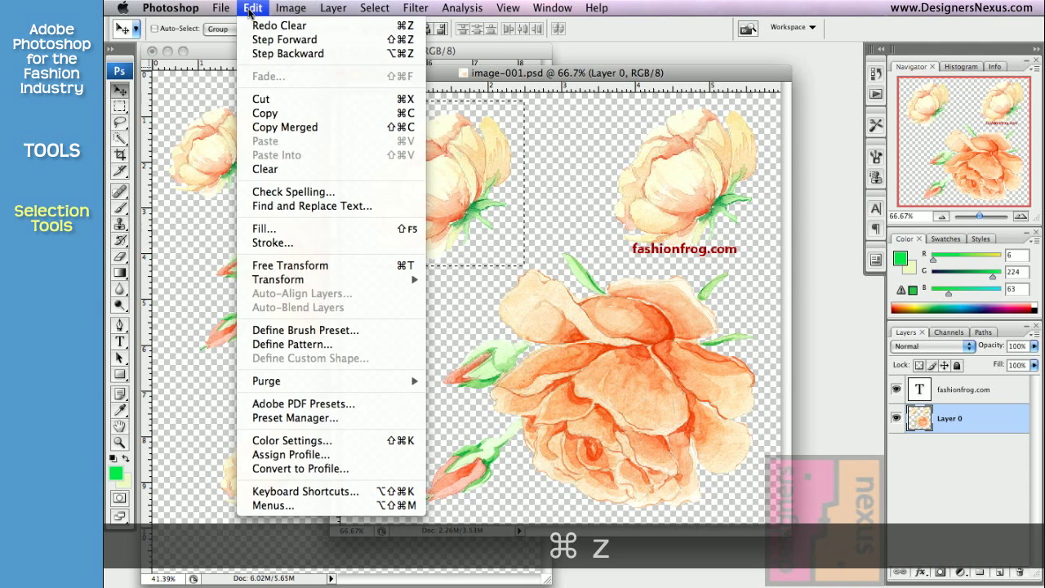
{"action": "left_click", "coordinate": [275, 231]}
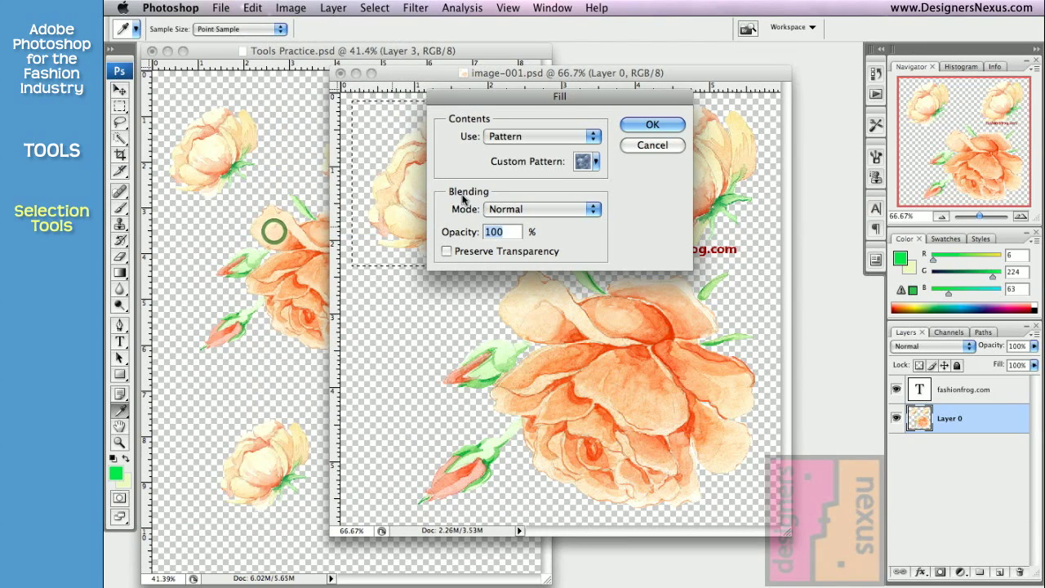
{"action": "left_click", "coordinate": [652, 124]}
{"action": "key", "text": "v"}
{"action": "key", "text": "super+z"}
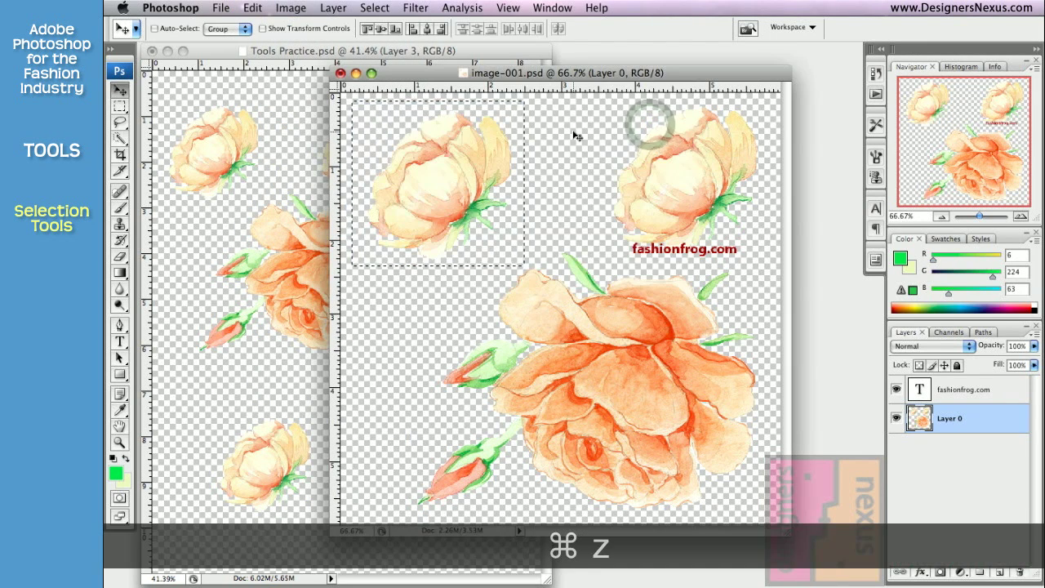
Shift the rose's hue to pink with Hue/Saturation and paint green brush strokes across it
{"action": "left_click", "coordinate": [291, 7]}
{"action": "mouse_move", "coordinate": [315, 49]}
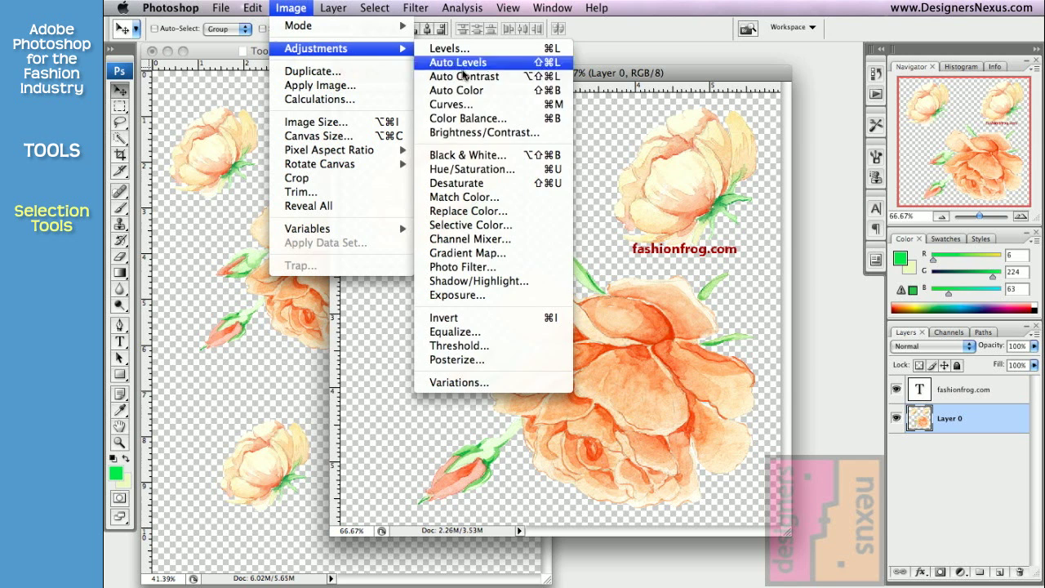
{"action": "left_click", "coordinate": [482, 169]}
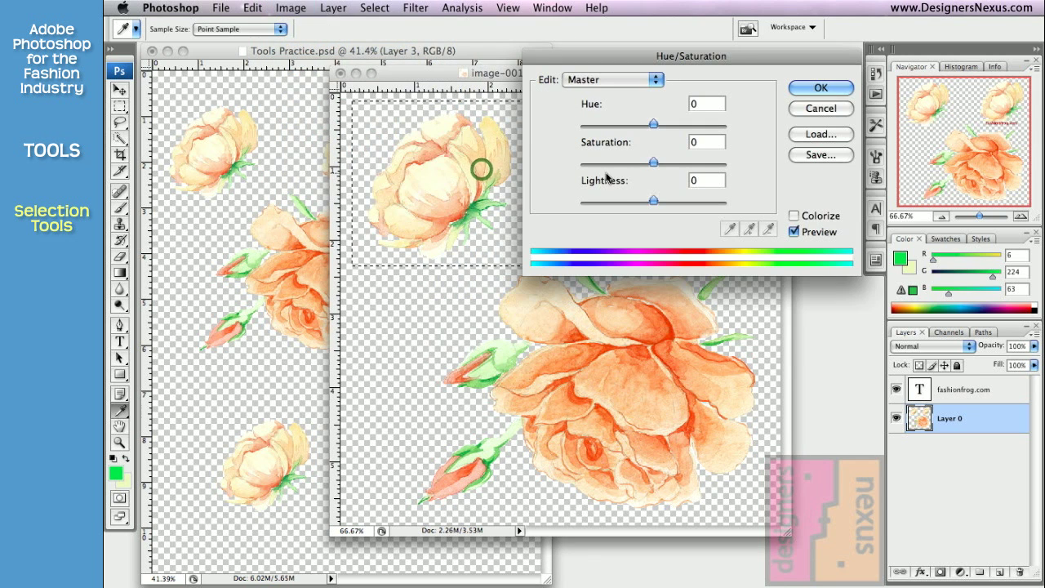
{"action": "left_click_drag", "start_coordinate": [653, 126], "coordinate": [621, 127]}
{"action": "left_click", "coordinate": [820, 88]}
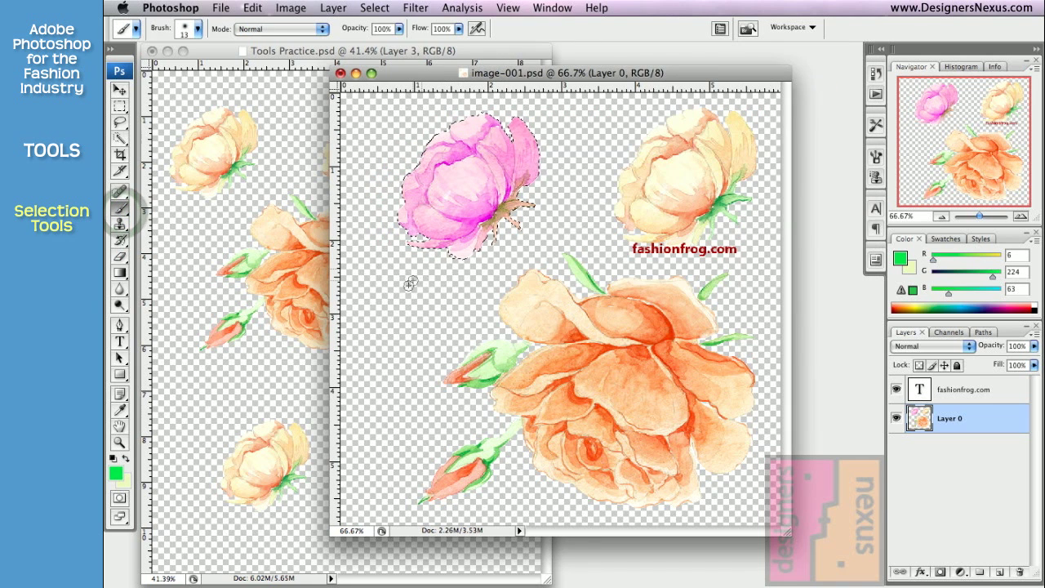
{"action": "mouse_move", "coordinate": [408, 233]}
{"action": "left_mouse_down"}
{"action": "mouse_move", "coordinate": [489, 141]}
{"action": "mouse_move", "coordinate": [534, 171]}
{"action": "mouse_move", "coordinate": [513, 150]}
{"action": "left_mouse_up"}
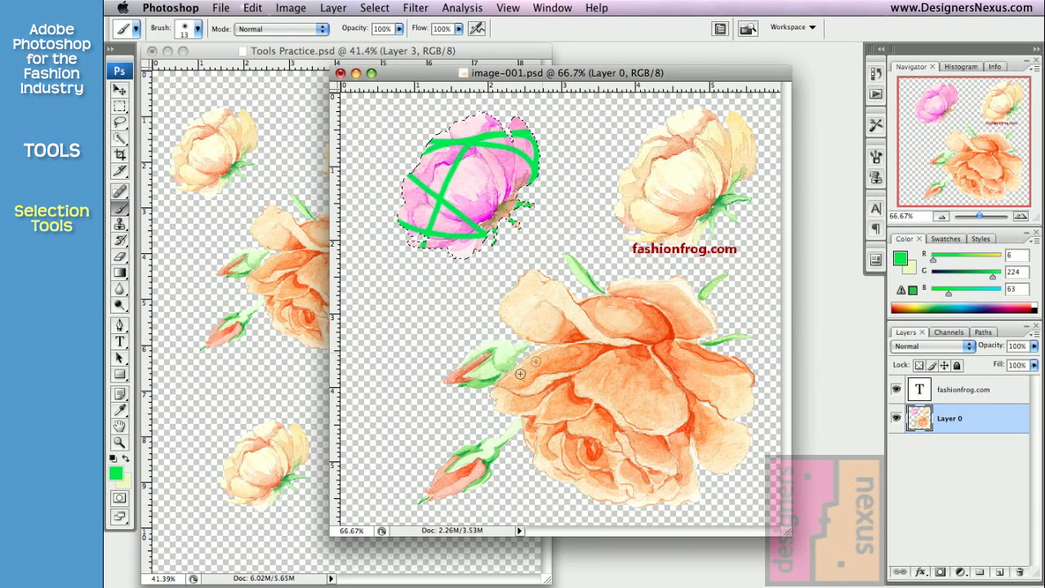
Free-transform the pink rose to 79.1% scale and rotate it about 75° clockwise
{"action": "key", "text": "m"}
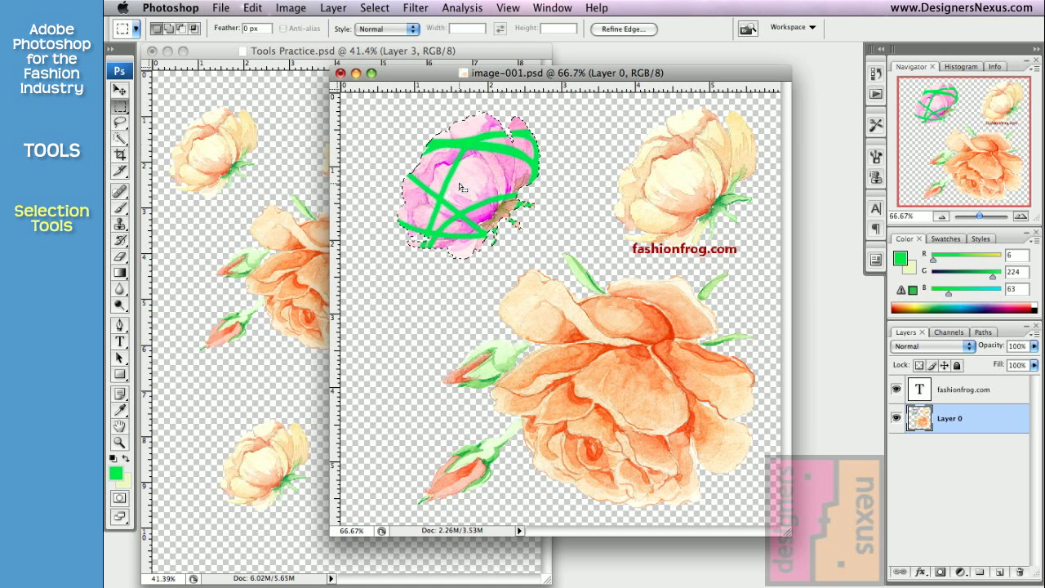
{"action": "key", "text": "super+t"}
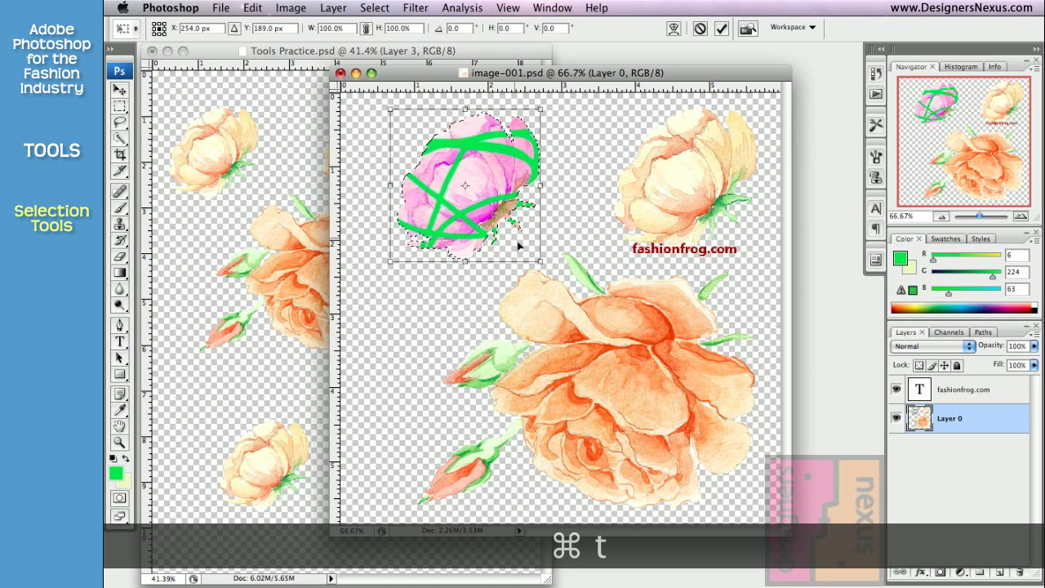
{"action": "left_click_drag", "start_coordinate": [543, 262], "coordinate": [509, 230]}
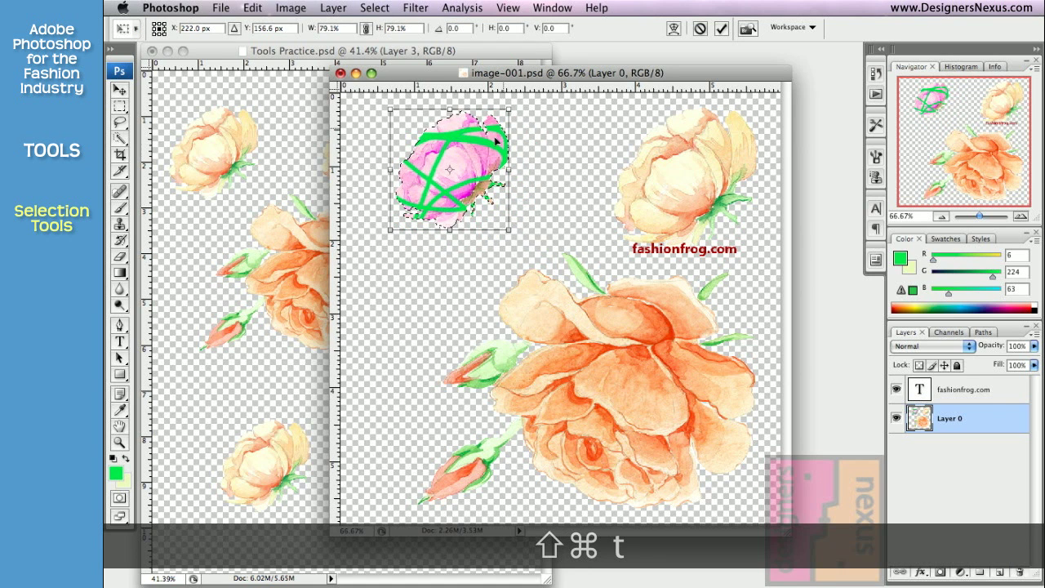
{"action": "left_click_drag", "start_coordinate": [527, 99], "coordinate": [577, 187]}
{"action": "key", "text": "v"}
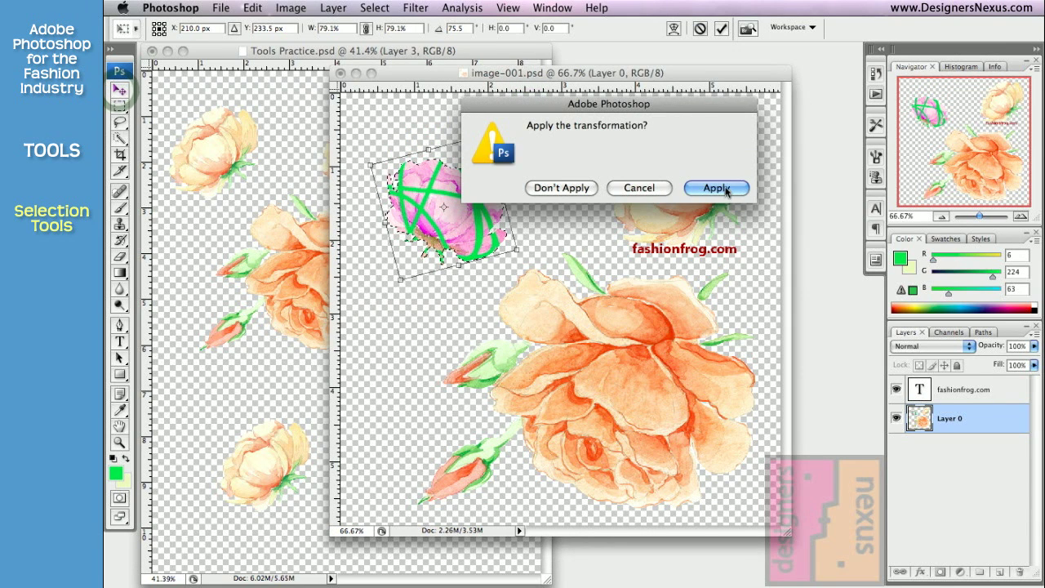
{"action": "left_click", "coordinate": [723, 187]}
Cut the pink rose onto a new Layer 1 and toggle layer visibility to check it
{"action": "left_click", "coordinate": [120, 106]}
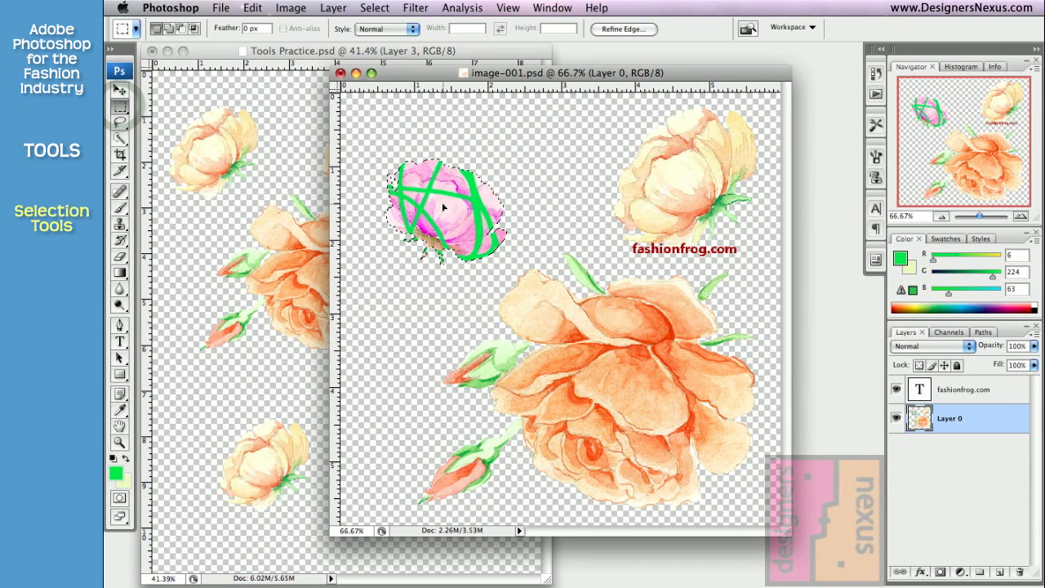
{"action": "right_click", "coordinate": [444, 208]}
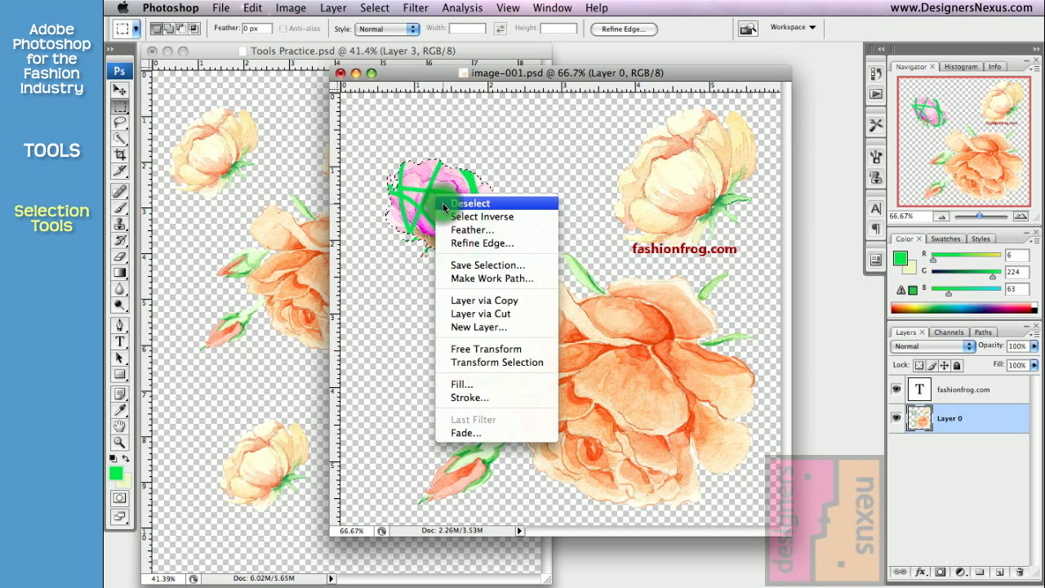
{"action": "left_click", "coordinate": [488, 313]}
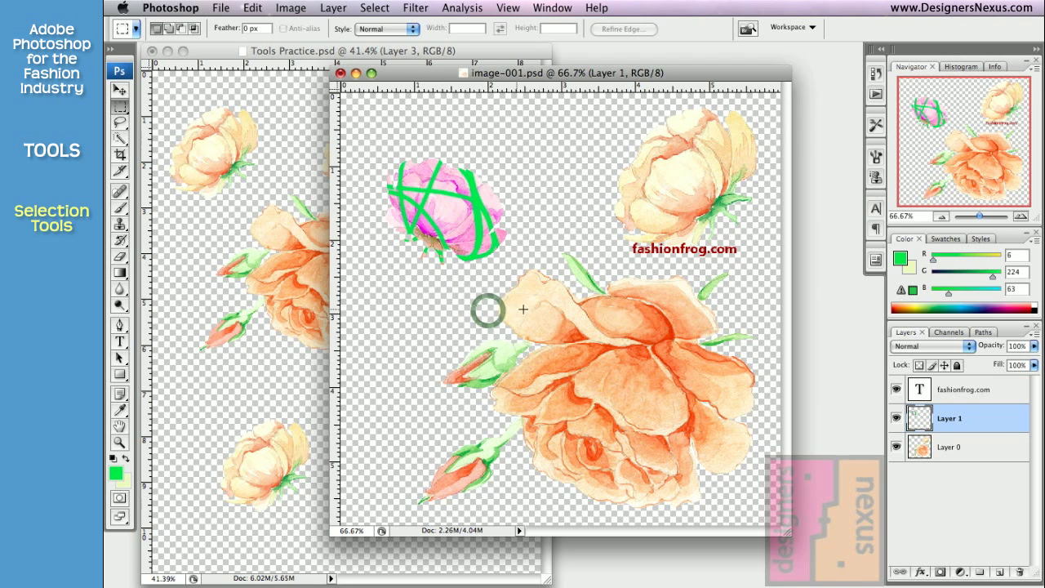
{"action": "left_click", "coordinate": [896, 418]}
{"action": "left_click", "coordinate": [896, 418]}
{"action": "left_click", "coordinate": [896, 446]}
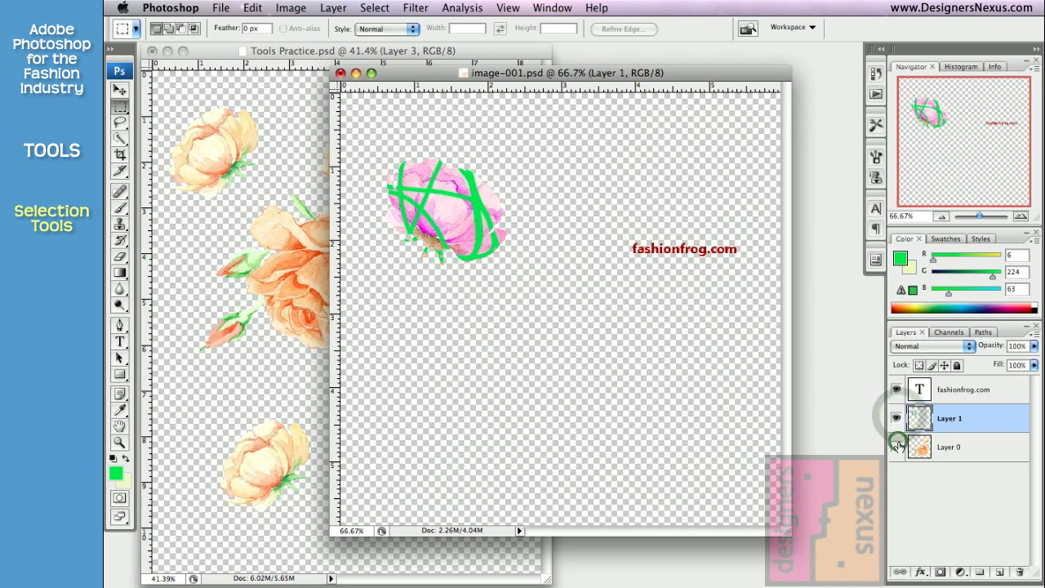
Show Layer 0 again and draw a rectangular marquee around the large rose's centre
{"action": "left_click", "coordinate": [896, 447]}
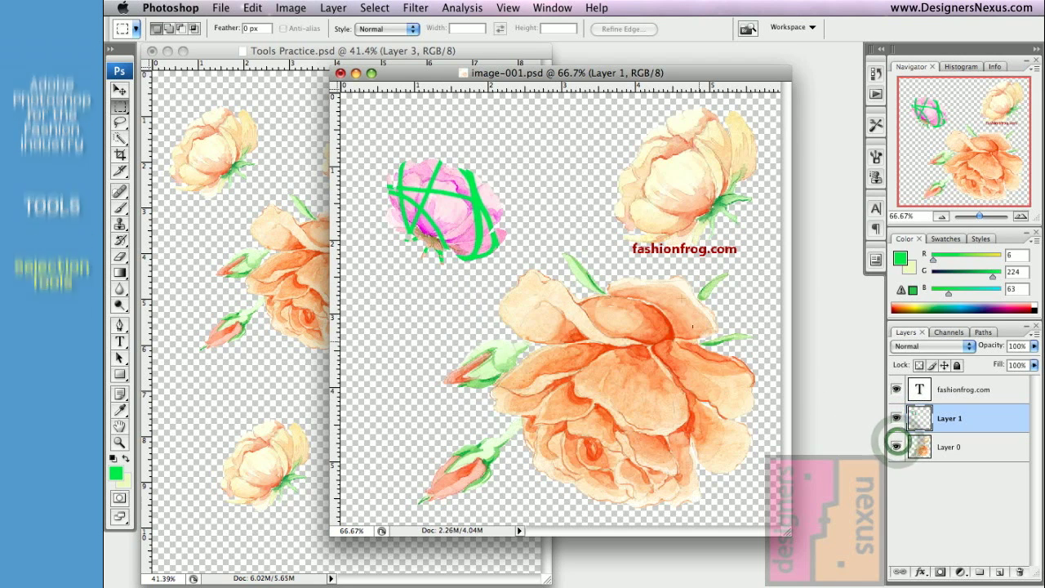
{"action": "left_click", "coordinate": [121, 108]}
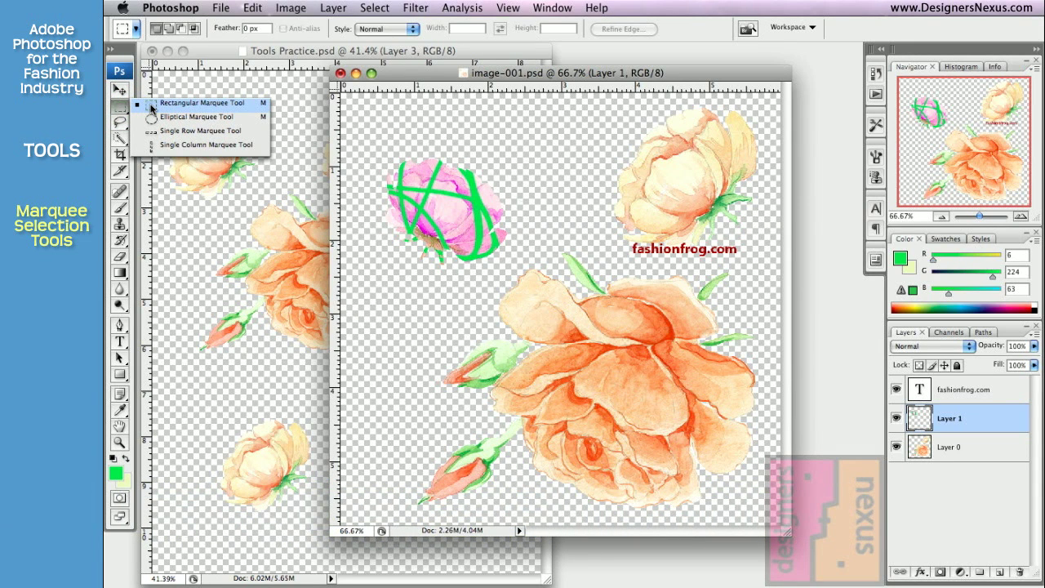
{"action": "left_click", "coordinate": [151, 106]}
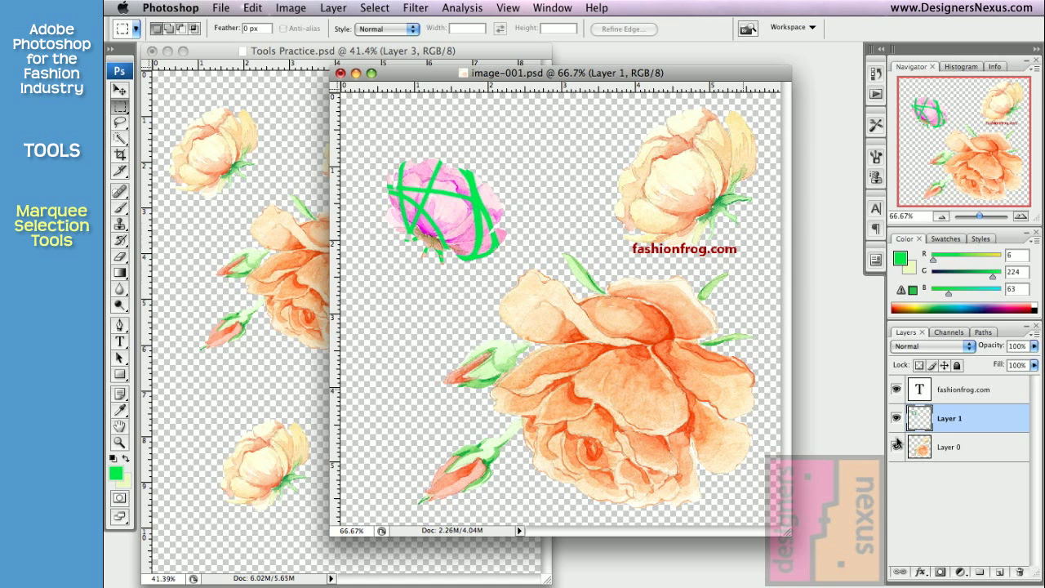
{"action": "left_click", "coordinate": [978, 452]}
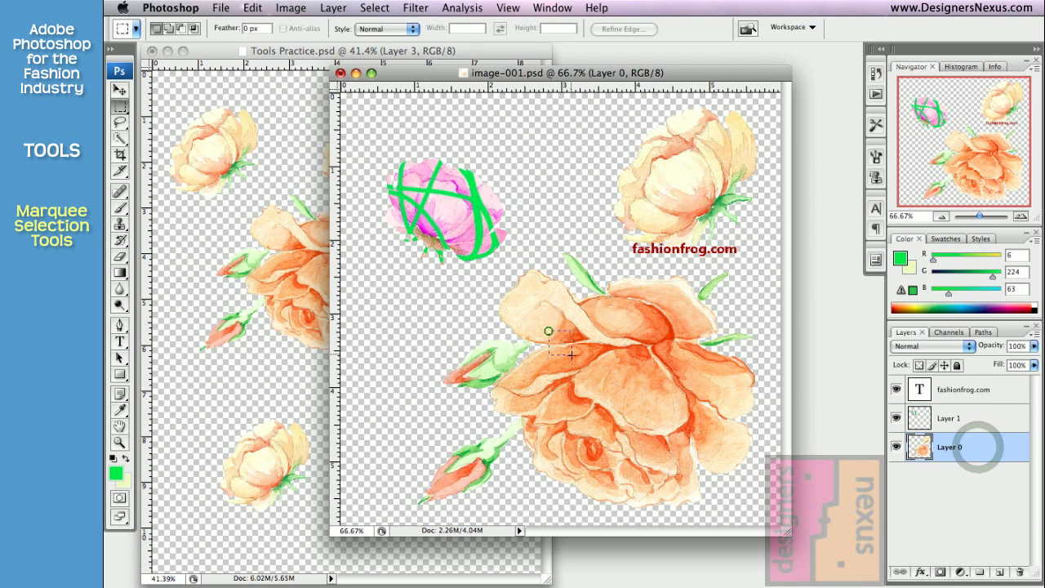
{"action": "left_click_drag", "start_coordinate": [549, 332], "coordinate": [686, 454]}
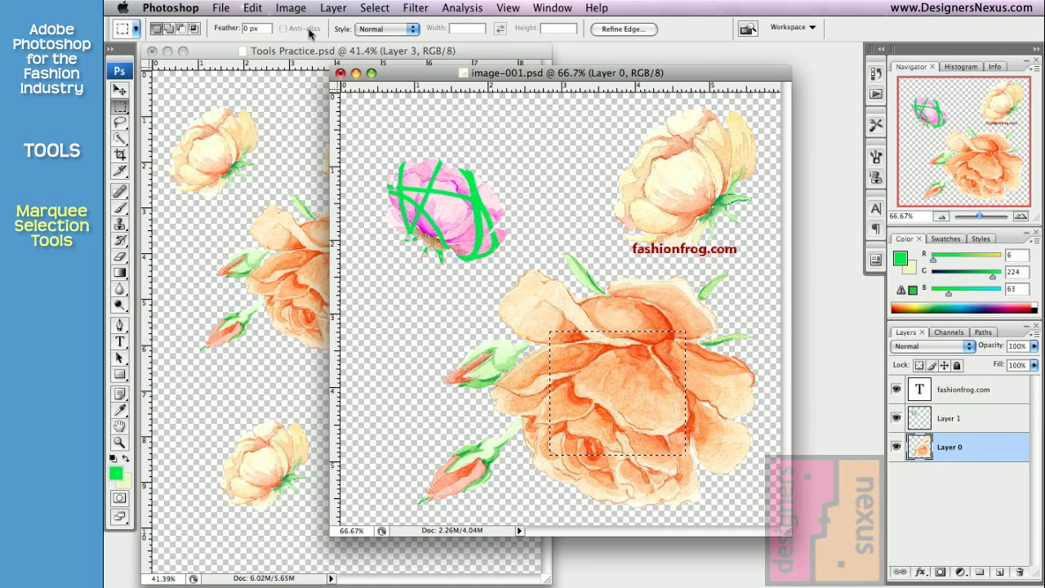
Start Edit > Define Pattern from the selection, then cancel the Pattern Name dialog
{"action": "left_click", "coordinate": [252, 7]}
{"action": "left_click", "coordinate": [314, 347]}
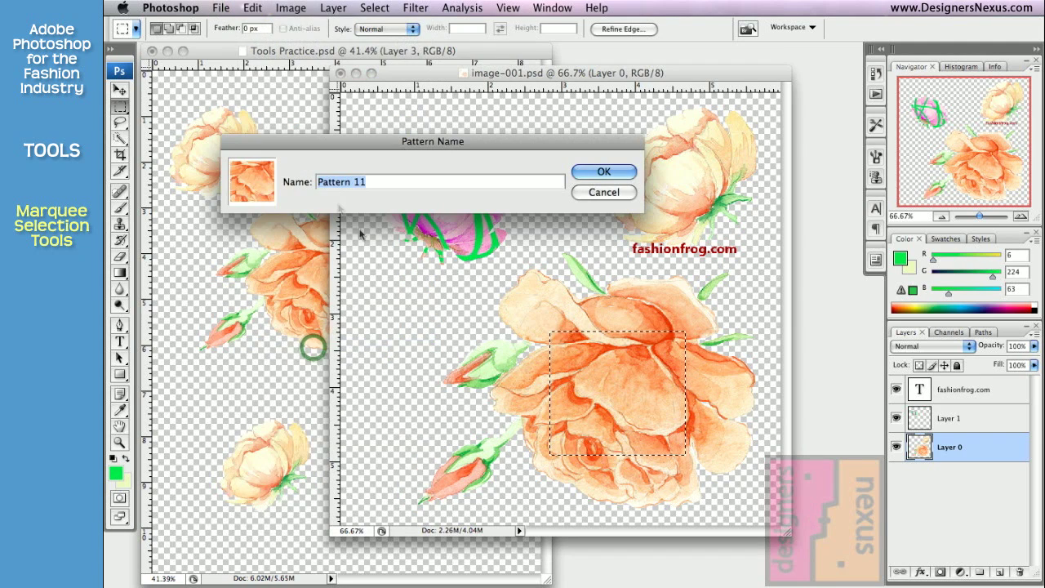
{"action": "left_click", "coordinate": [604, 191]}
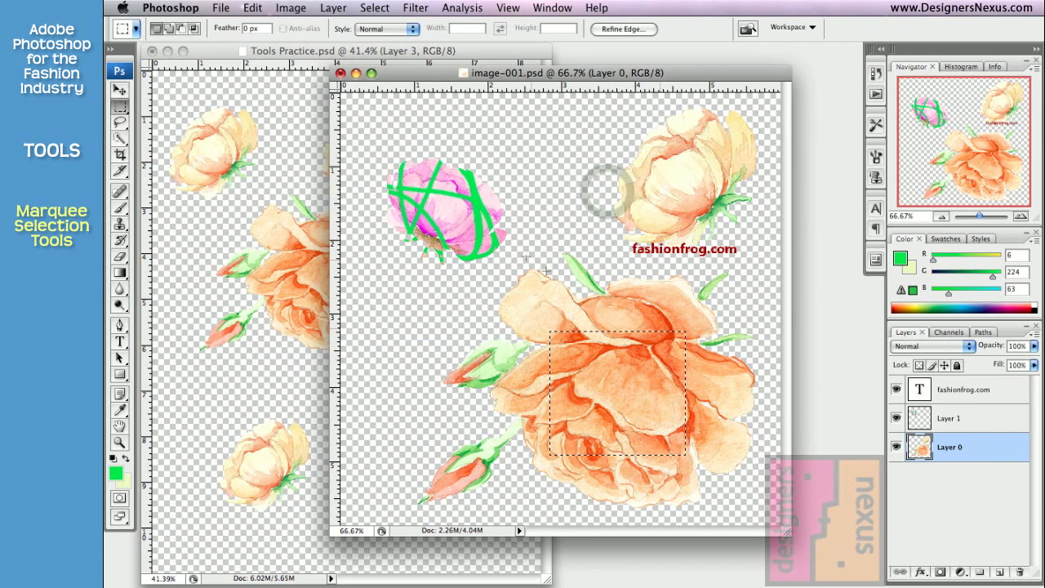
On Layer 1, redraw marquees until a square selection frames the pink, green-streaked rose
{"action": "left_click", "coordinate": [971, 419]}
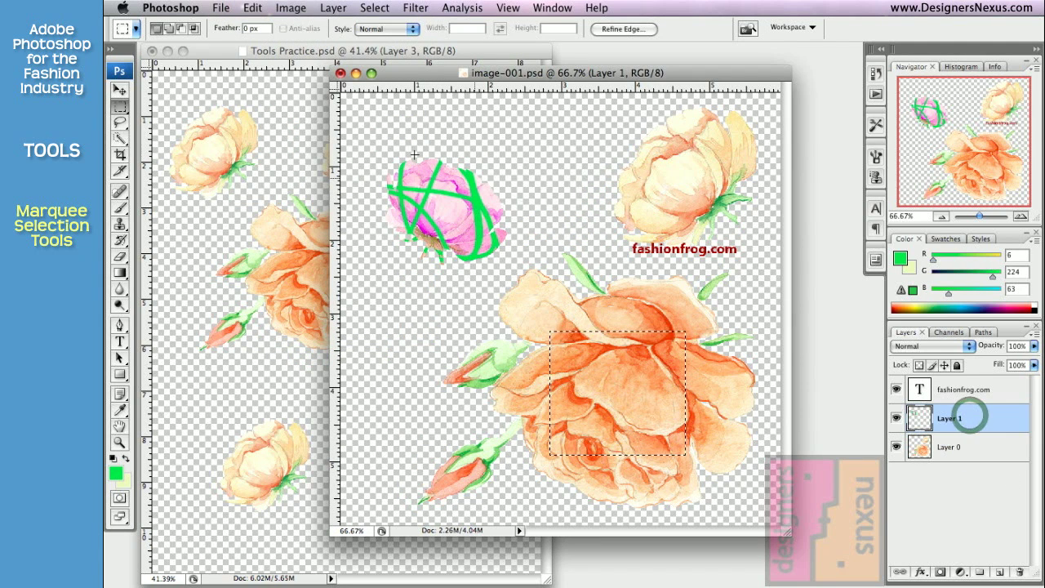
{"action": "left_click", "coordinate": [370, 142]}
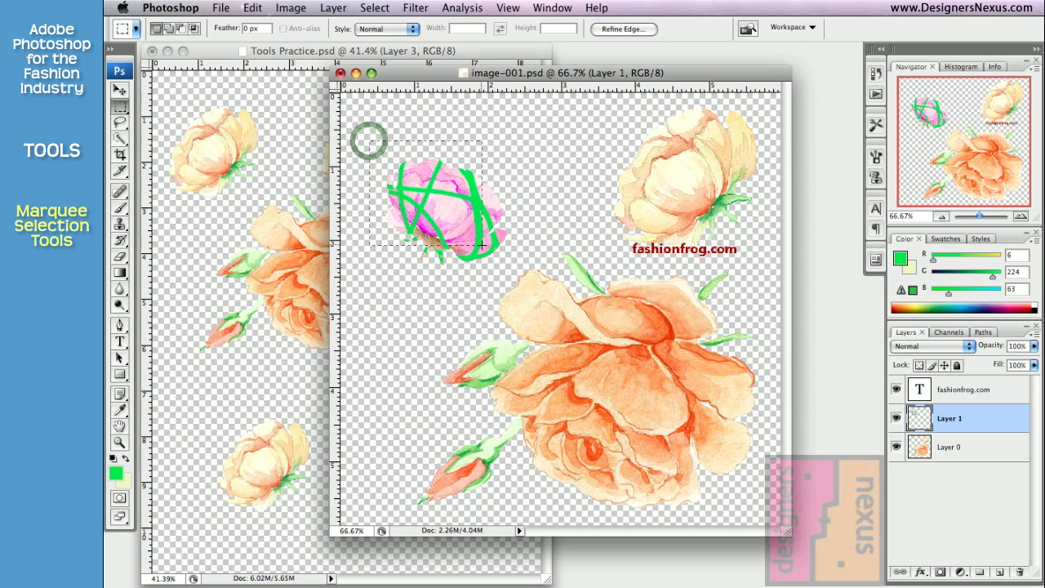
{"action": "left_click_drag", "start_coordinate": [481, 245], "coordinate": [512, 278]}
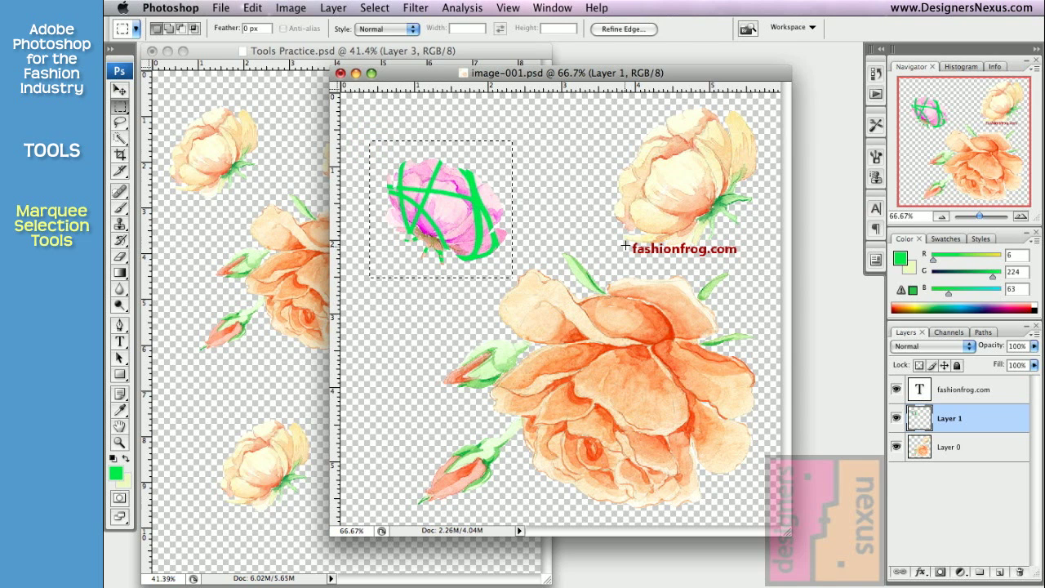
{"action": "left_click_drag", "start_coordinate": [502, 133], "coordinate": [653, 155]}
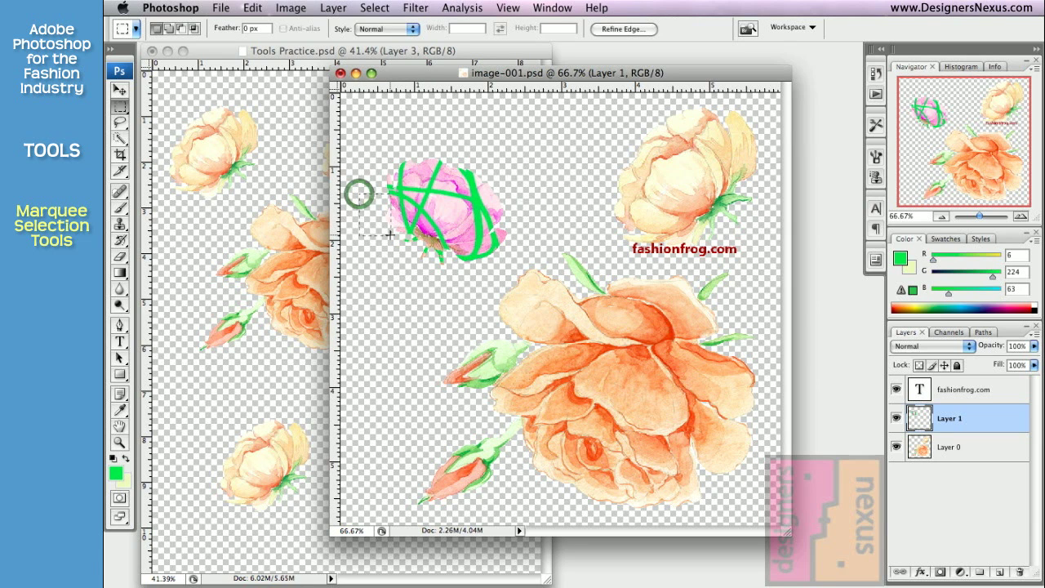
{"action": "left_click_drag", "start_coordinate": [390, 234], "coordinate": [491, 340]}
{"action": "key", "text": "shift"}
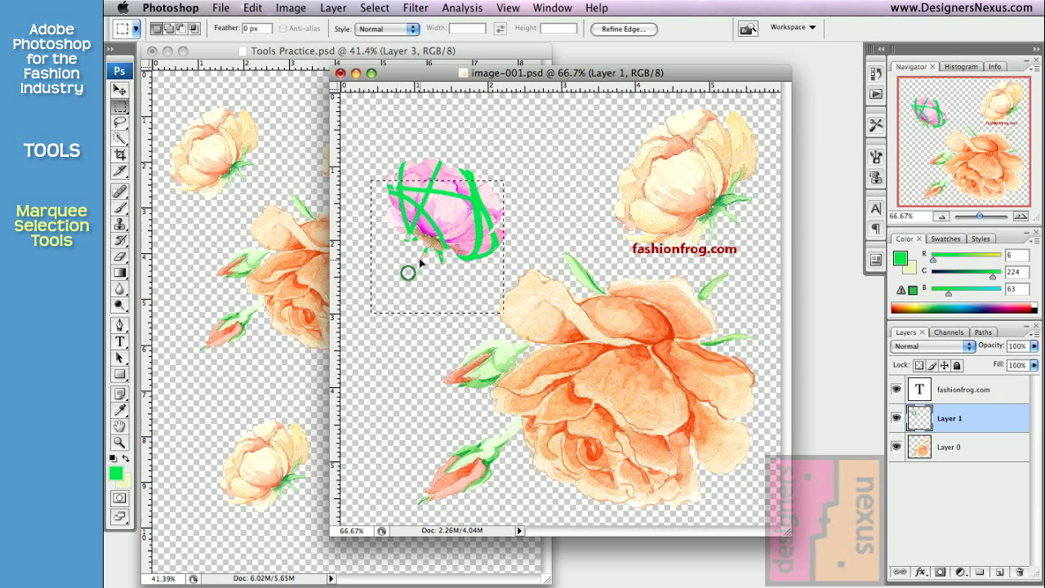
{"action": "left_click_drag", "start_coordinate": [419, 263], "coordinate": [428, 231]}
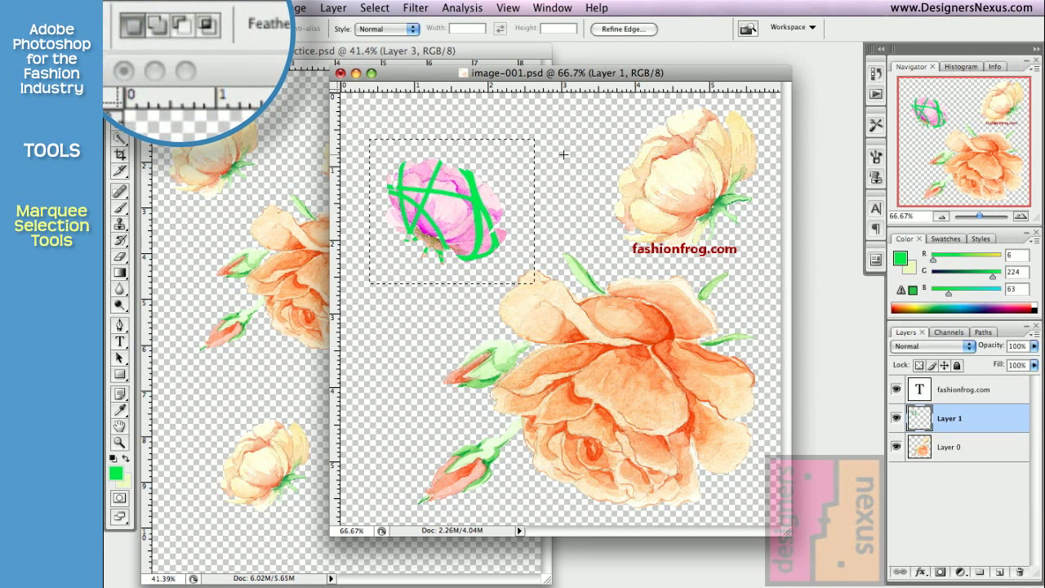
Marquee the top-right rose and fashionfrog text, then add the large rose area
{"action": "left_click_drag", "start_coordinate": [575, 129], "coordinate": [756, 302]}
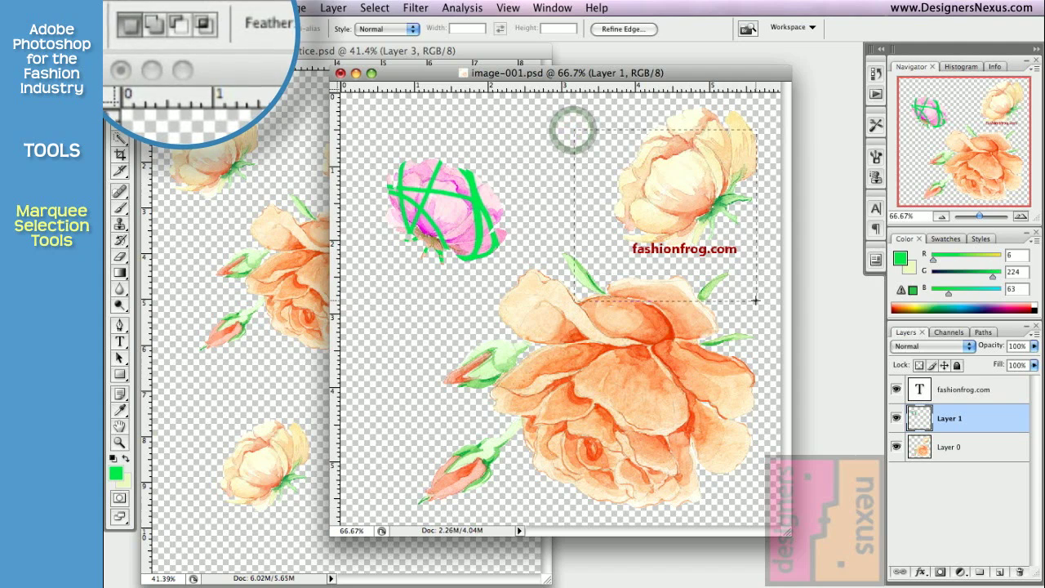
{"action": "left_click", "coordinate": [147, 26]}
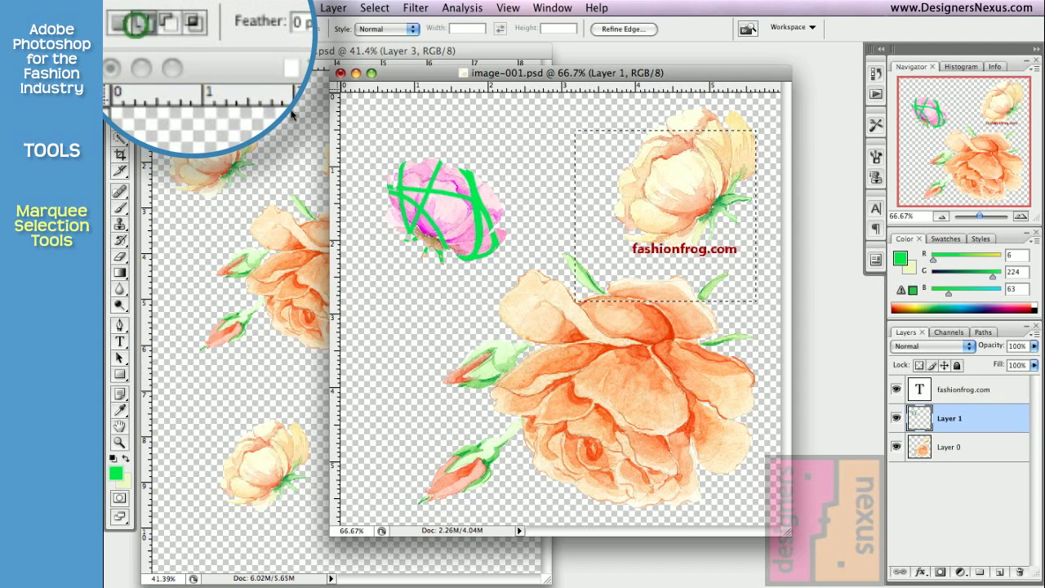
{"action": "left_click_drag", "start_coordinate": [508, 211], "coordinate": [734, 459]}
Add a small rectangle on the right and subtract a rectangle from the selection's lower part
{"action": "left_click", "coordinate": [157, 25]}
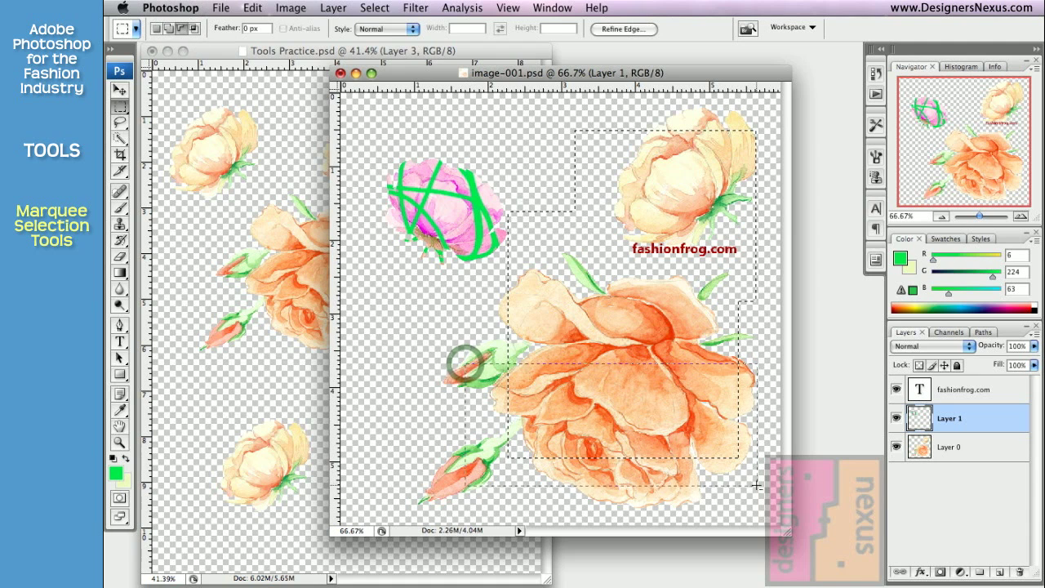
{"action": "left_click_drag", "start_coordinate": [756, 485], "coordinate": [756, 487]}
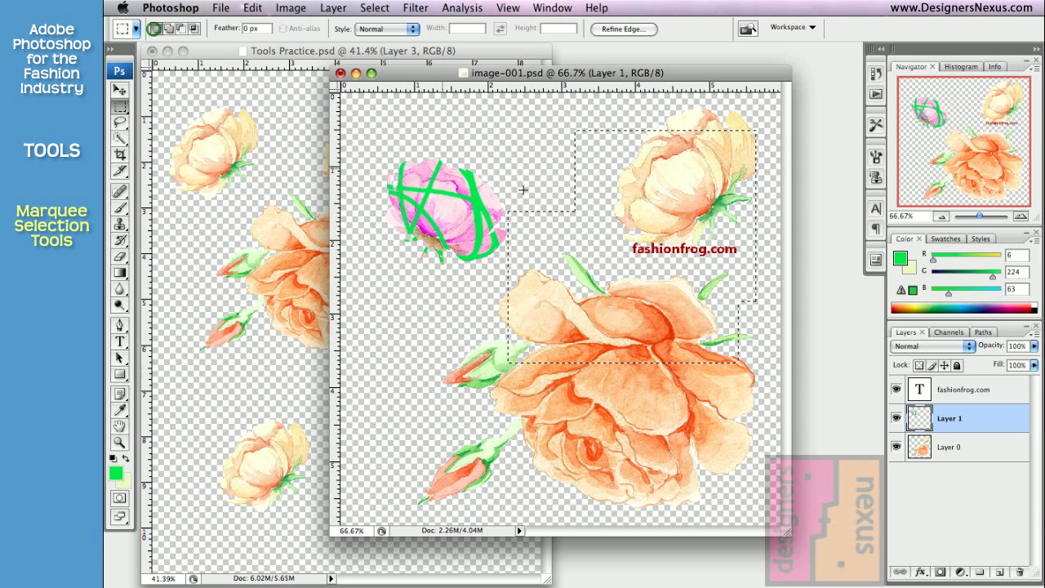
{"action": "key", "text": "shift"}
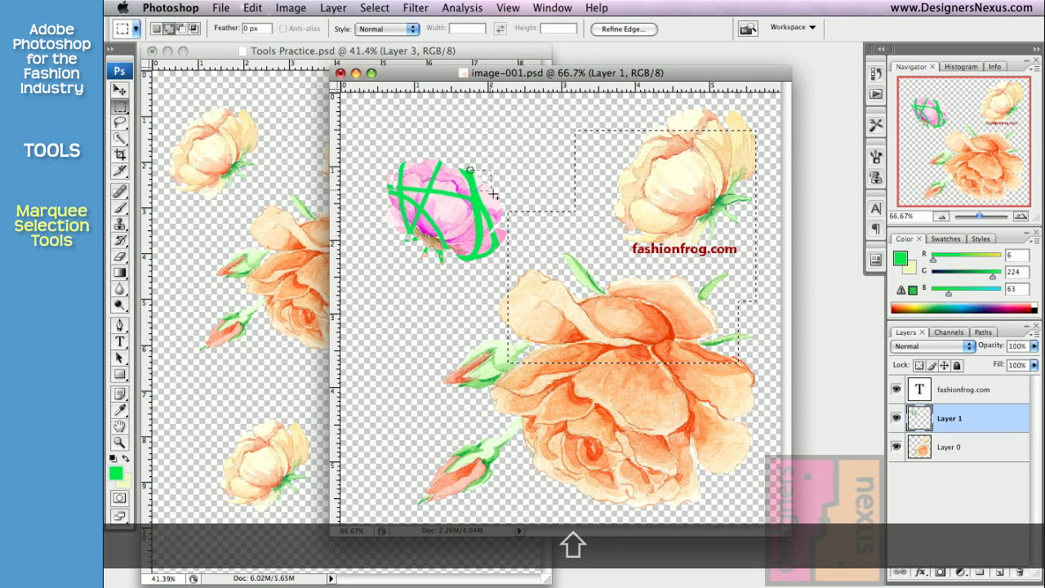
{"action": "left_click_drag", "start_coordinate": [573, 278], "coordinate": [614, 290]}
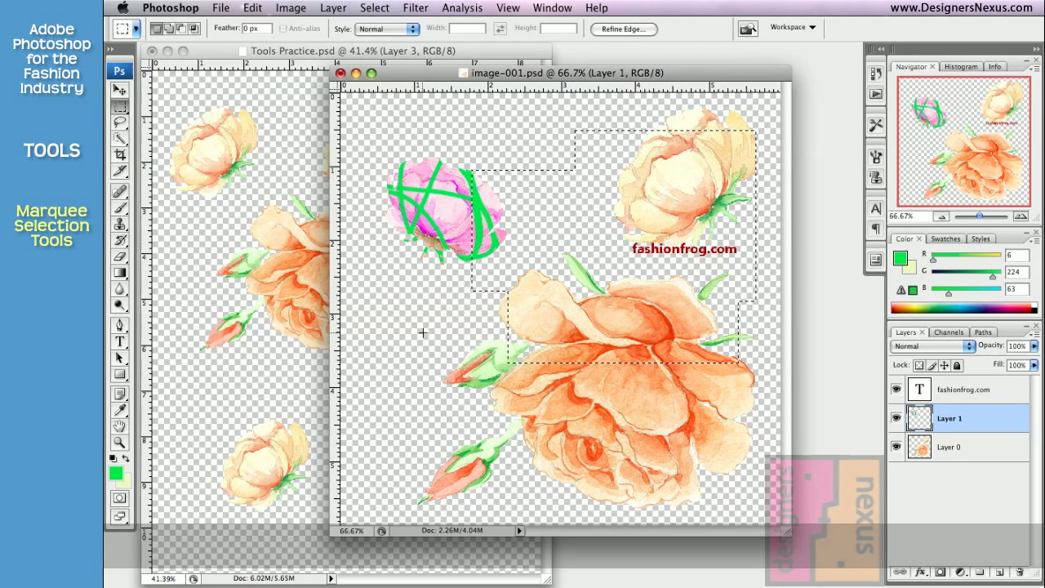
{"action": "key", "text": "alt"}
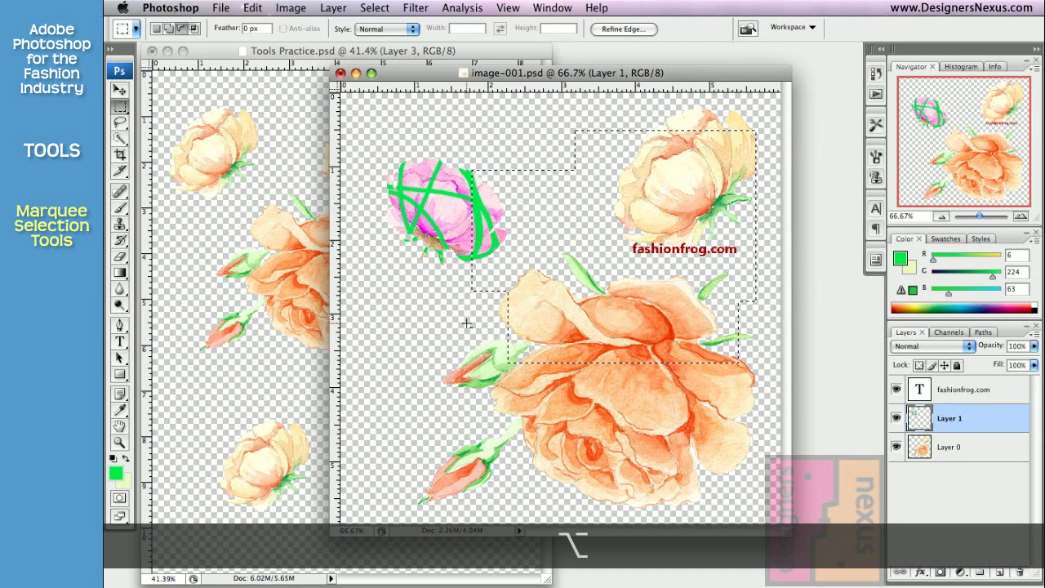
{"action": "left_click_drag", "start_coordinate": [544, 346], "coordinate": [690, 439]}
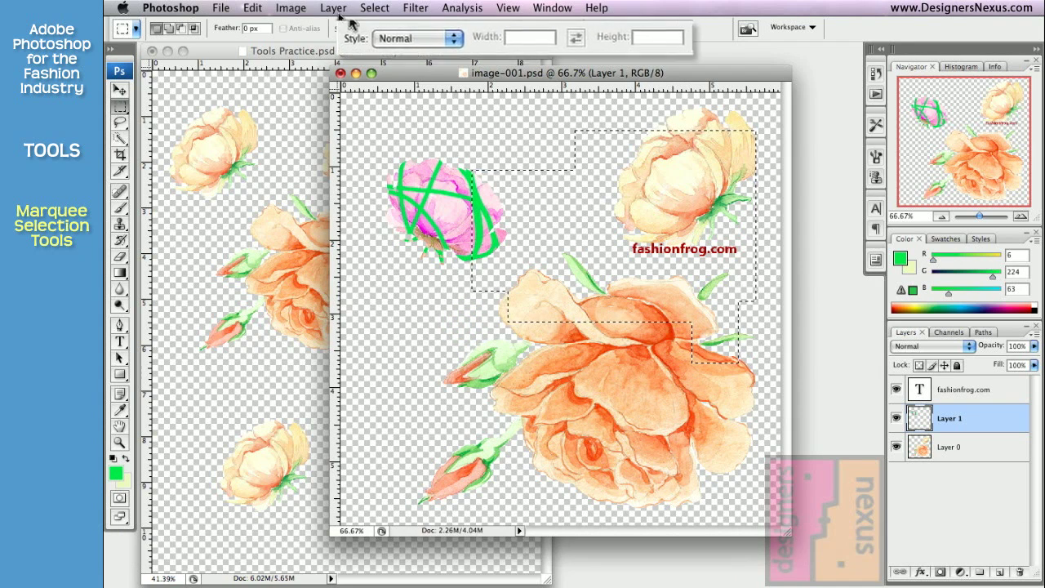
Set the marquee style to Fixed Ratio and try a couple of square test selections
{"action": "left_click", "coordinate": [477, 46]}
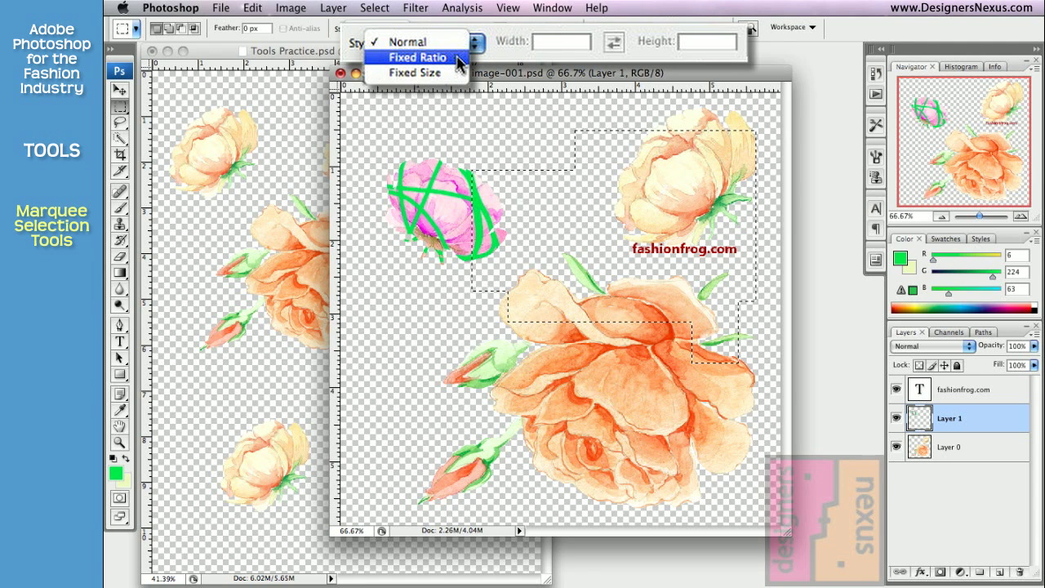
{"action": "left_click", "coordinate": [457, 57]}
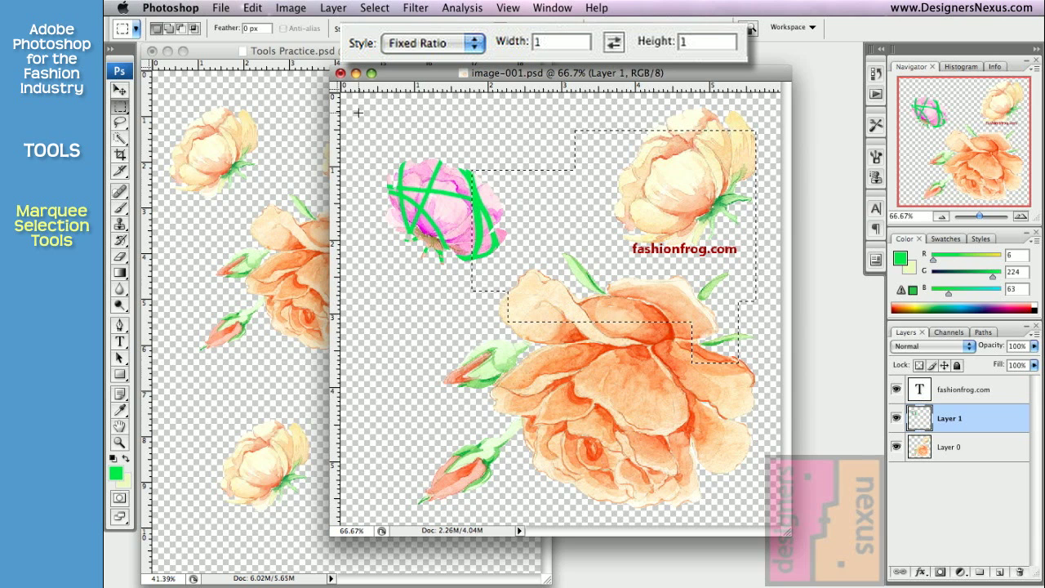
{"action": "left_click_drag", "start_coordinate": [473, 217], "coordinate": [499, 252]}
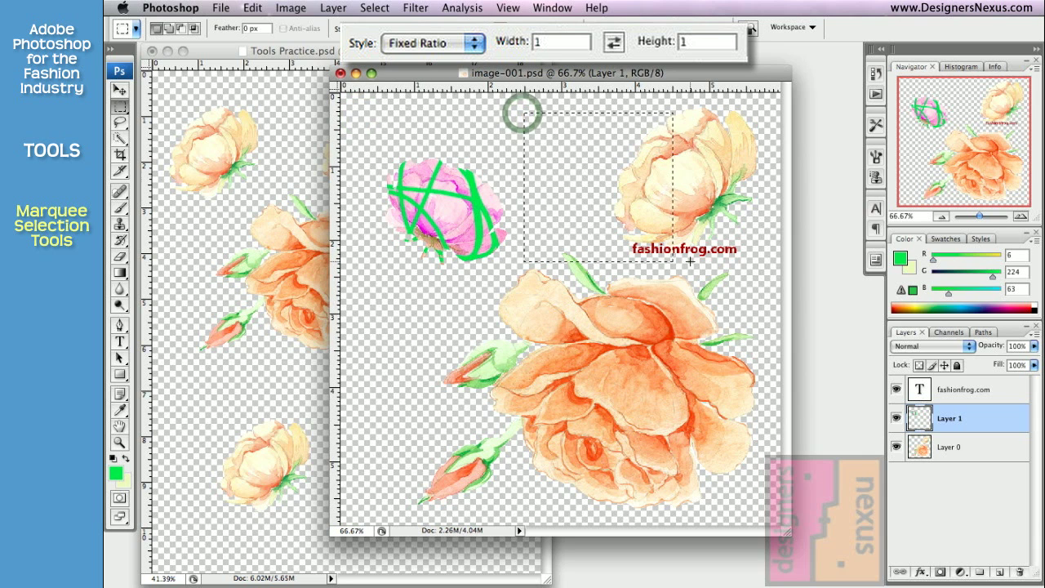
{"action": "left_click", "coordinate": [374, 293]}
{"action": "left_click_drag", "start_coordinate": [517, 374], "coordinate": [496, 415]}
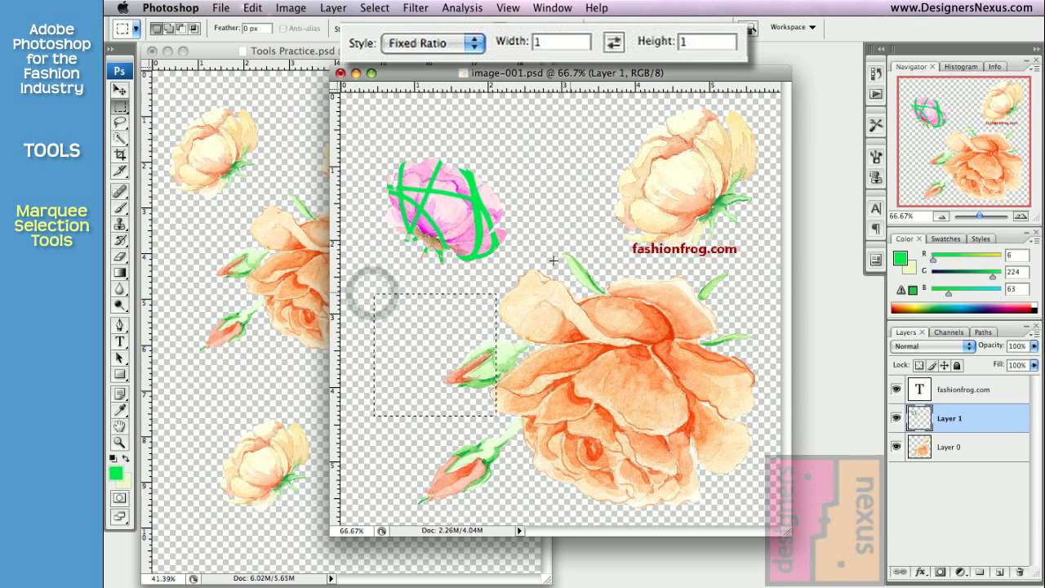
Change the ratio width to 1.618 and draw a golden-ratio selection over the upper-right rose
{"action": "left_click", "coordinate": [548, 40]}
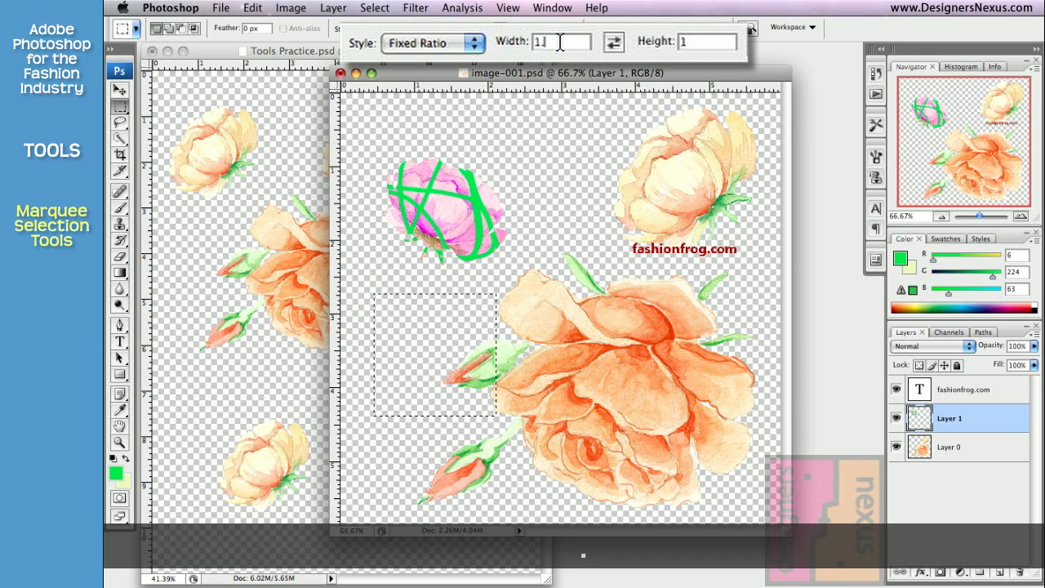
{"action": "type", "text": ".618"}
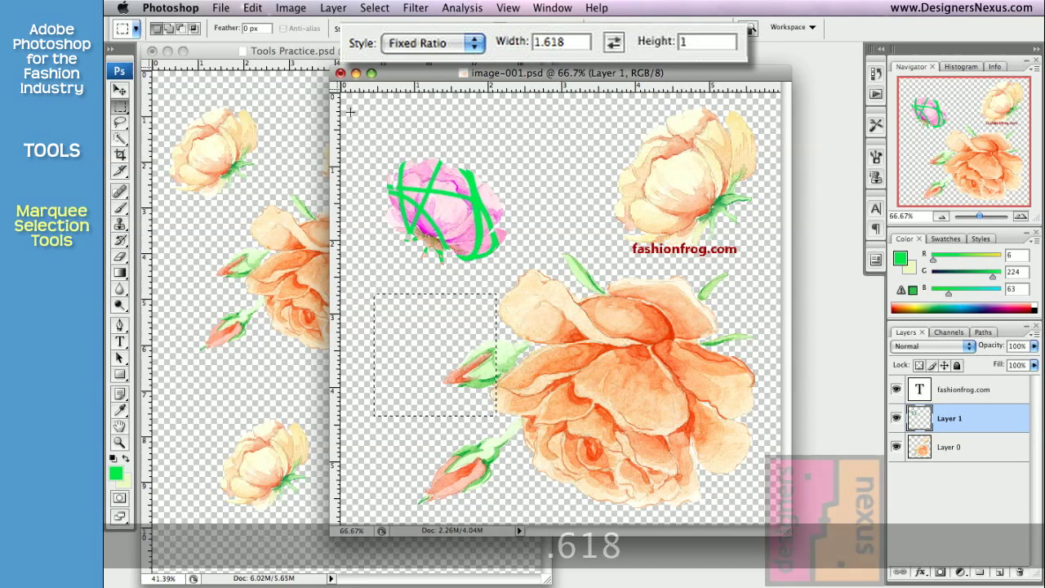
{"action": "left_click_drag", "start_coordinate": [453, 163], "coordinate": [543, 210]}
{"action": "left_click_drag", "start_coordinate": [635, 281], "coordinate": [647, 296]}
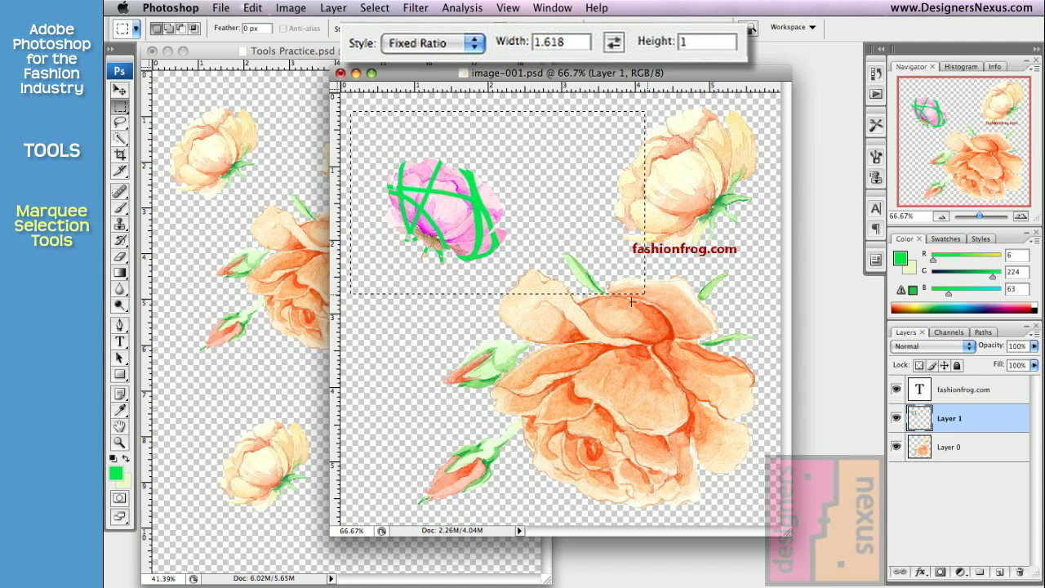
{"action": "left_click", "coordinate": [377, 322]}
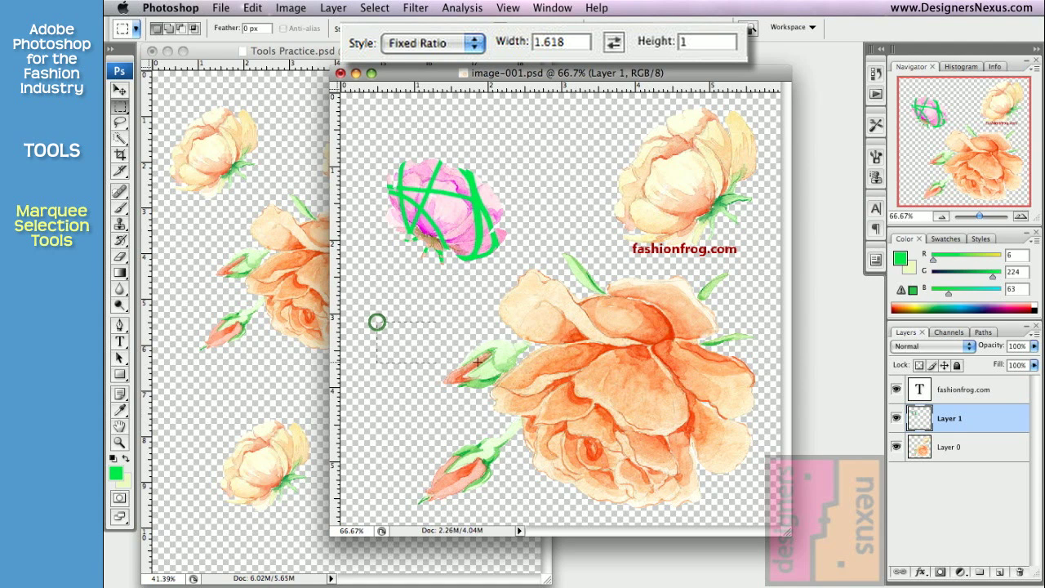
{"action": "left_click_drag", "start_coordinate": [602, 446], "coordinate": [642, 469]}
{"action": "left_click_drag", "start_coordinate": [524, 135], "coordinate": [715, 329]}
Set the marquee style to Fixed Size with Width 3 in and Height 5 in
{"action": "left_click", "coordinate": [474, 43]}
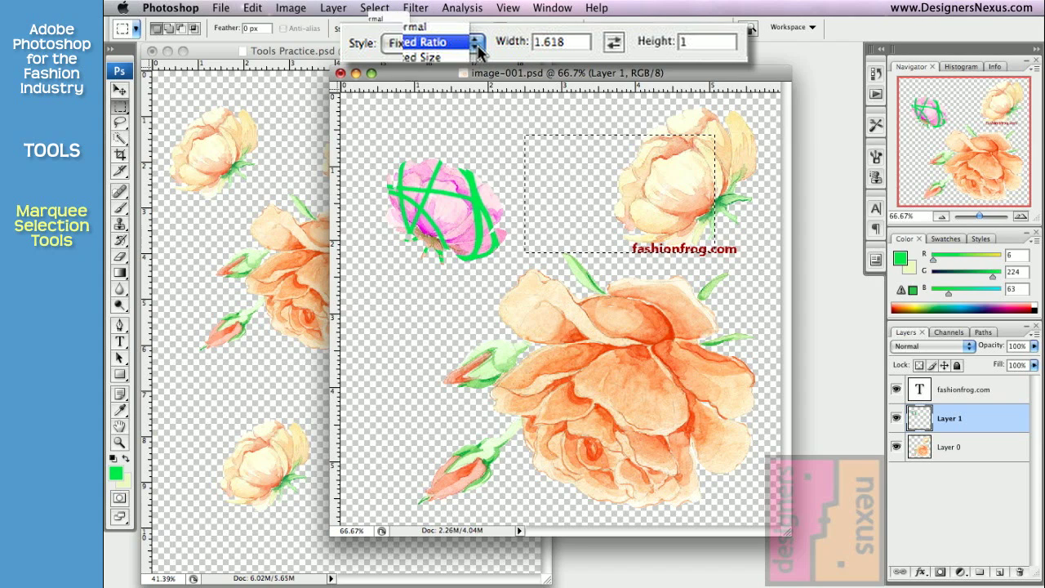
{"action": "left_click", "coordinate": [445, 57]}
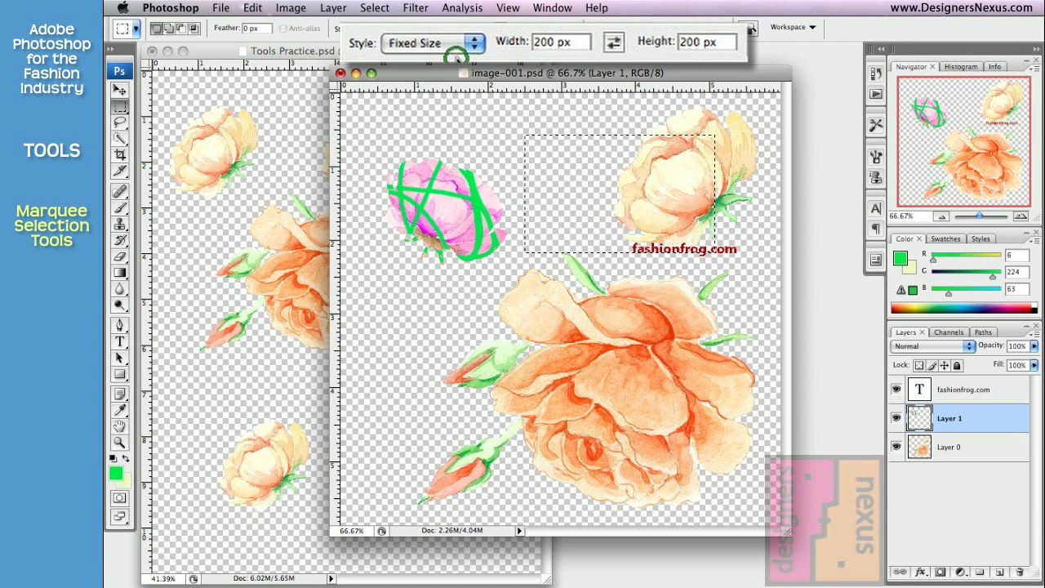
{"action": "double_click", "coordinate": [581, 41]}
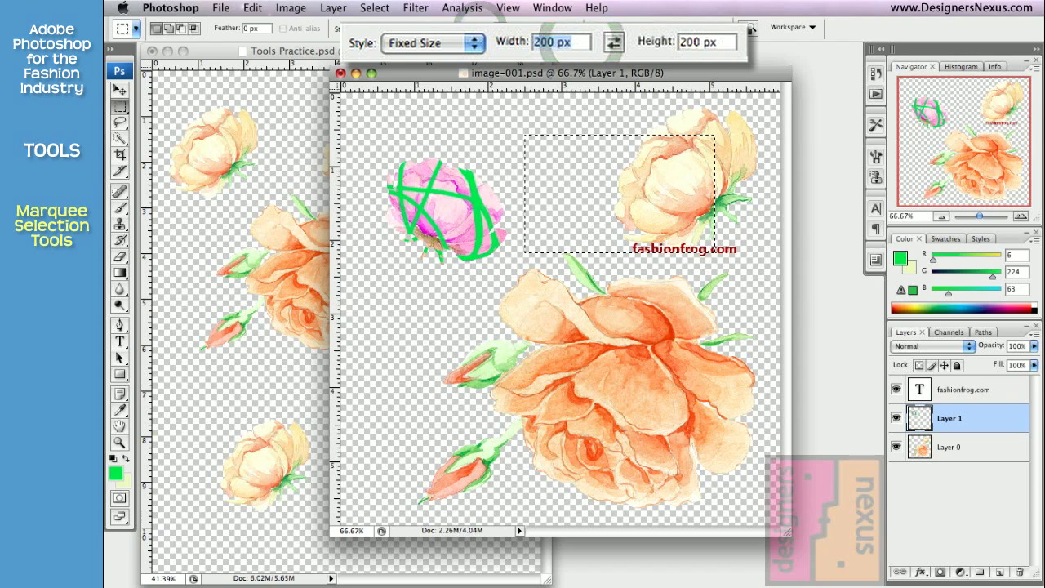
{"action": "type", "text": "3 in"}
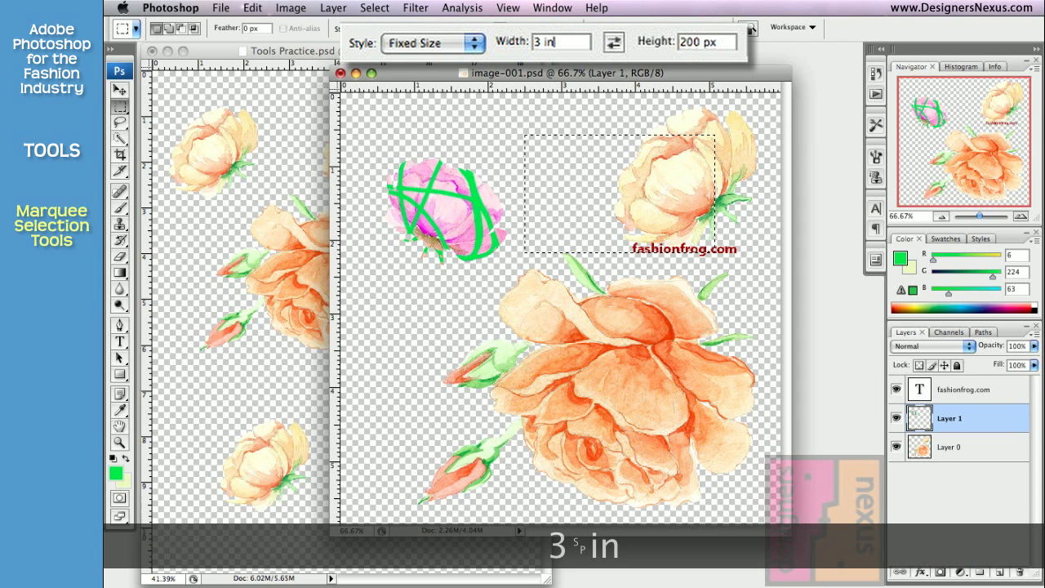
{"action": "double_click", "coordinate": [709, 42]}
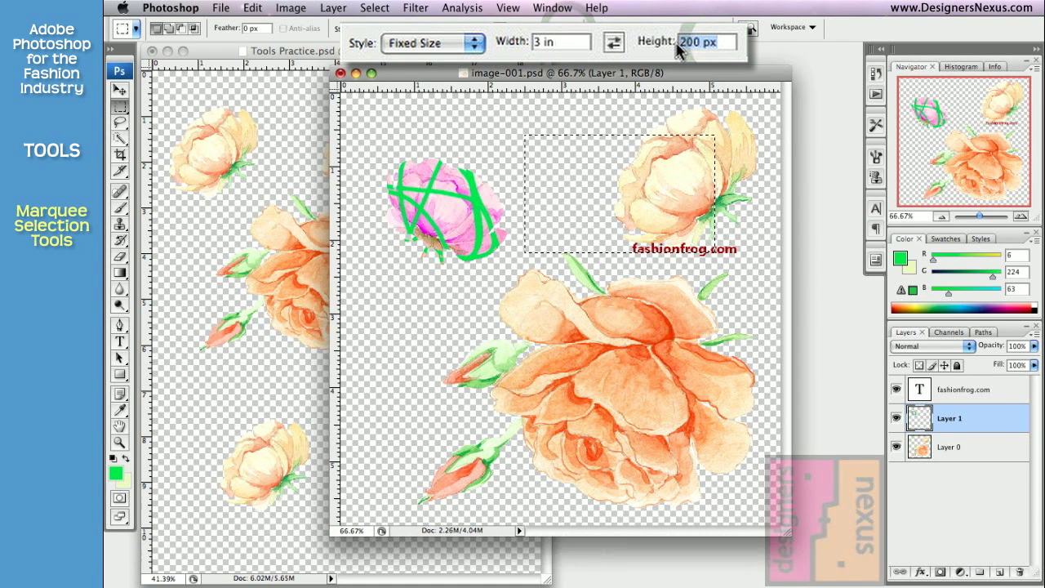
{"action": "type", "text": "5 in"}
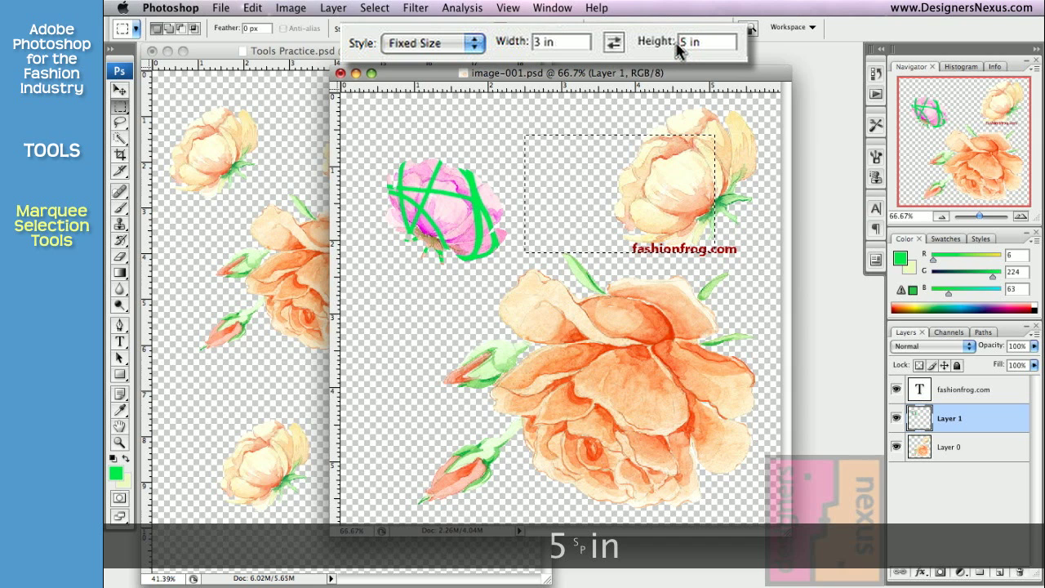
Place the 3 × 5 in selection at the left, then reset the style to Normal
{"action": "left_click", "coordinate": [361, 108]}
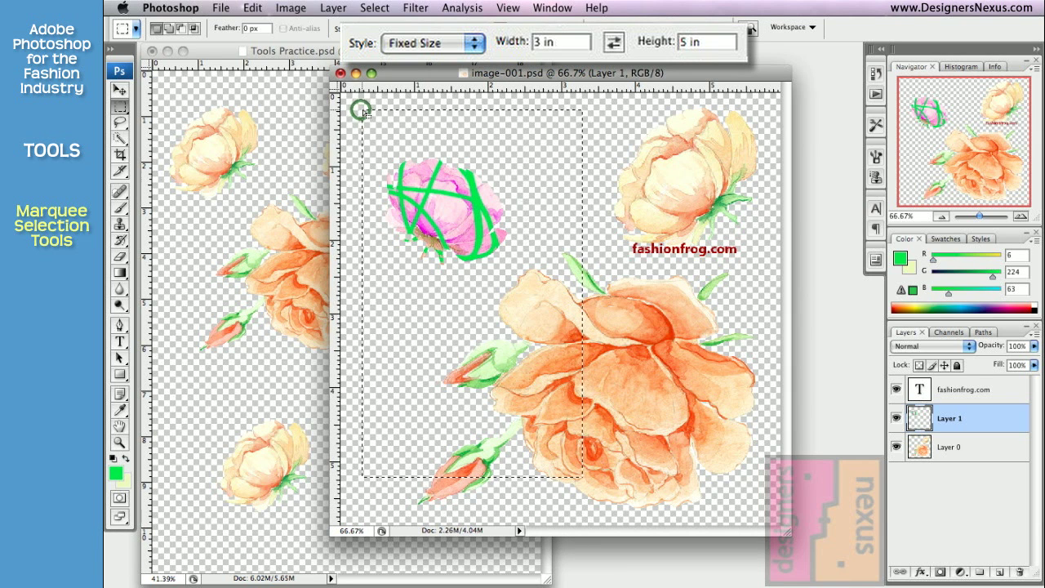
{"action": "left_click", "coordinate": [599, 116]}
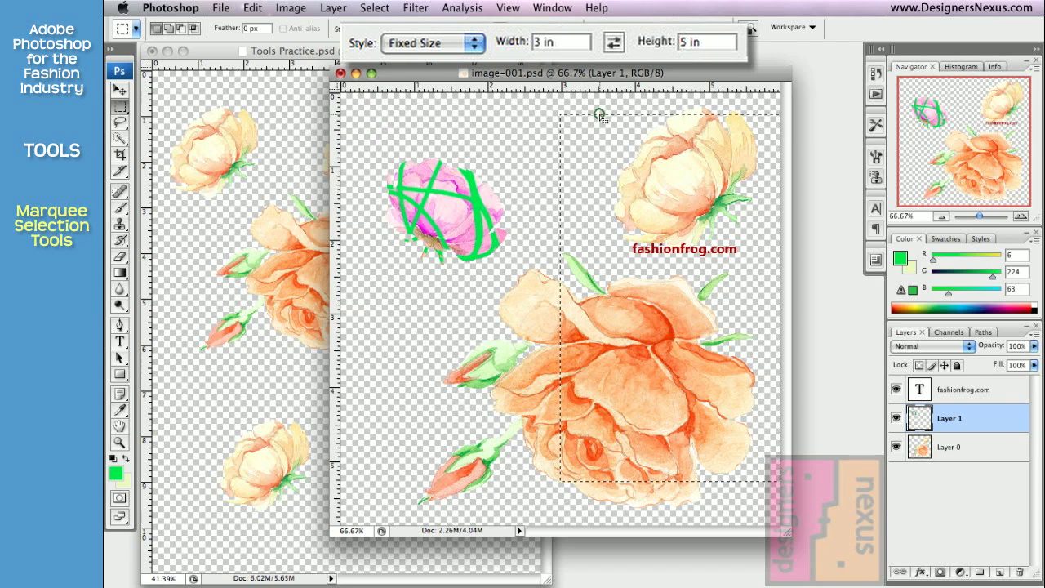
{"action": "left_click", "coordinate": [395, 120]}
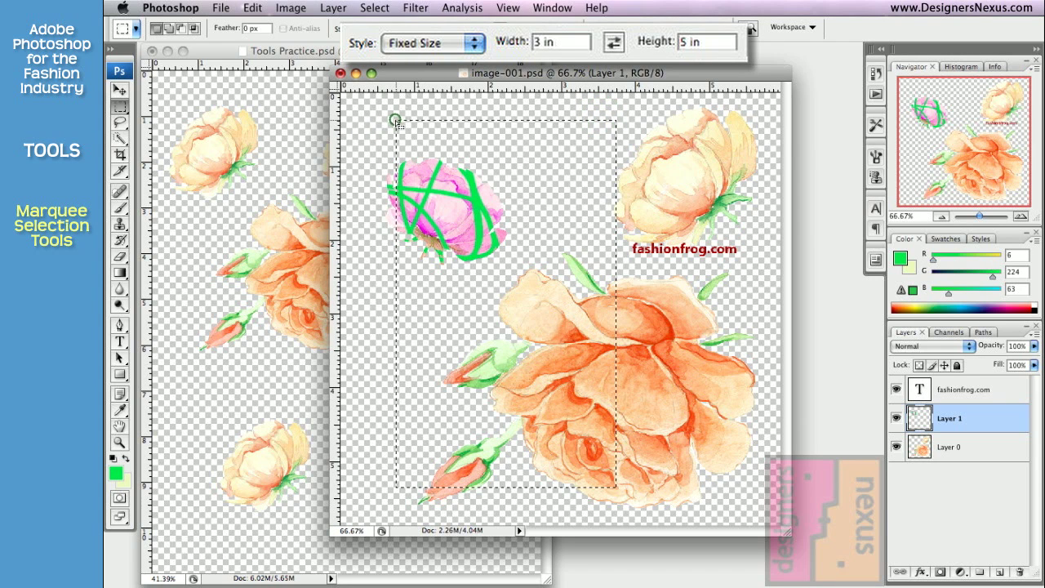
{"action": "left_click", "coordinate": [474, 42]}
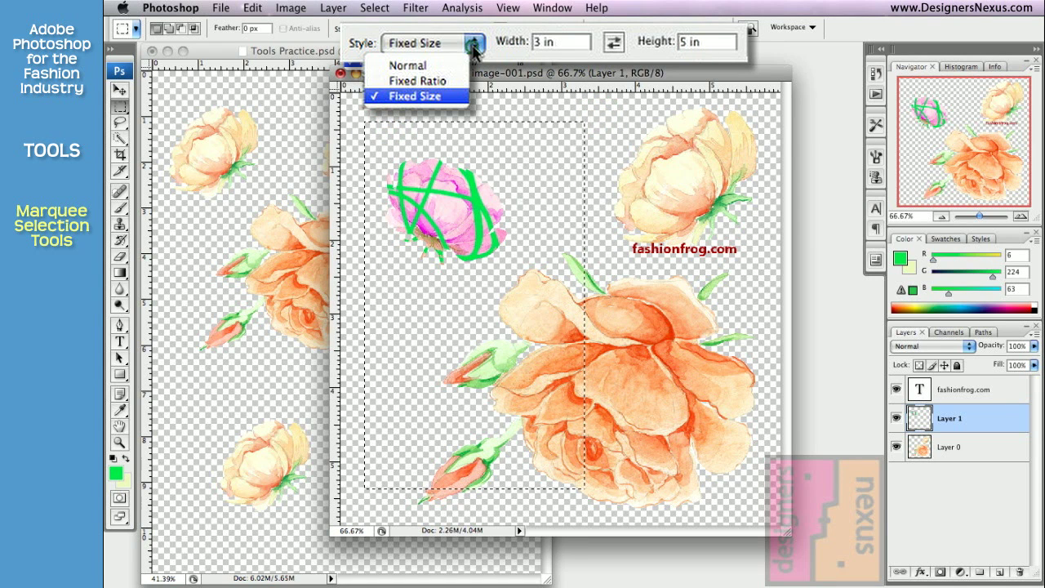
{"action": "left_click", "coordinate": [424, 65]}
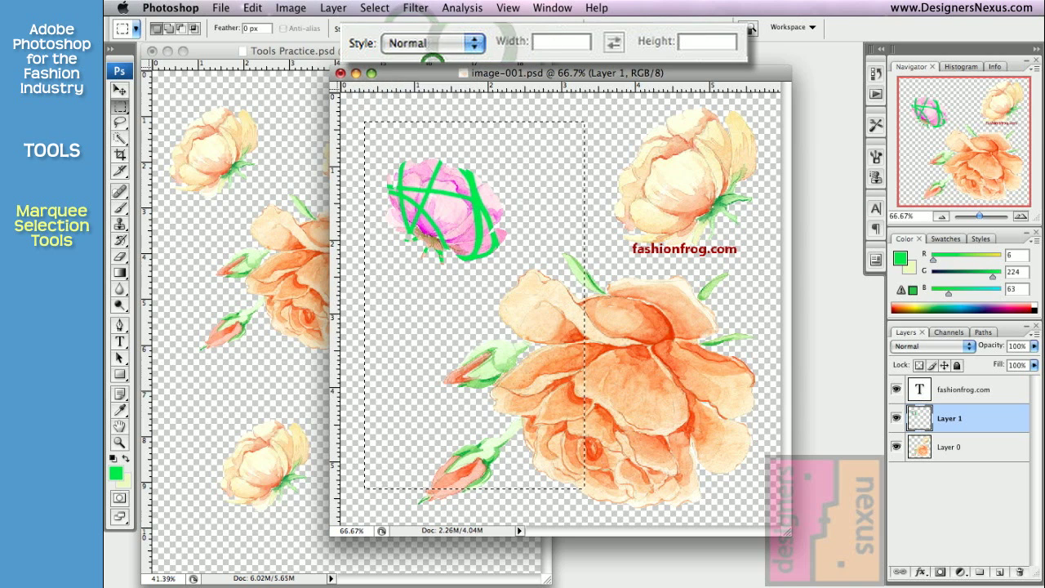
Deselect, switch to the Lasso Tool, and loop a freehand selection around the lower-left rosebud
{"action": "left_click", "coordinate": [435, 98]}
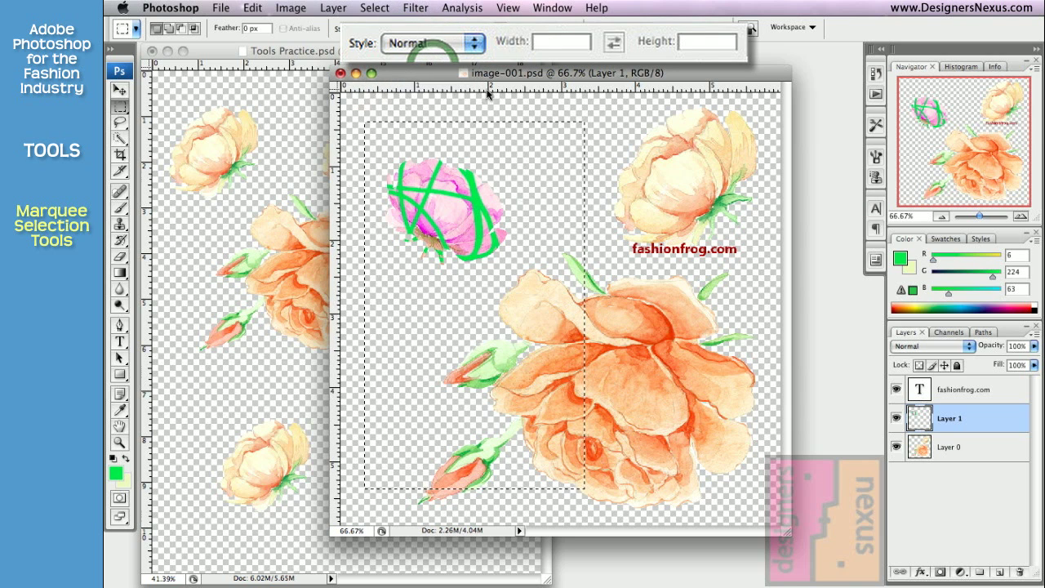
{"action": "left_click", "coordinate": [120, 125]}
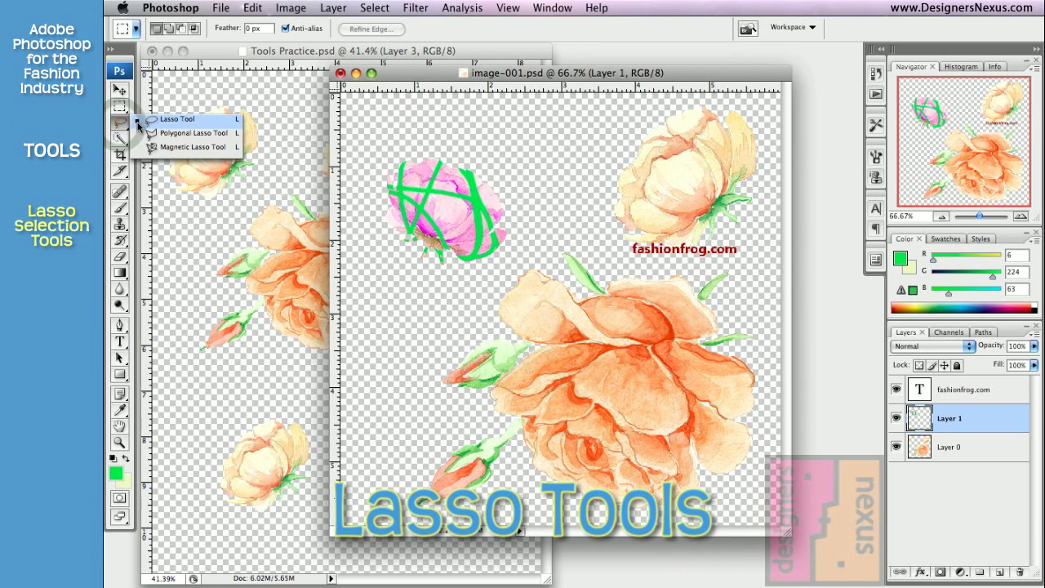
{"action": "left_click", "coordinate": [173, 119]}
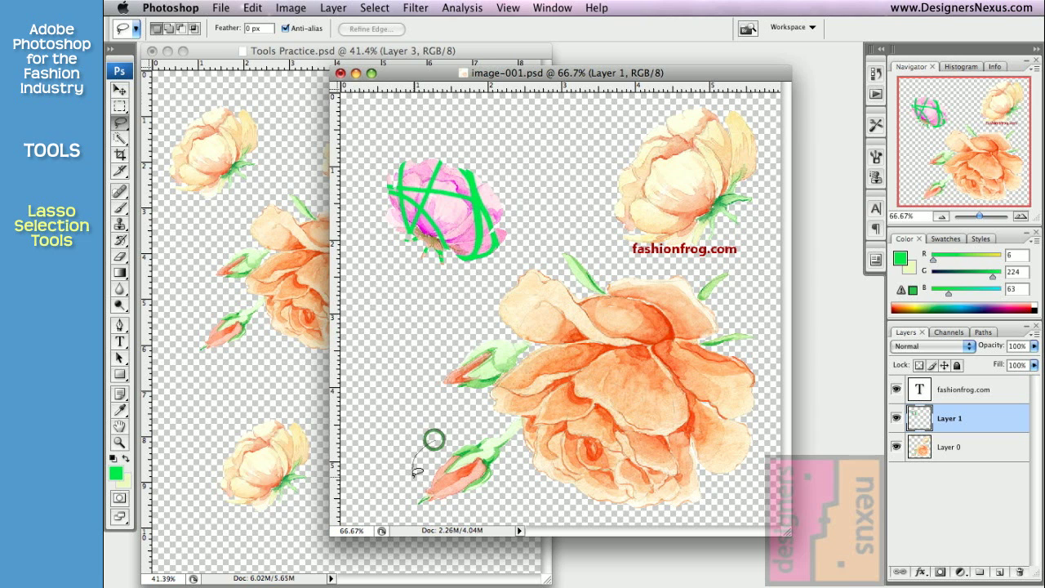
{"action": "mouse_move", "coordinate": [416, 471]}
{"action": "left_mouse_down"}
{"action": "mouse_move", "coordinate": [487, 493]}
{"action": "mouse_move", "coordinate": [529, 482]}
{"action": "left_mouse_up"}
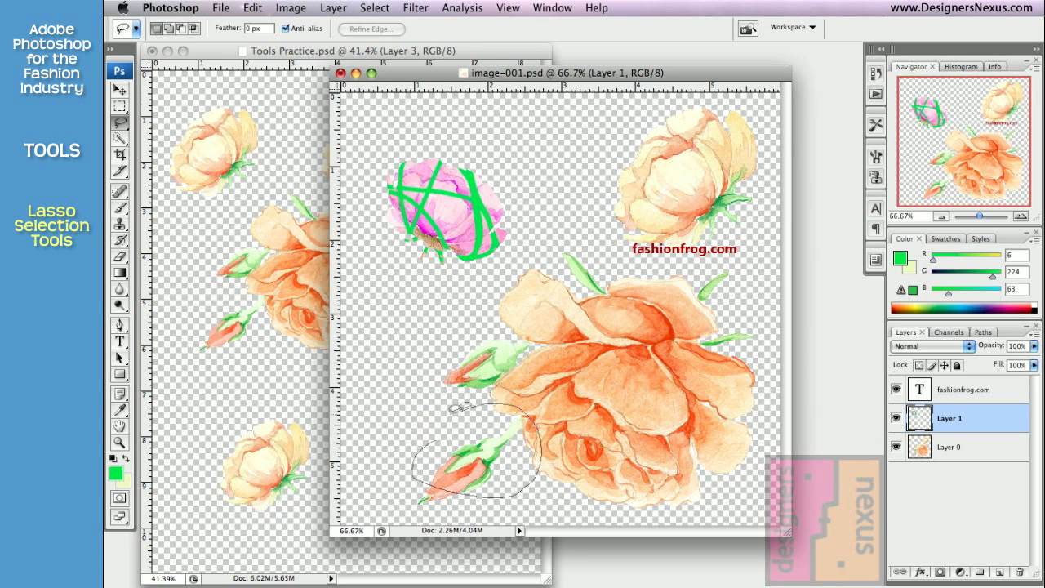
{"action": "left_click_drag", "start_coordinate": [459, 406], "coordinate": [418, 436]}
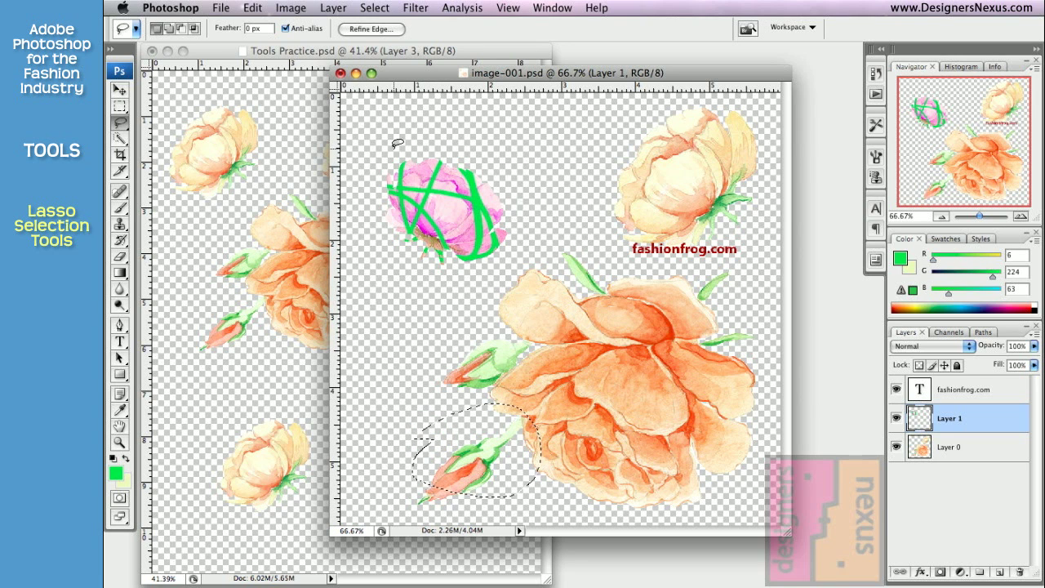
{"action": "mouse_move", "coordinate": [393, 149]}
{"action": "left_mouse_down"}
{"action": "mouse_move", "coordinate": [441, 310]}
{"action": "mouse_move", "coordinate": [496, 300]}
{"action": "mouse_move", "coordinate": [538, 249]}
{"action": "mouse_move", "coordinate": [531, 155]}
{"action": "left_mouse_up"}
{"action": "left_click", "coordinate": [525, 438]}
{"action": "mouse_move", "coordinate": [524, 422]}
{"action": "left_mouse_down"}
{"action": "mouse_move", "coordinate": [389, 439]}
{"action": "mouse_move", "coordinate": [380, 484]}
{"action": "left_mouse_up"}
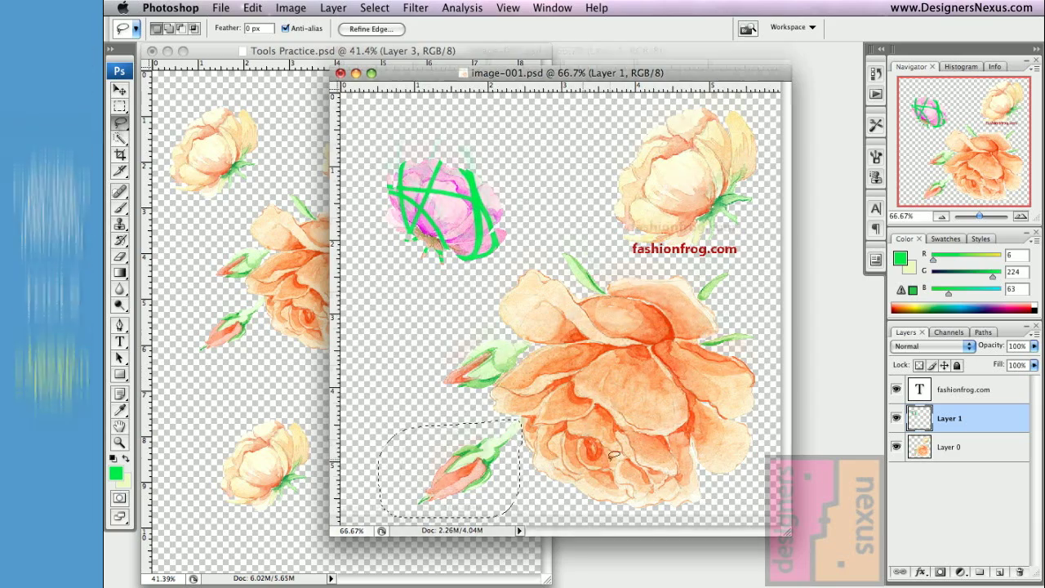
With the Polygonal Lasso Tool, place corner points outlining a straight-edged area beside the pink rose
{"action": "left_click", "coordinate": [119, 122]}
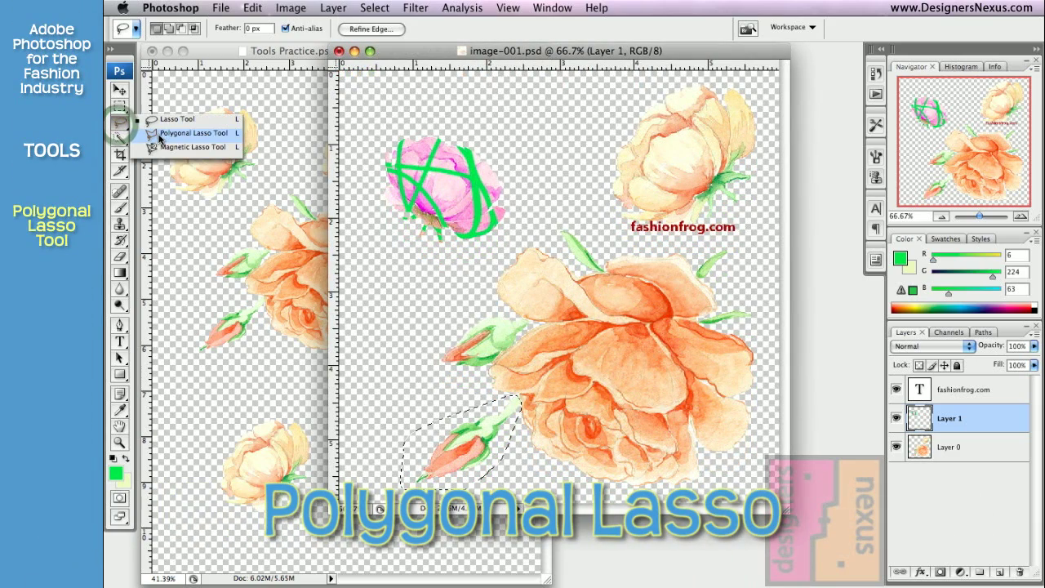
{"action": "left_click", "coordinate": [160, 133]}
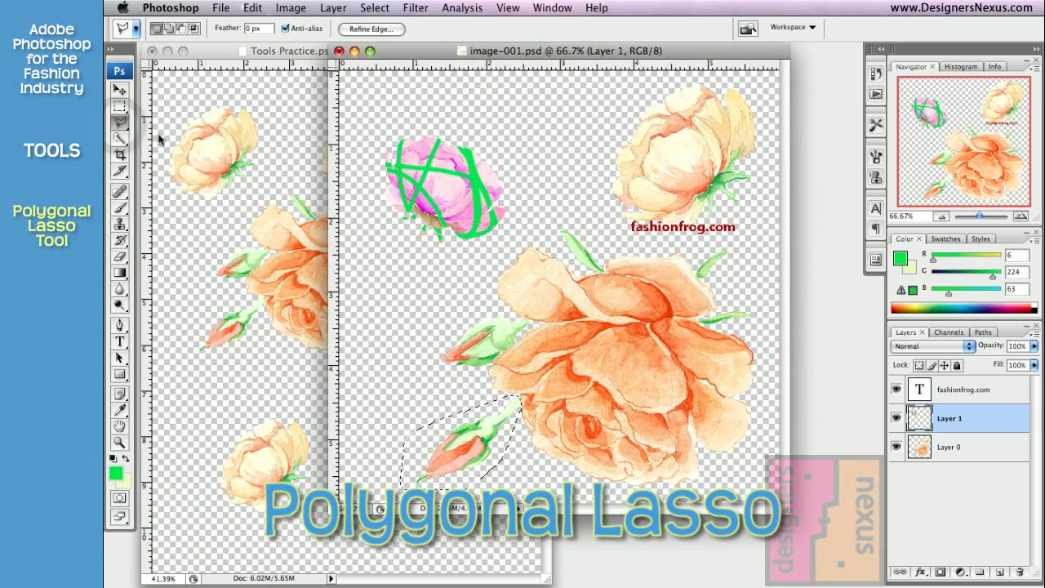
{"action": "left_click", "coordinate": [592, 141]}
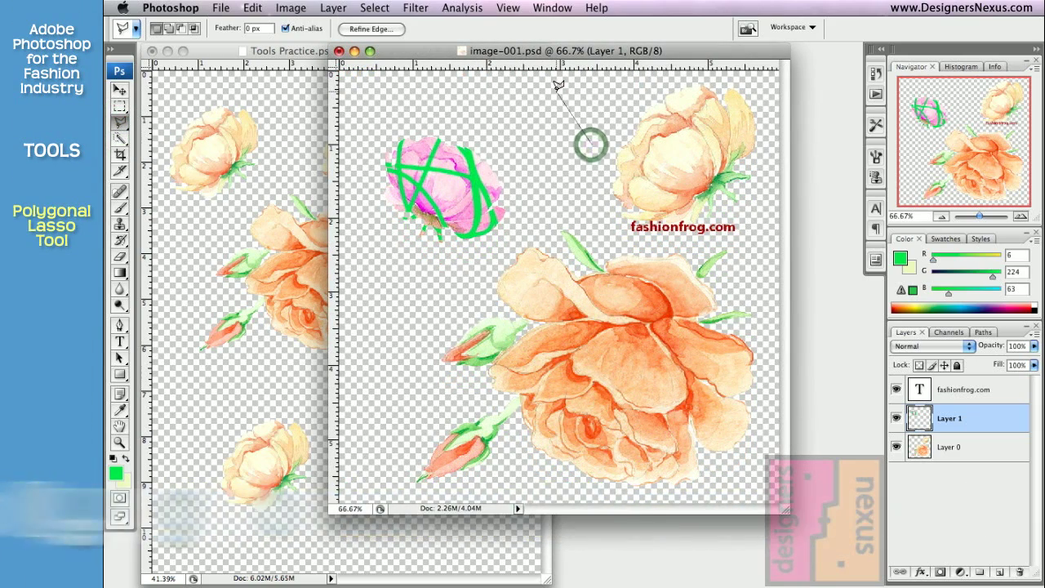
{"action": "left_click", "coordinate": [554, 92]}
{"action": "left_click", "coordinate": [461, 96]}
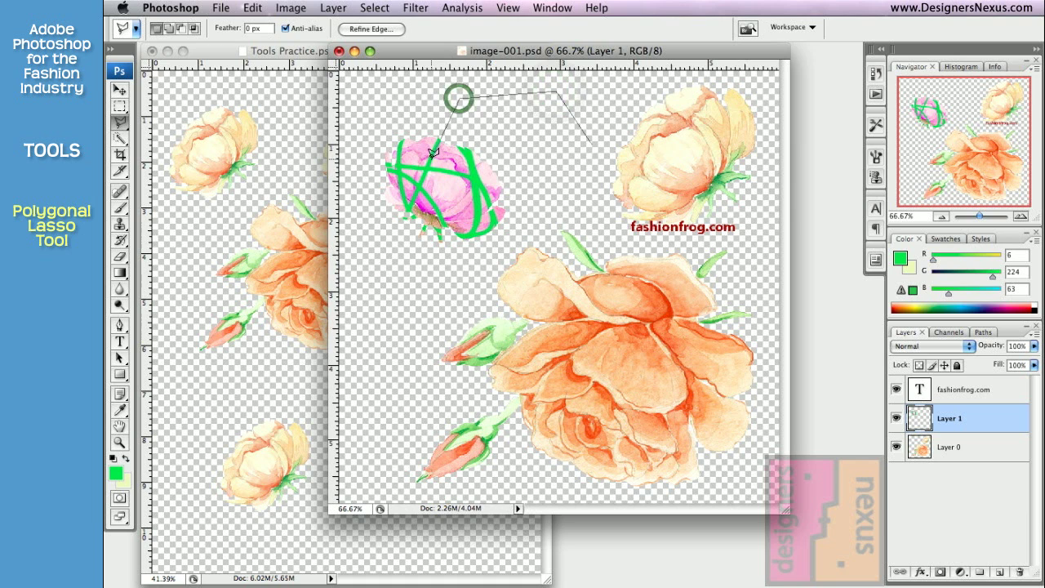
{"action": "left_click", "coordinate": [430, 159]}
{"action": "left_click", "coordinate": [494, 219]}
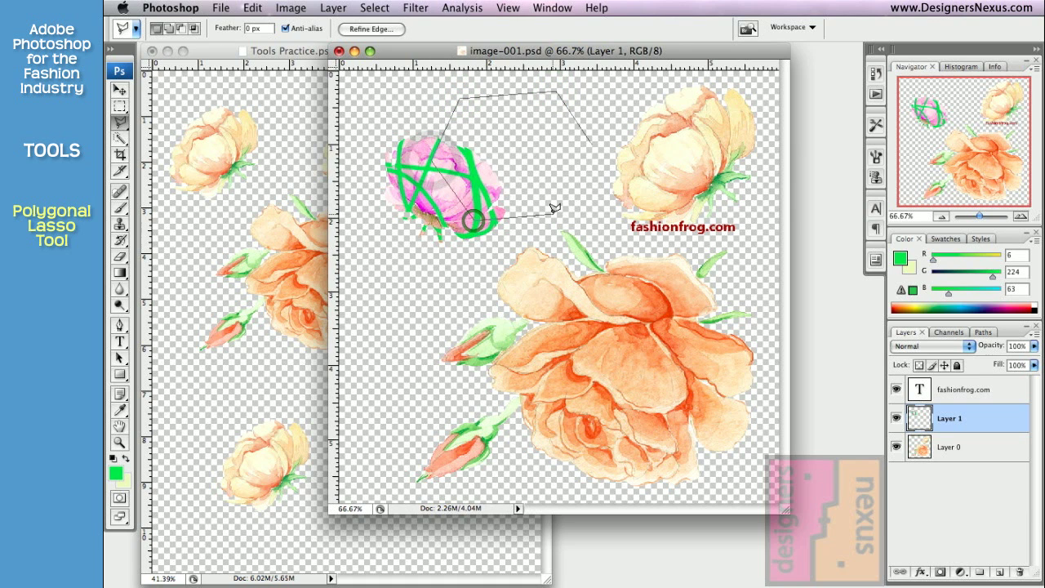
{"action": "left_click", "coordinate": [551, 214]}
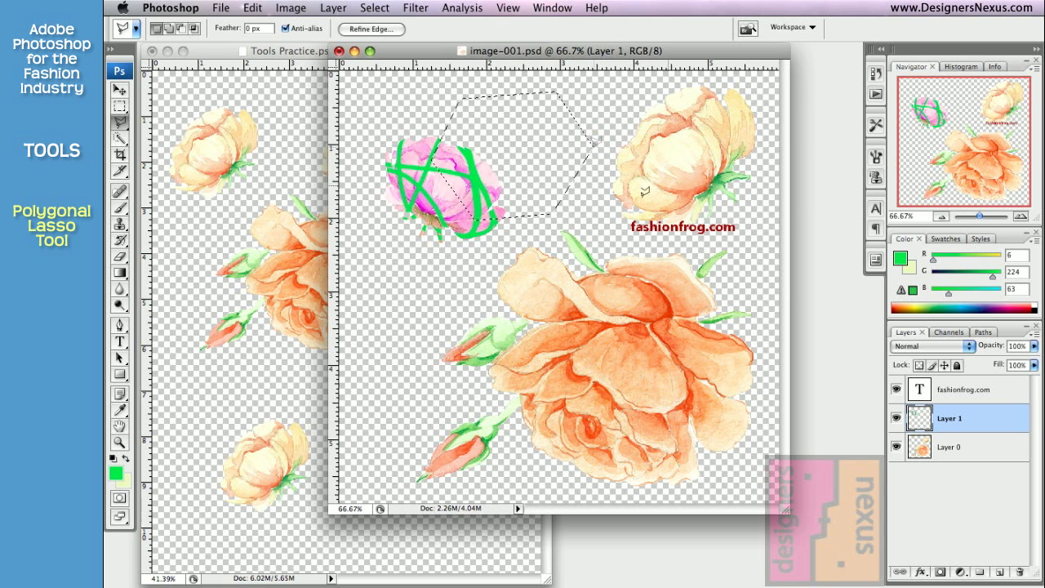
Zoom in on the orange rose's upper petal and start a polygonal outline along its edge
{"action": "left_click", "coordinate": [119, 441]}
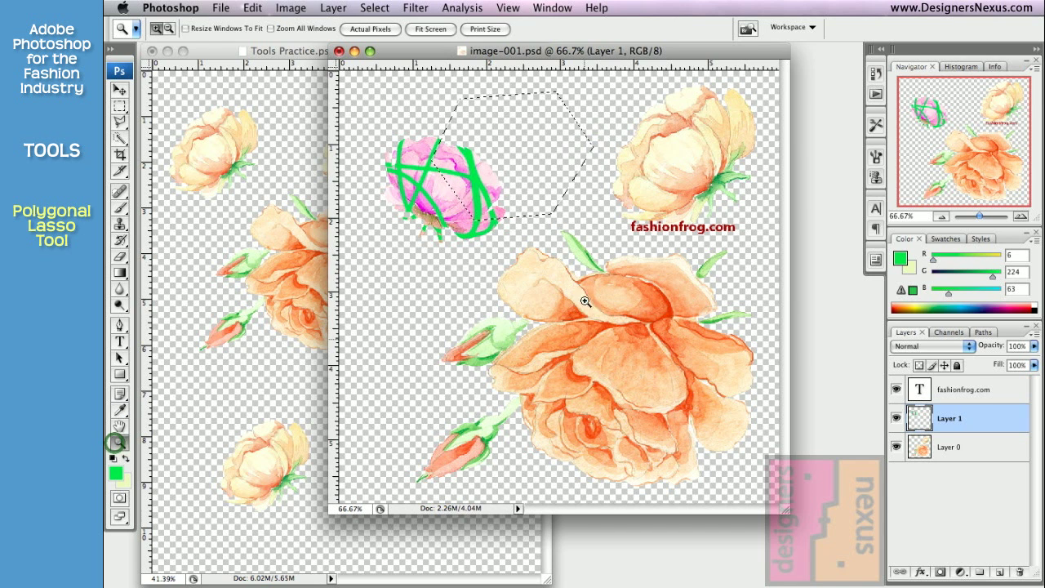
{"action": "left_click", "coordinate": [586, 227]}
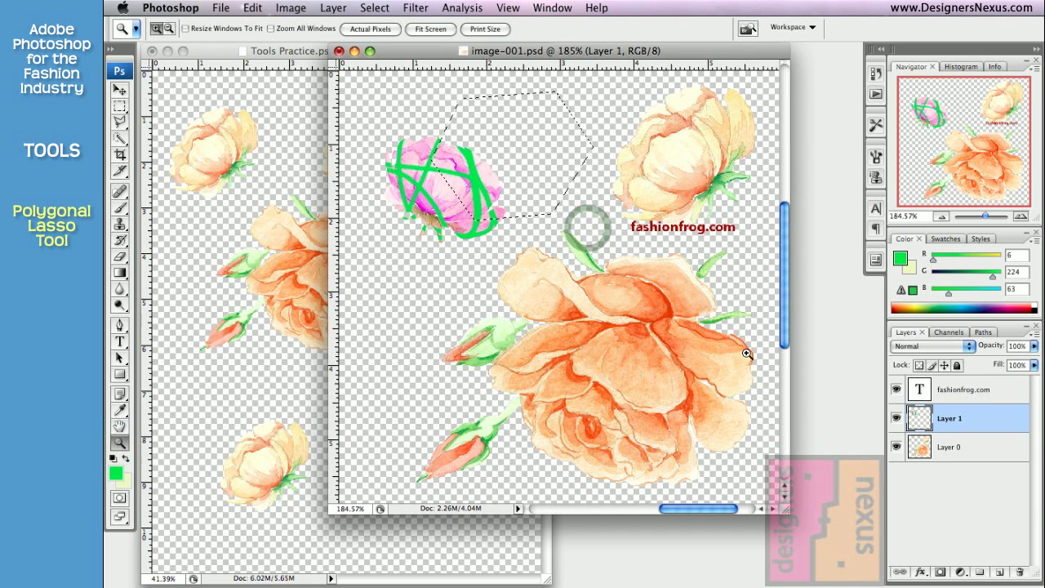
{"action": "left_click", "coordinate": [121, 123]}
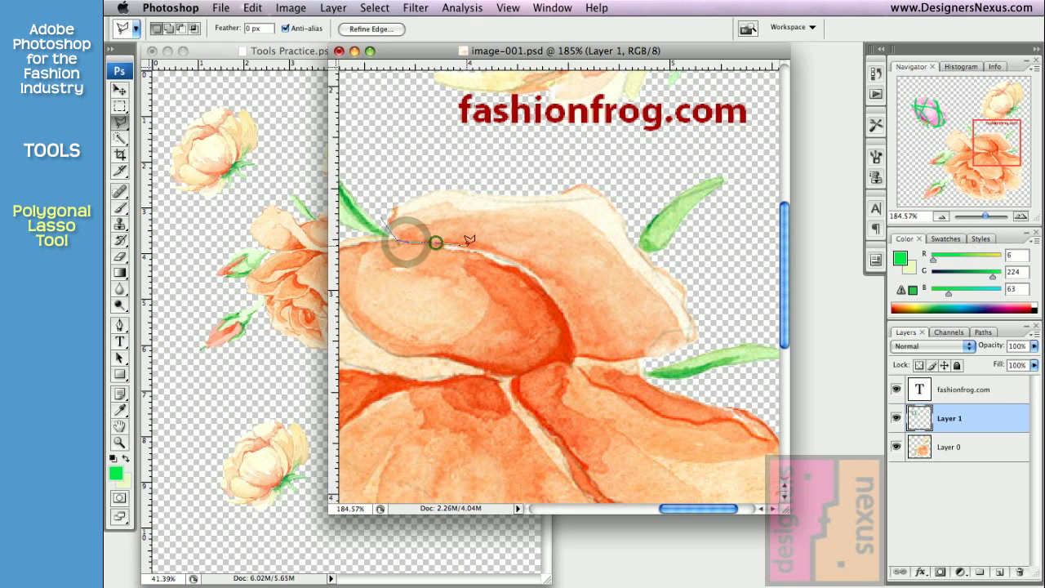
{"action": "left_click", "coordinate": [436, 238]}
{"action": "left_click", "coordinate": [466, 246]}
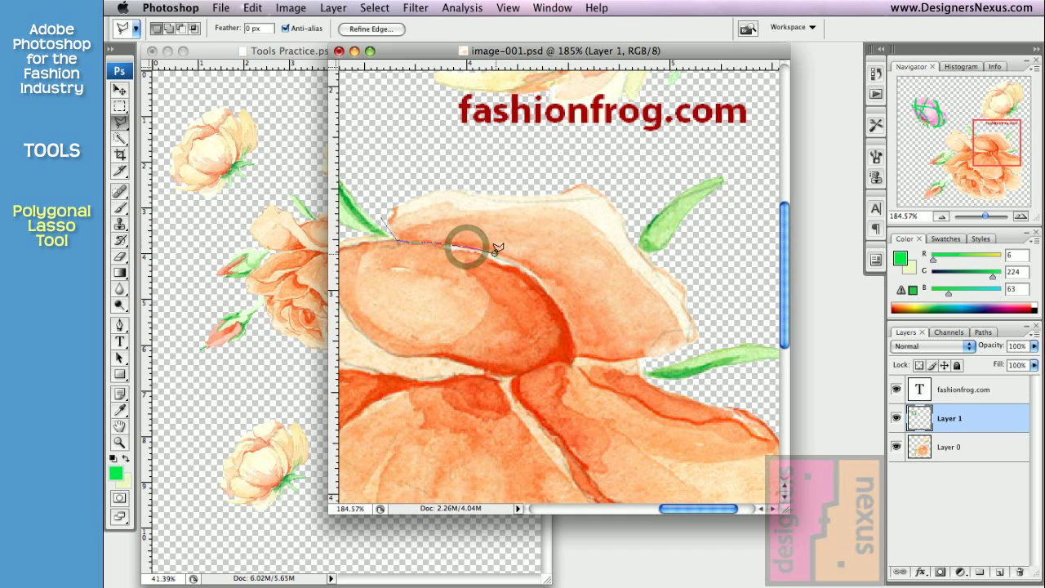
{"action": "left_click", "coordinate": [495, 253]}
{"action": "left_click", "coordinate": [516, 262]}
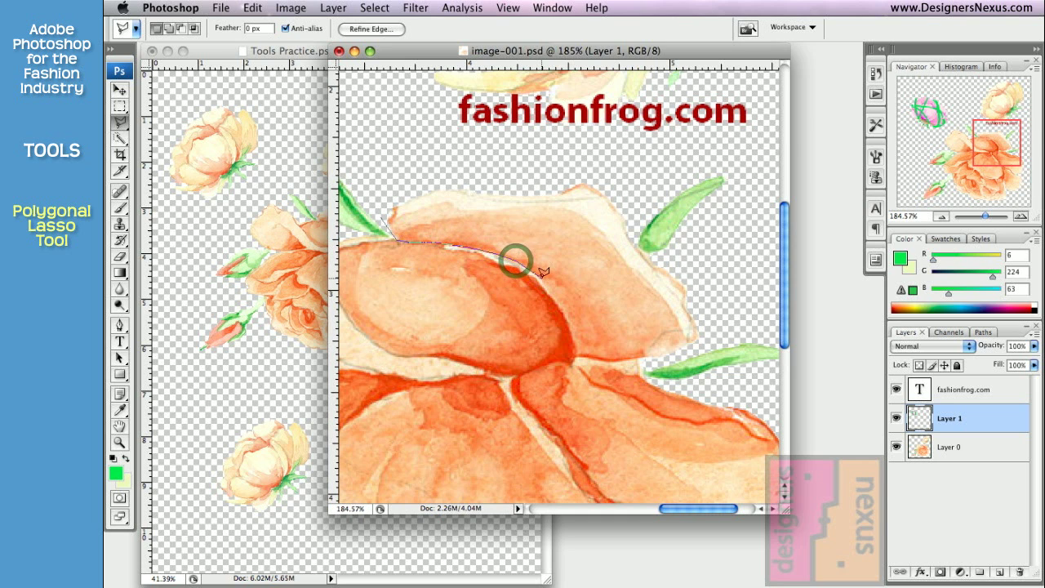
{"action": "left_click", "coordinate": [539, 276]}
{"action": "left_click", "coordinate": [551, 296]}
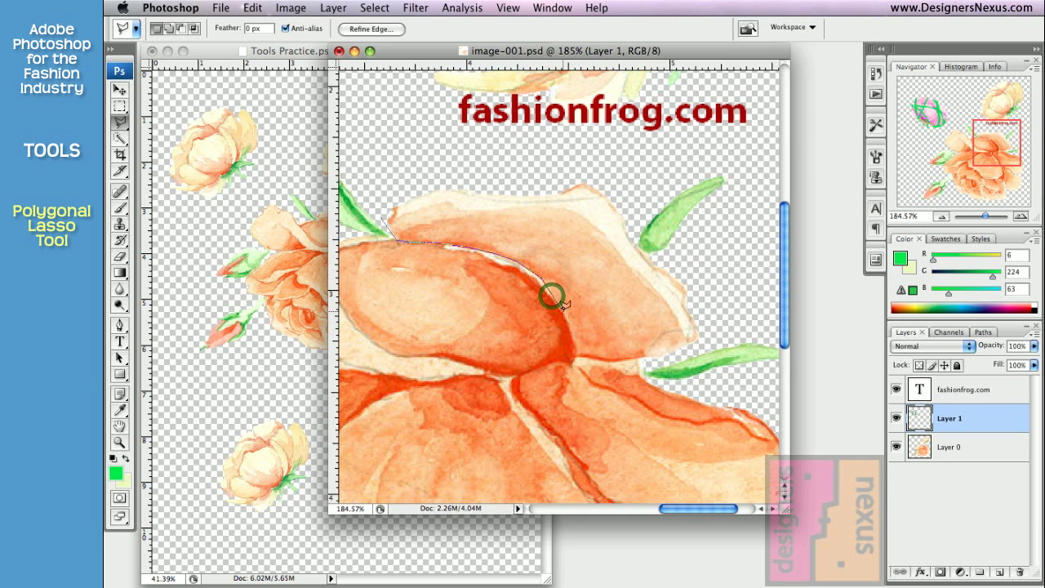
Continue the outline down the petal, around the leaf, across the top, and close it
{"action": "left_click", "coordinate": [571, 333]}
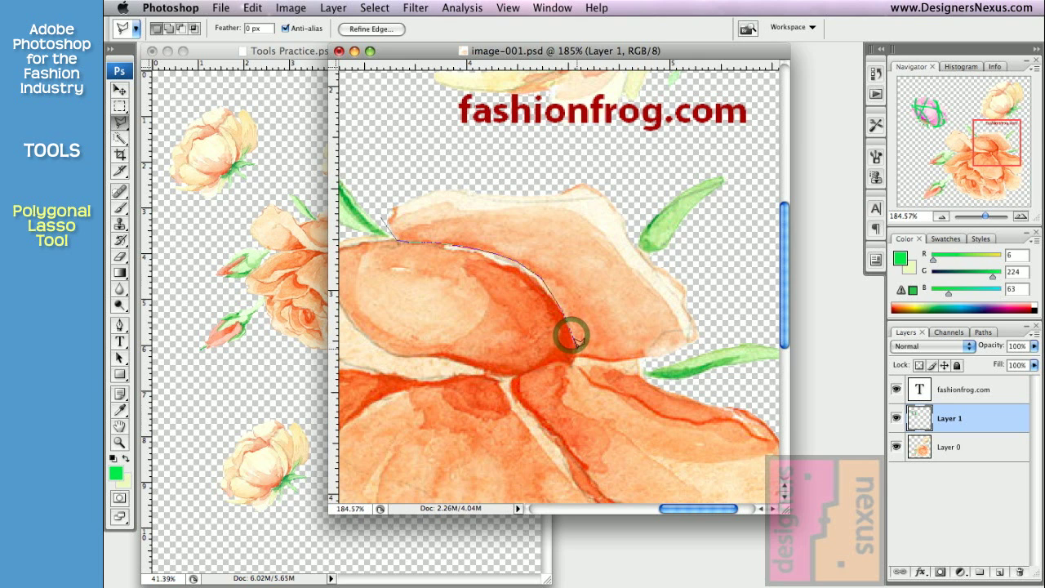
{"action": "left_click", "coordinate": [576, 348]}
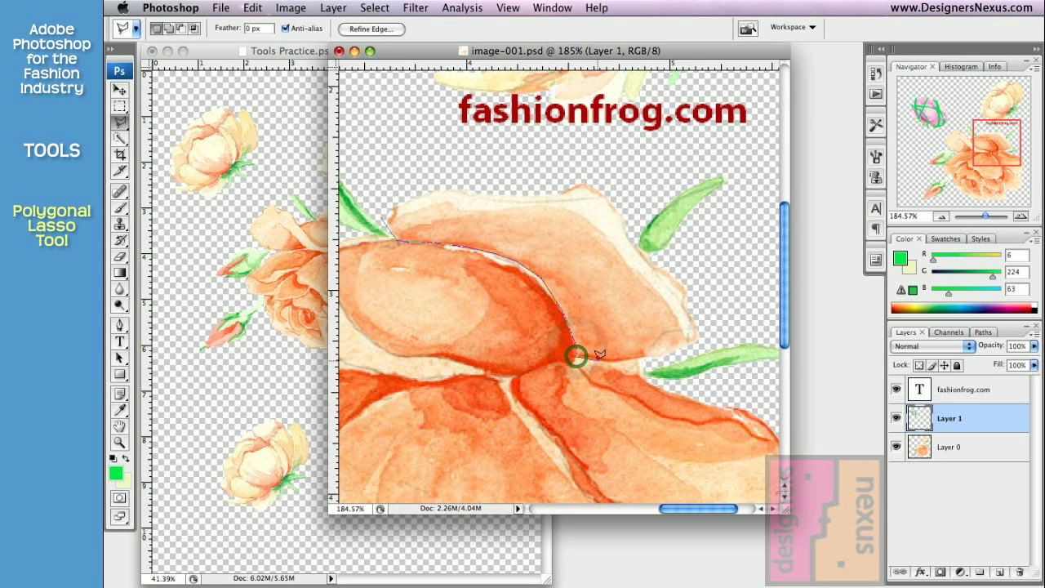
{"action": "left_click", "coordinate": [592, 359]}
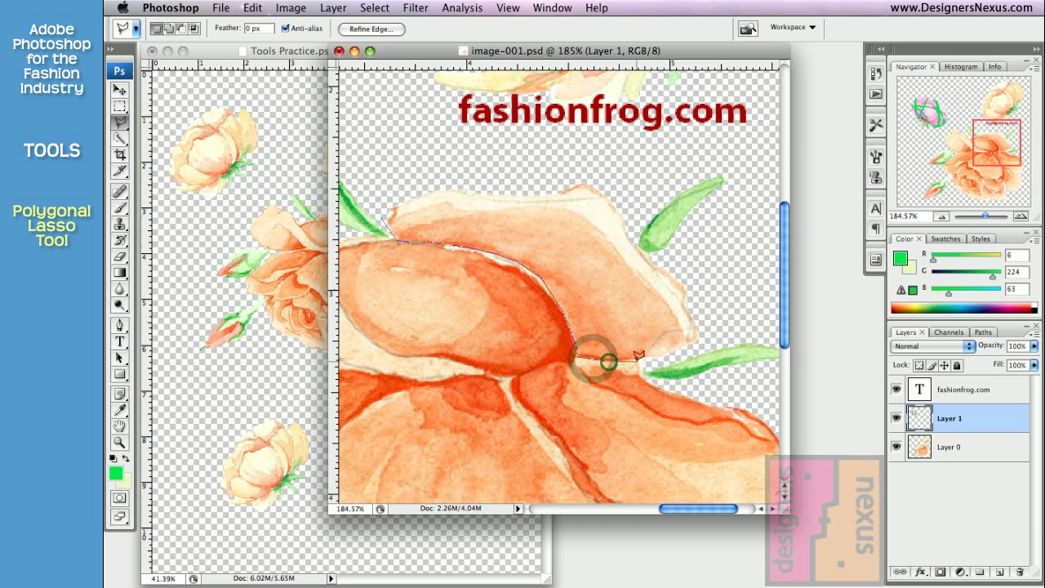
{"action": "left_click", "coordinate": [612, 362]}
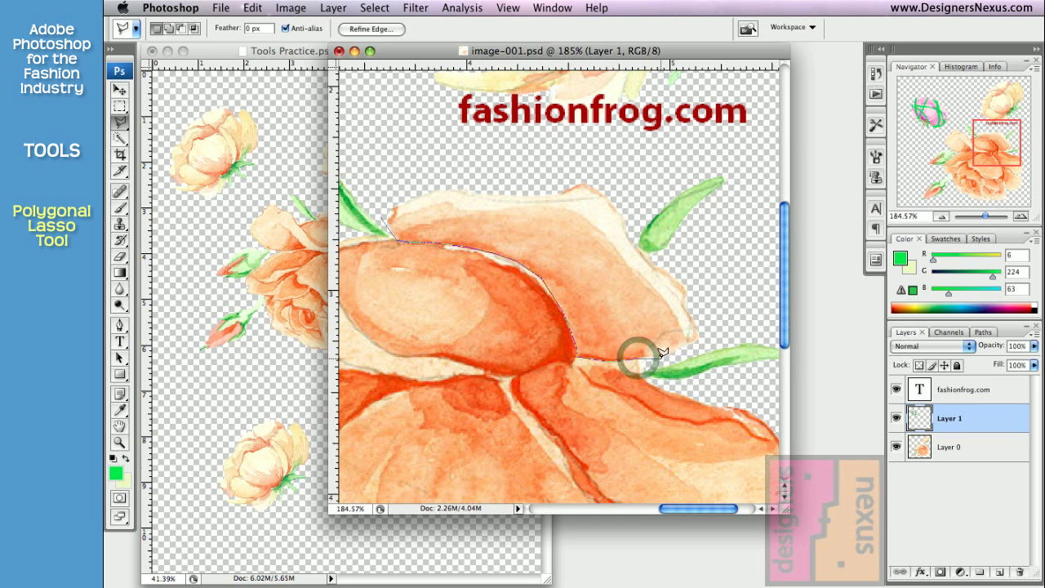
{"action": "left_click", "coordinate": [659, 358]}
{"action": "left_click", "coordinate": [715, 262]}
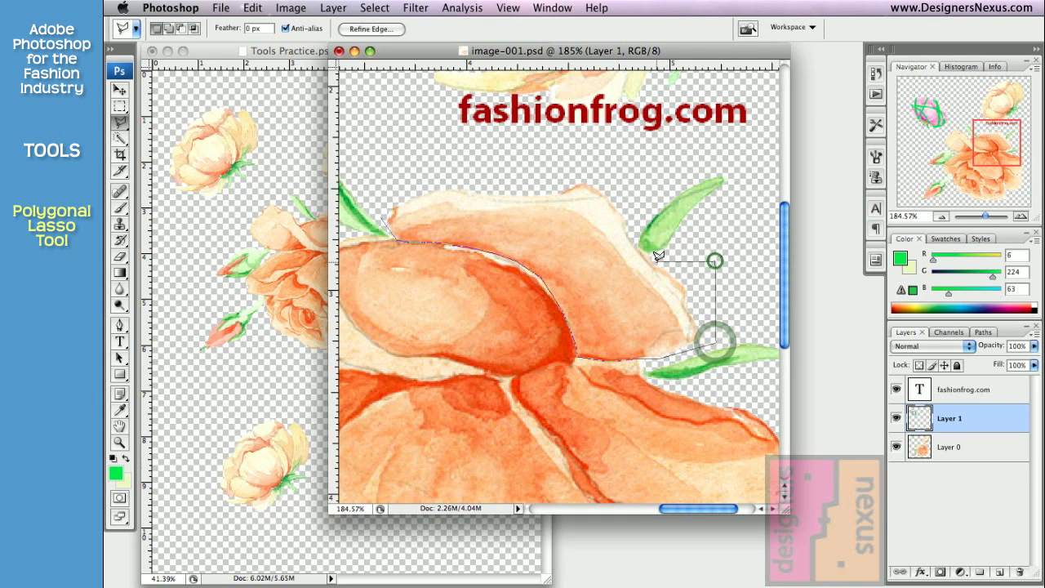
{"action": "left_click", "coordinate": [655, 262]}
{"action": "left_click", "coordinate": [623, 202]}
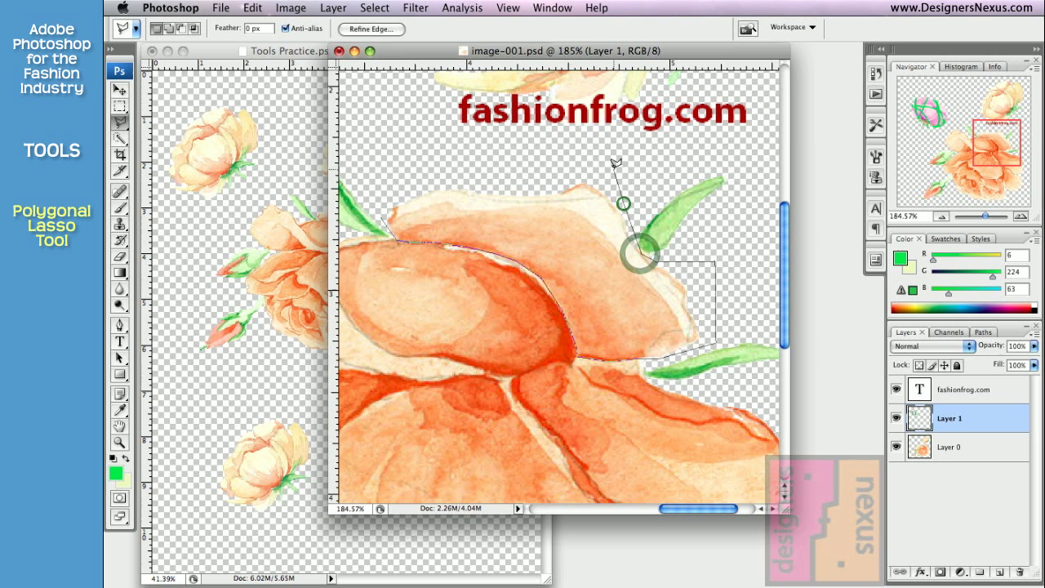
{"action": "left_click", "coordinate": [613, 169]}
{"action": "left_click", "coordinate": [484, 159]}
{"action": "left_click", "coordinate": [395, 162]}
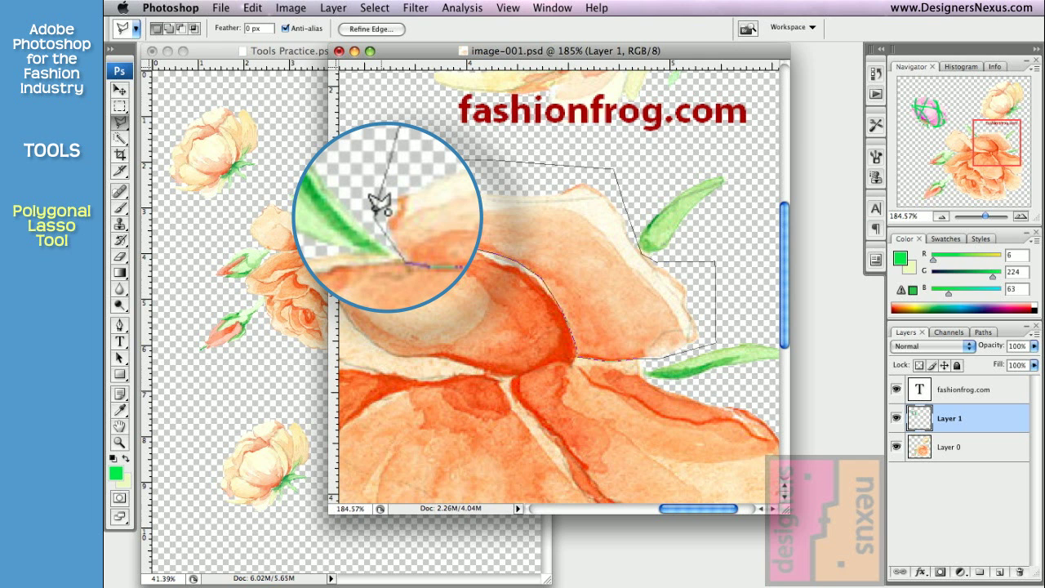
{"action": "double_click", "coordinate": [378, 204]}
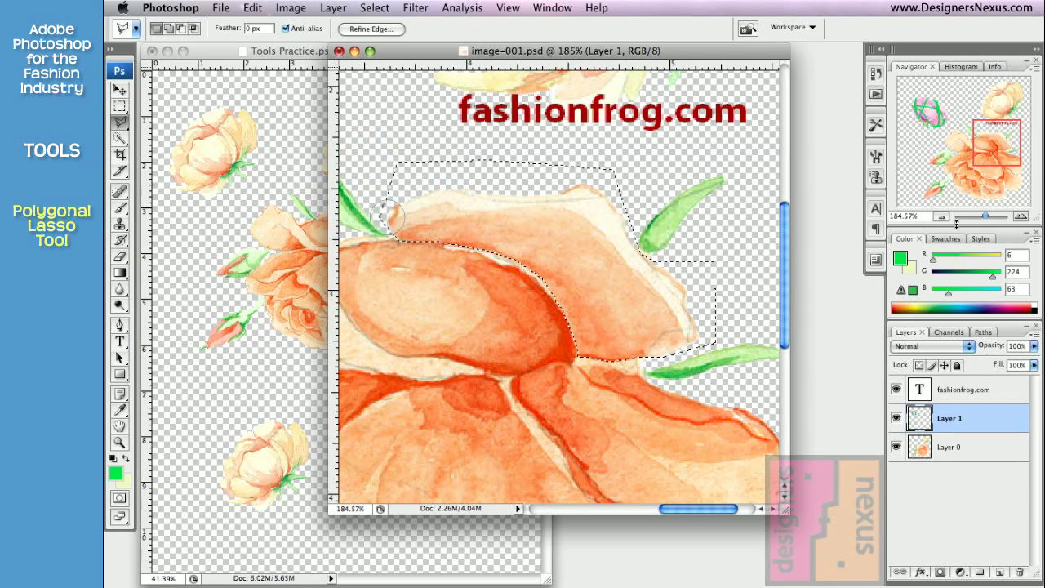
Zoom out, make Layer 0 active, and move the petal piece up beside fashionfrog.com
{"action": "left_click", "coordinate": [940, 216]}
{"action": "left_click", "coordinate": [940, 216]}
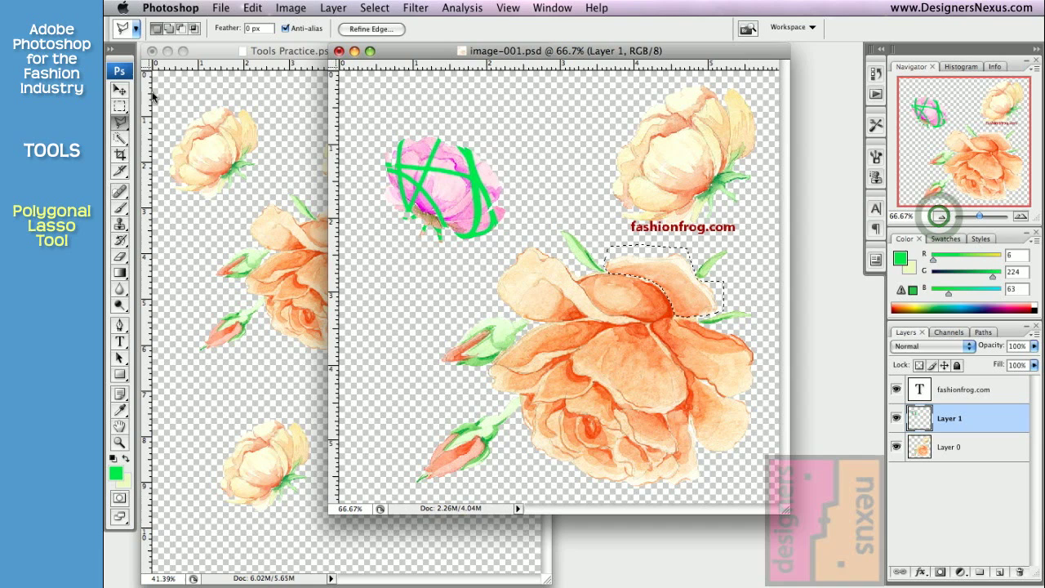
{"action": "key", "text": "v"}
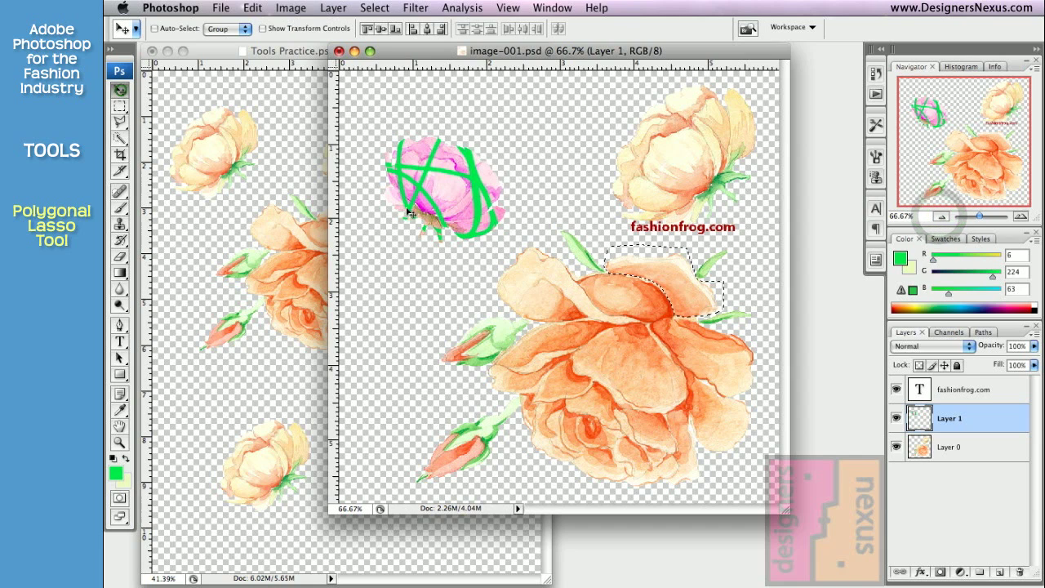
{"action": "left_click", "coordinate": [668, 270]}
{"action": "left_click", "coordinate": [692, 188]}
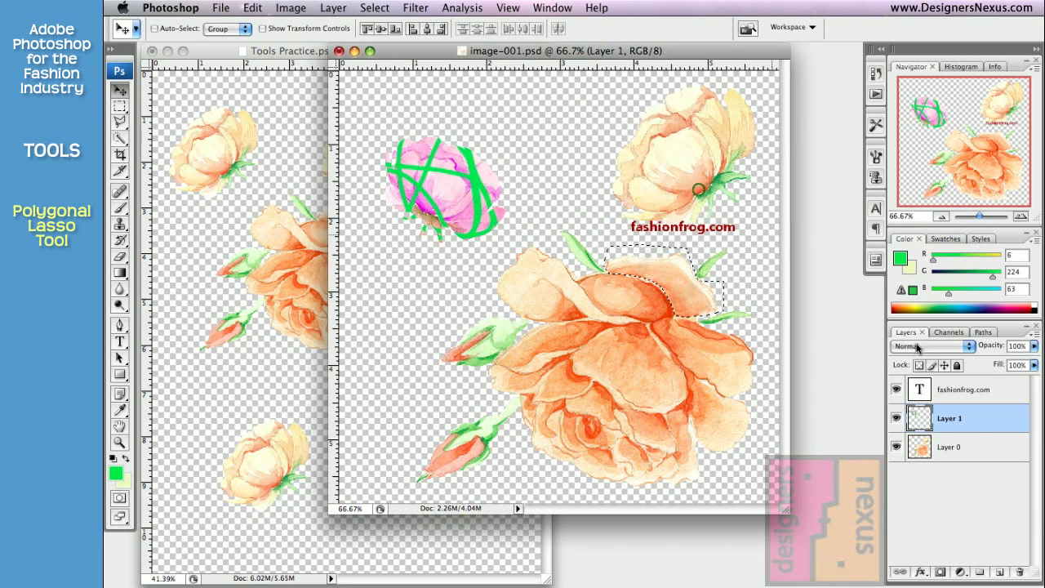
{"action": "left_click", "coordinate": [974, 445]}
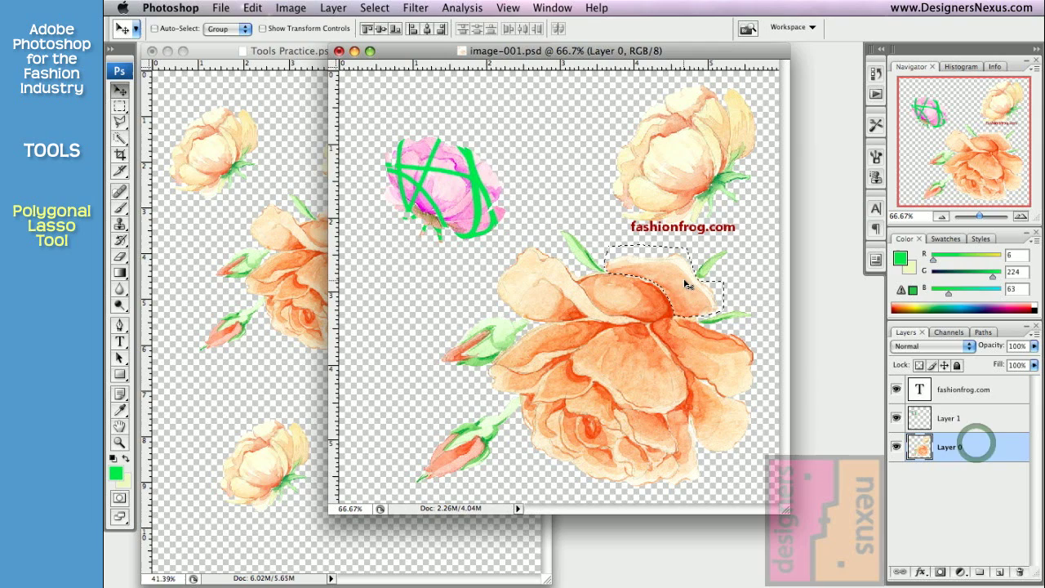
{"action": "mouse_move", "coordinate": [681, 281]}
{"action": "left_mouse_down"}
{"action": "mouse_move", "coordinate": [598, 196]}
{"action": "mouse_move", "coordinate": [544, 165]}
{"action": "left_mouse_up"}
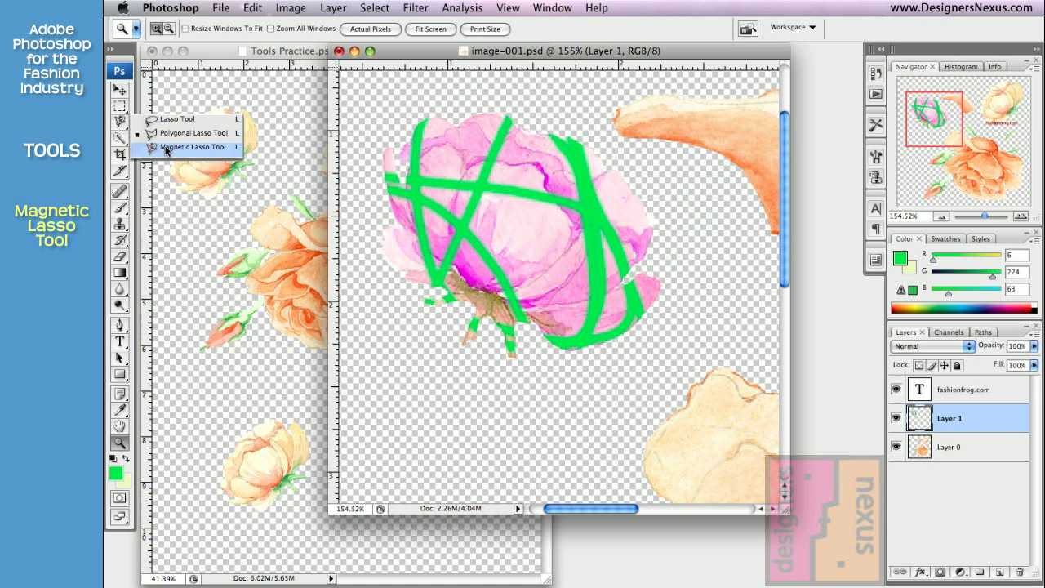
With the Magnetic Lasso Tool, trace and close a selection around the right-hand green stroke
{"action": "left_click", "coordinate": [165, 148]}
{"action": "left_click", "coordinate": [119, 122]}
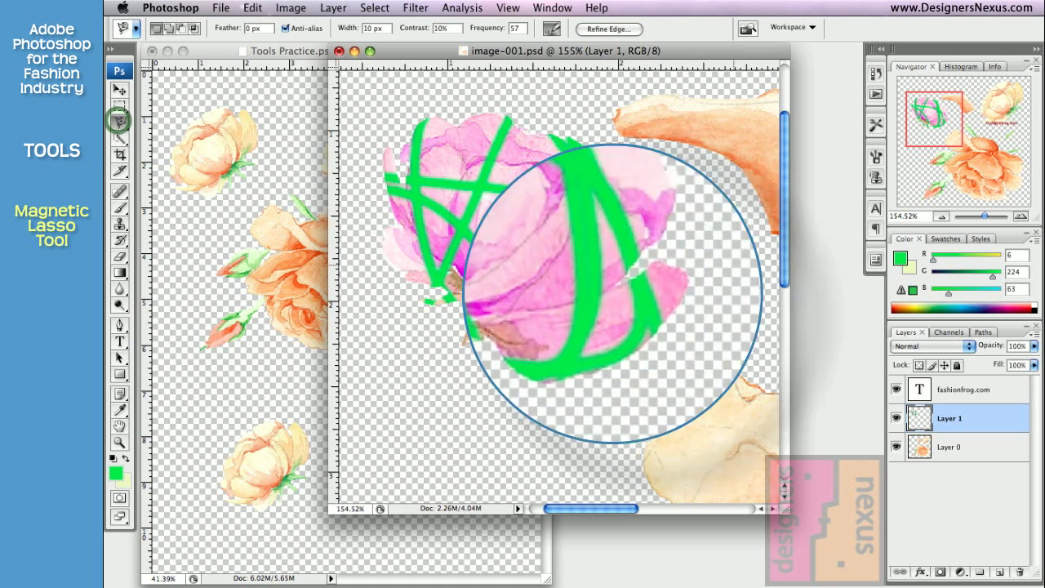
{"action": "left_click", "coordinate": [666, 317]}
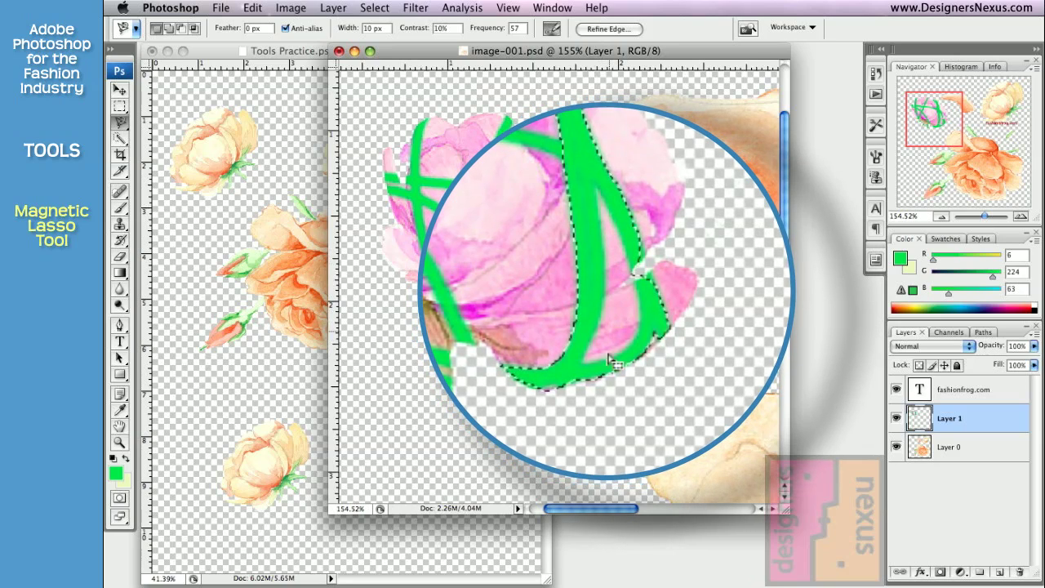
{"action": "key", "text": "alt"}
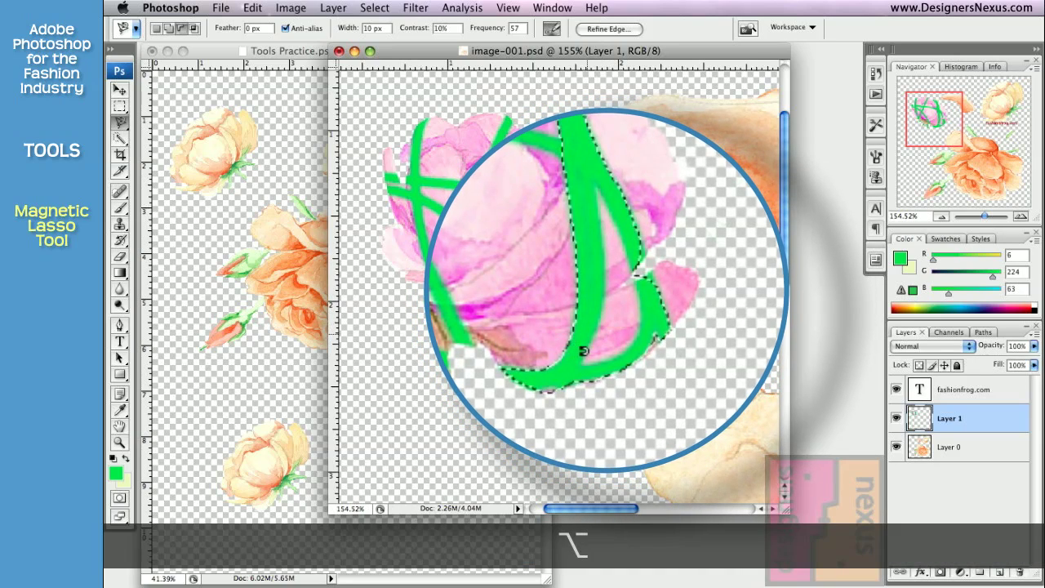
{"action": "left_click", "coordinate": [578, 363]}
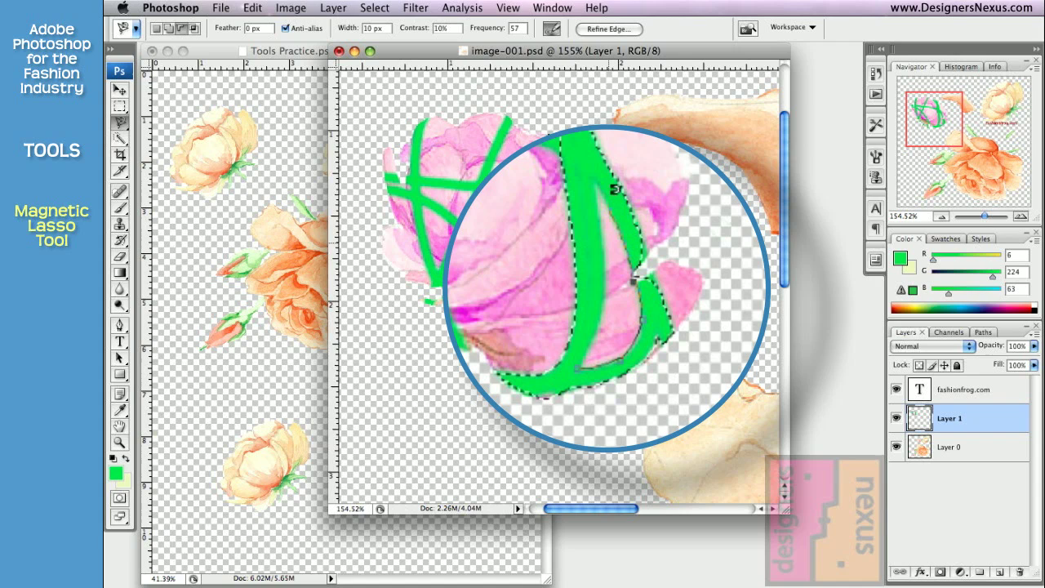
{"action": "left_click", "coordinate": [594, 177]}
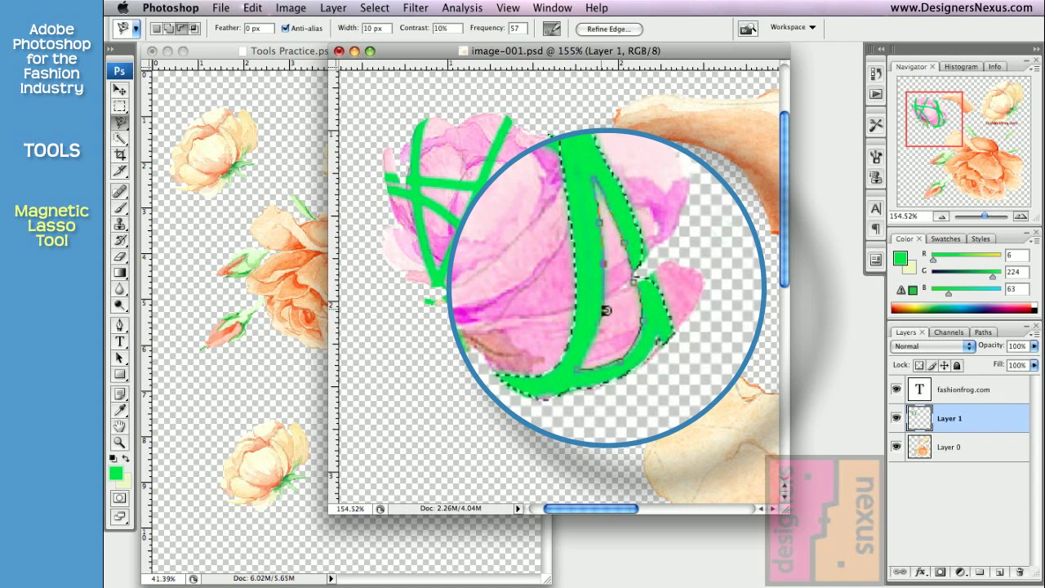
{"action": "left_click", "coordinate": [584, 358]}
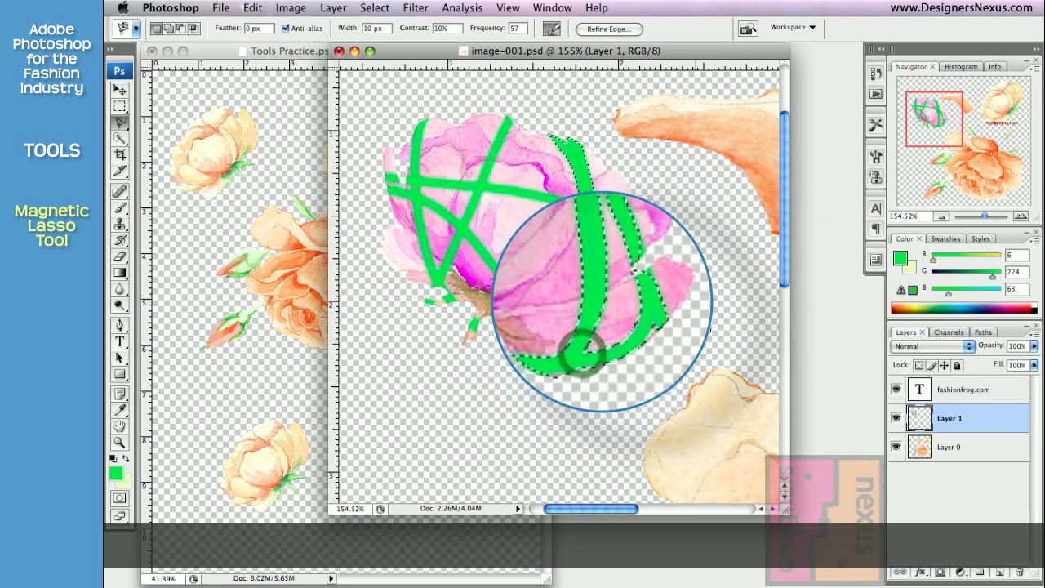
Drag the selected green stroke right, off the pink rose, with the Move tool
{"action": "left_click", "coordinate": [119, 90]}
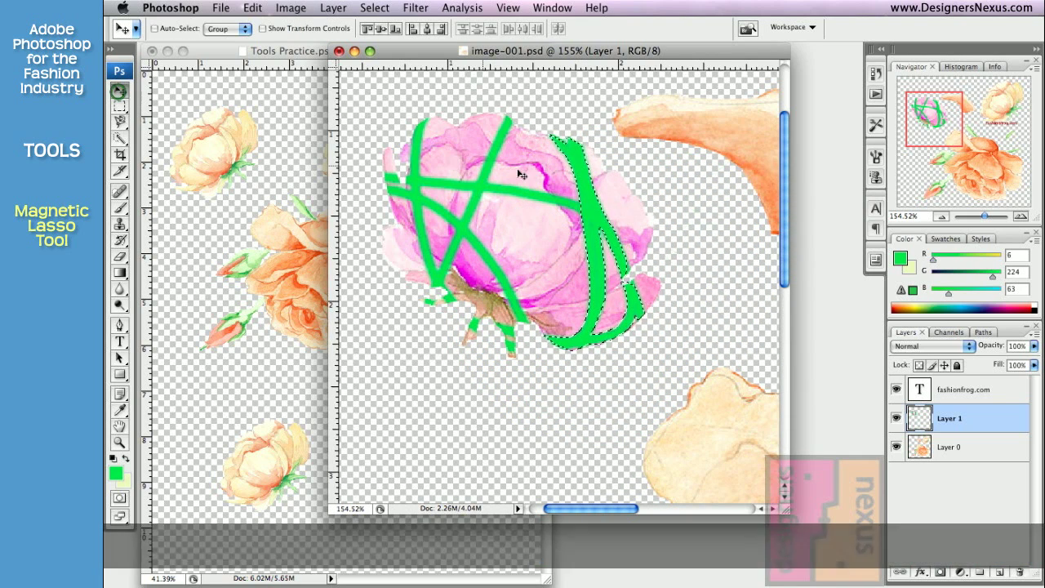
{"action": "left_click_drag", "start_coordinate": [598, 220], "coordinate": [716, 222]}
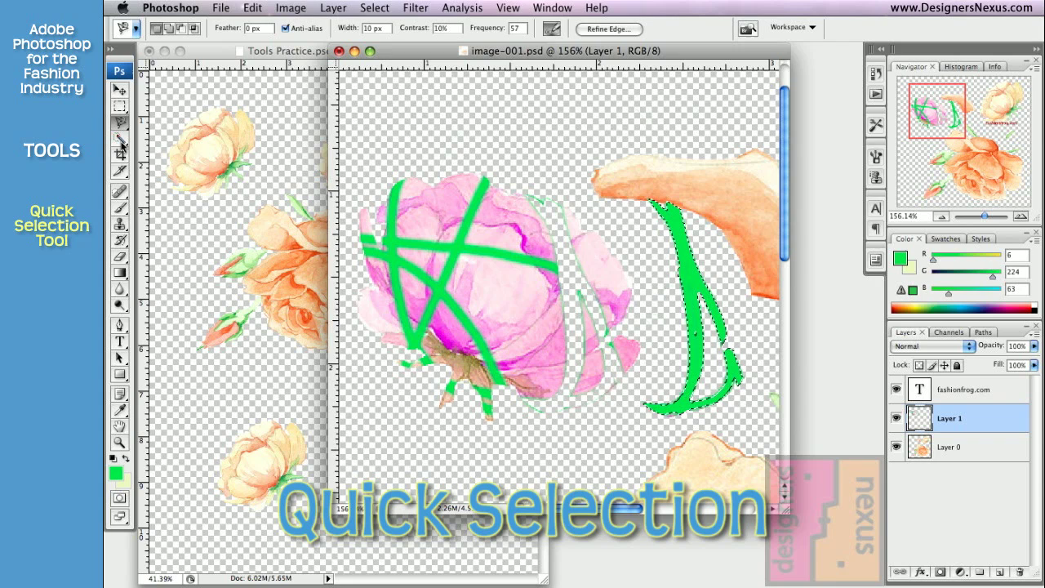
Choose the Quick Selection Tool and set its brush diameter to 13 px
{"action": "left_click", "coordinate": [120, 143]}
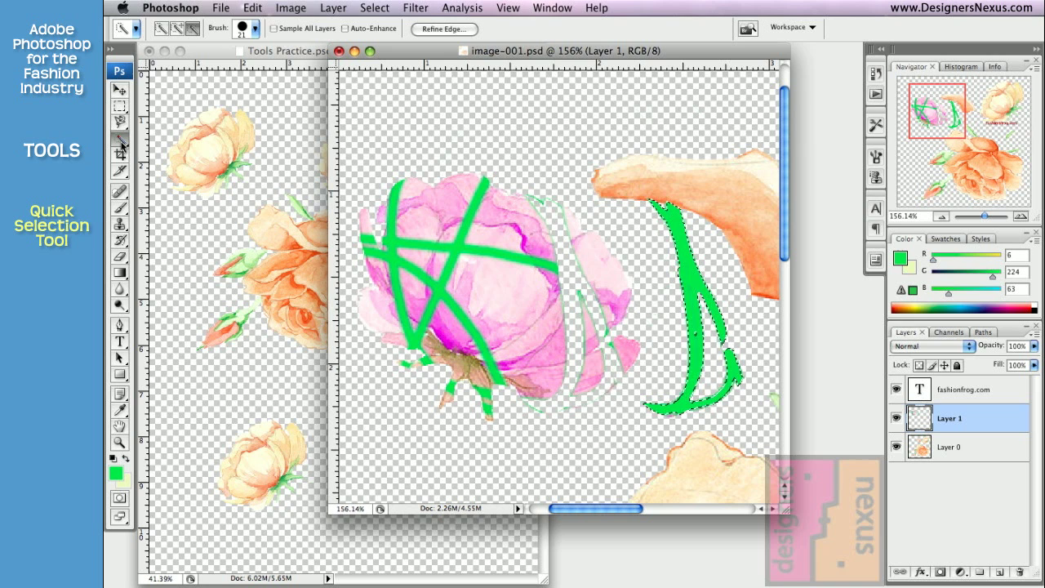
{"action": "left_click", "coordinate": [255, 28]}
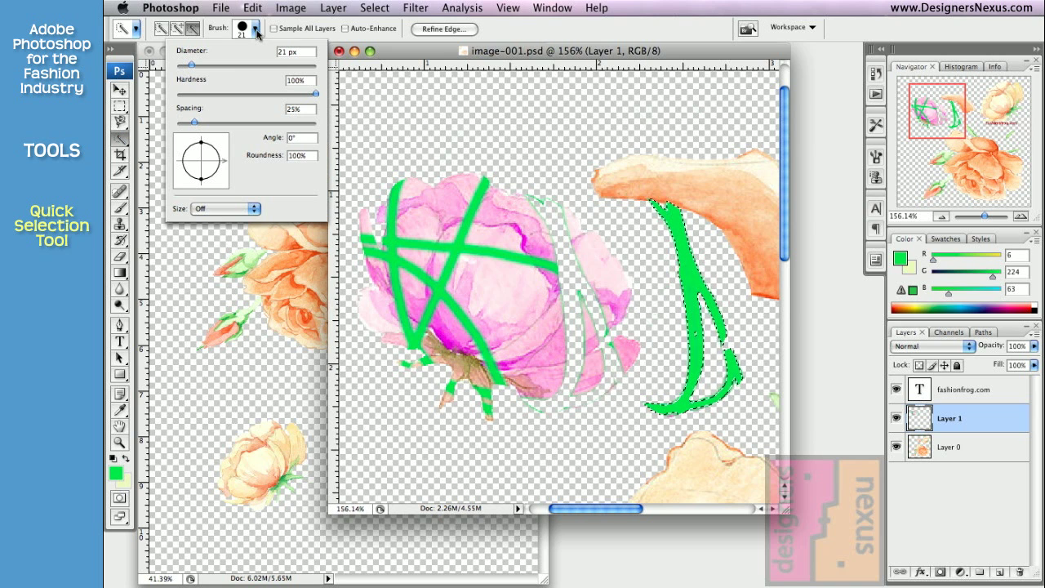
{"action": "left_click_drag", "start_coordinate": [189, 67], "coordinate": [185, 73]}
Fit the whole image in the window with View > Fit on Screen
{"action": "left_click", "coordinate": [426, 59]}
{"action": "left_click", "coordinate": [508, 8]}
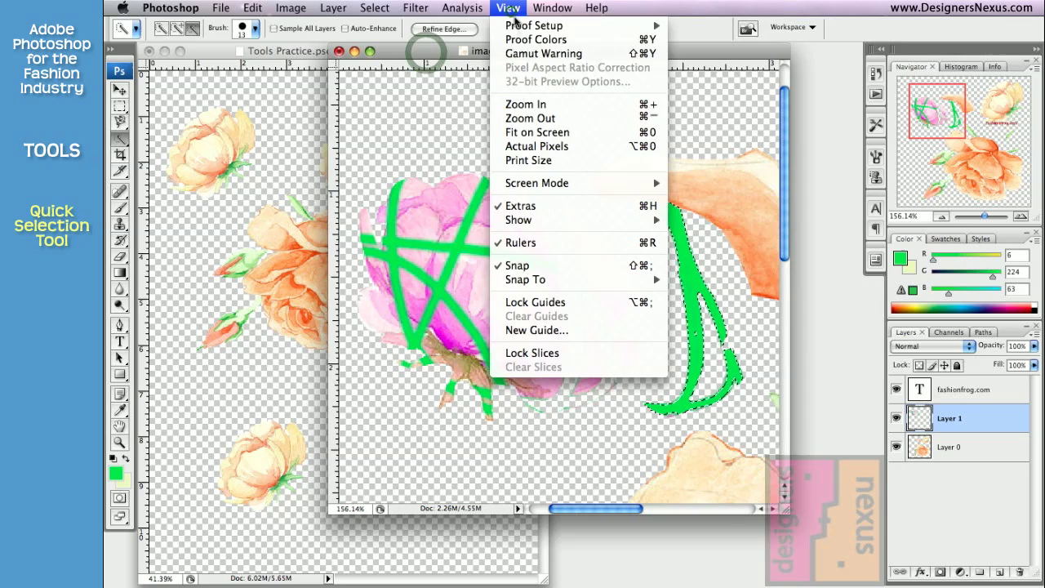
{"action": "left_click", "coordinate": [553, 136]}
Quick-select the orange rose's top petal, then add its central, upper-left and lower-left petals
{"action": "key", "text": "alt+bracketleft"}
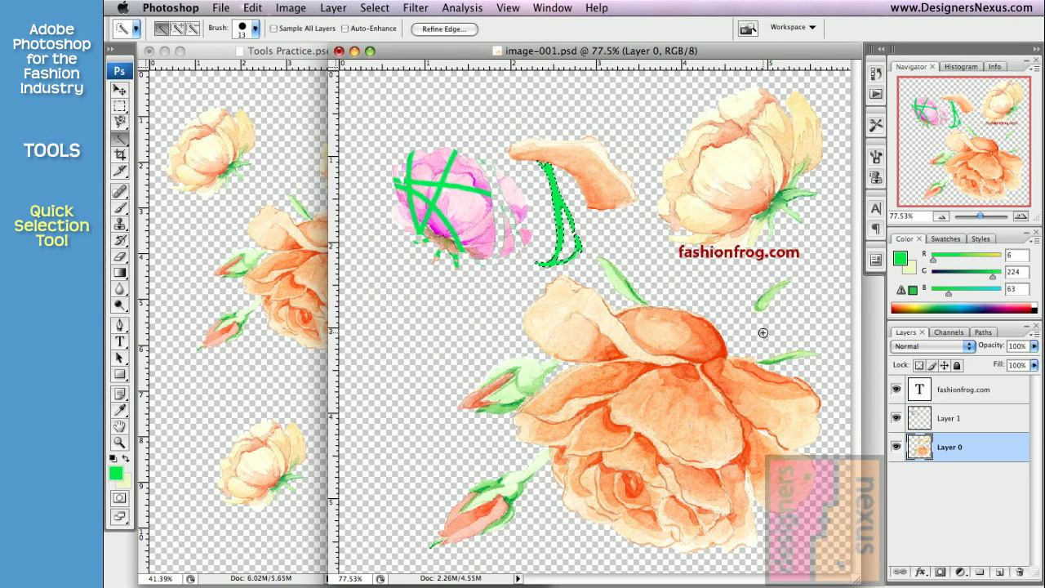
{"action": "left_click", "coordinate": [700, 346]}
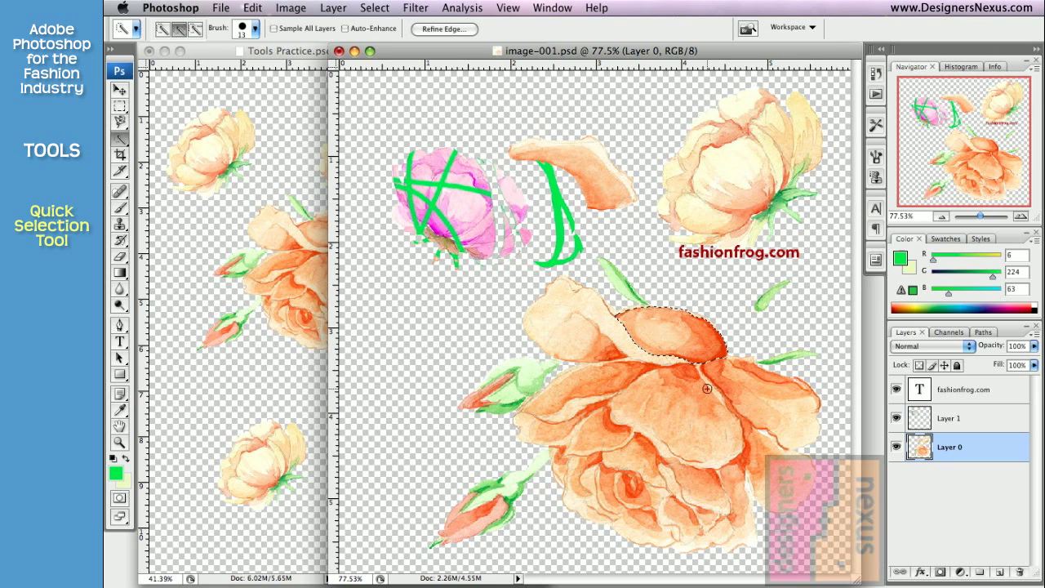
{"action": "left_click_drag", "start_coordinate": [757, 411], "coordinate": [798, 430]}
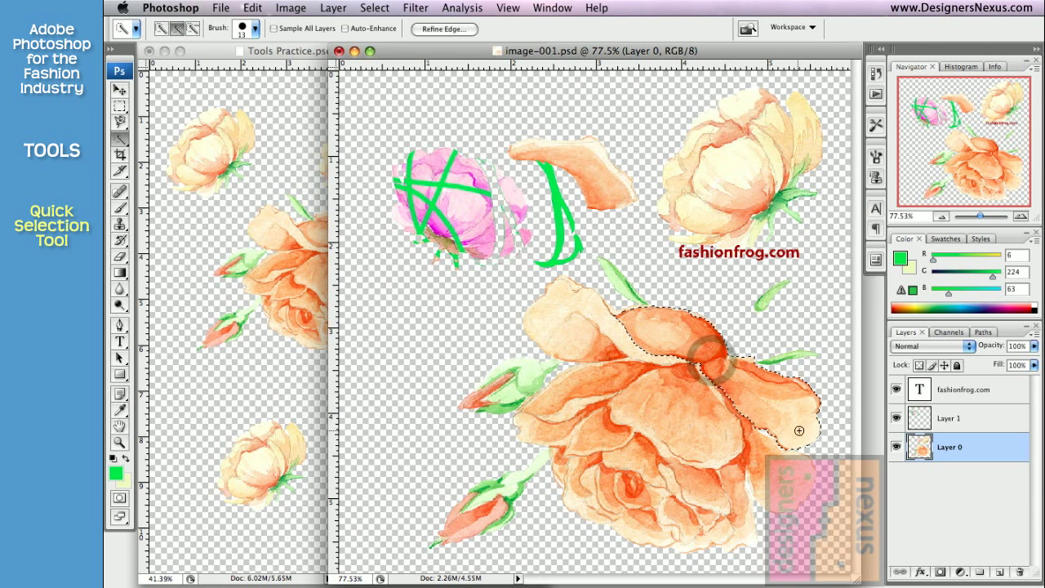
{"action": "left_click_drag", "start_coordinate": [692, 372], "coordinate": [696, 412]}
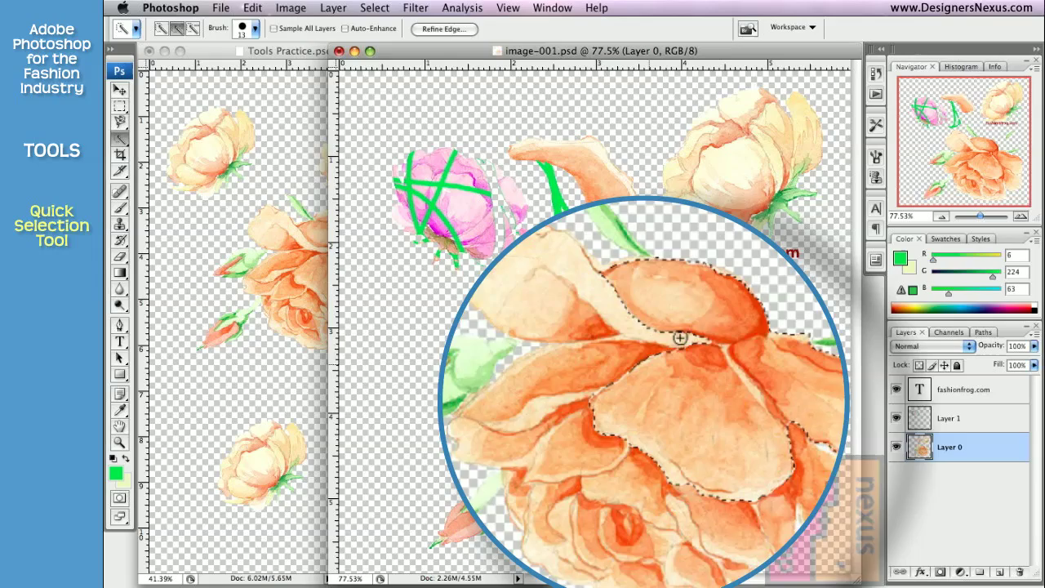
{"action": "left_click_drag", "start_coordinate": [683, 342], "coordinate": [473, 297]}
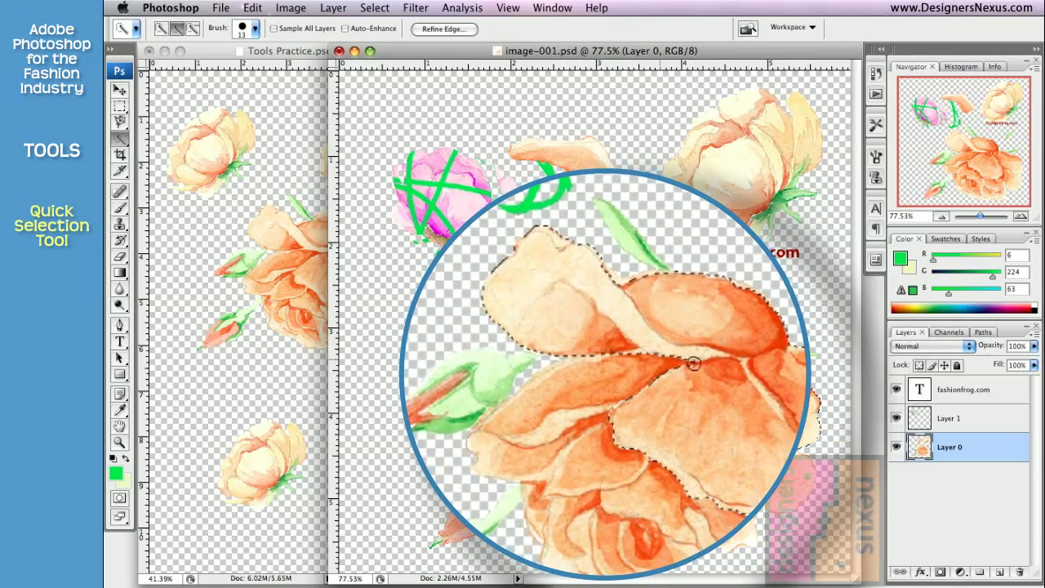
{"action": "mouse_move", "coordinate": [523, 343]}
{"action": "left_mouse_down"}
{"action": "mouse_move", "coordinate": [553, 403]}
{"action": "mouse_move", "coordinate": [502, 442]}
{"action": "left_mouse_up"}
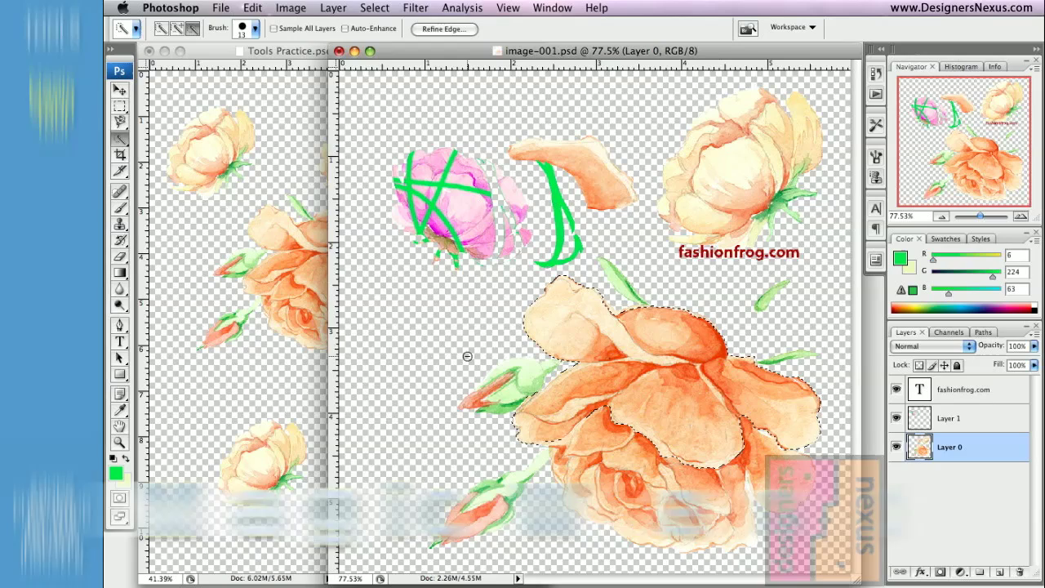
Switch to the Magic Wand and select the pale rose at Tolerance 2, then at 32
{"action": "left_click", "coordinate": [120, 140]}
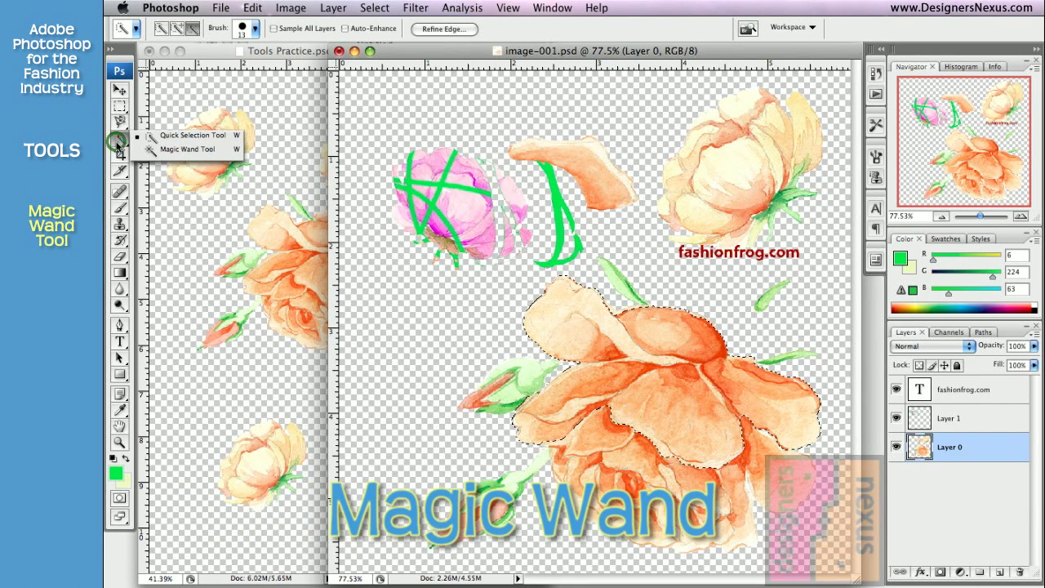
{"action": "left_click", "coordinate": [159, 152]}
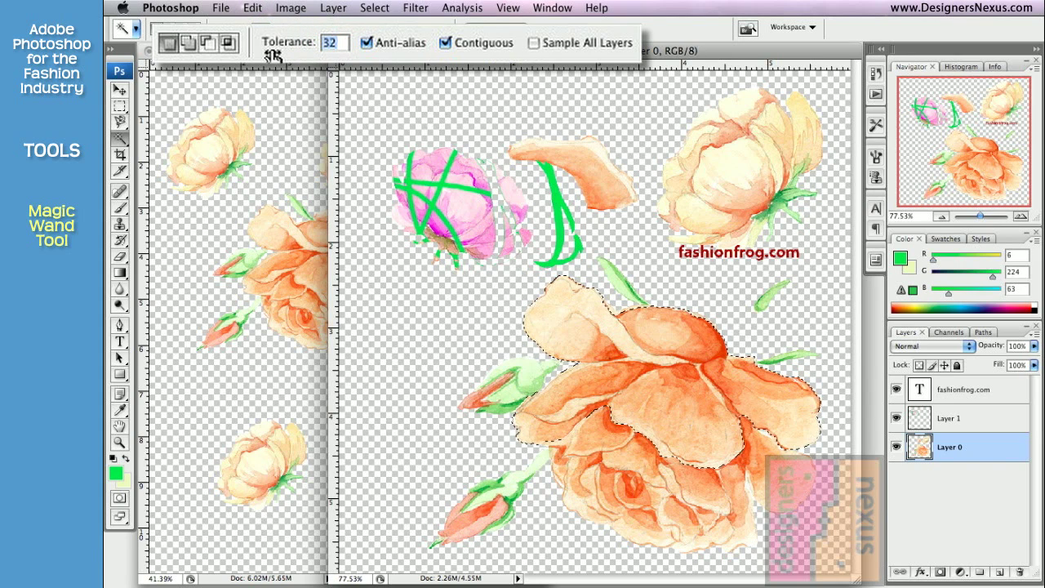
{"action": "type", "text": "2"}
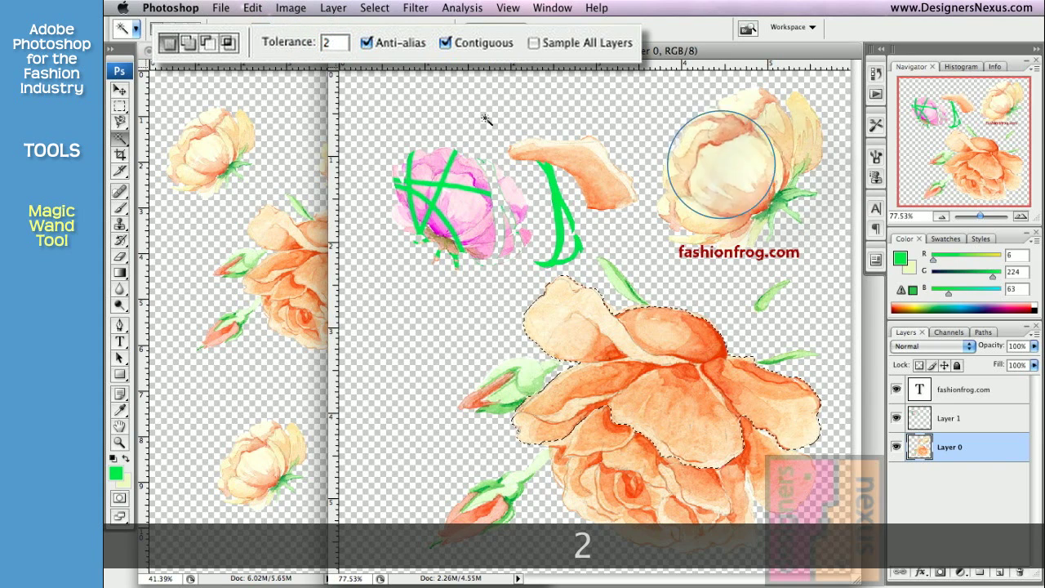
{"action": "left_click", "coordinate": [732, 158]}
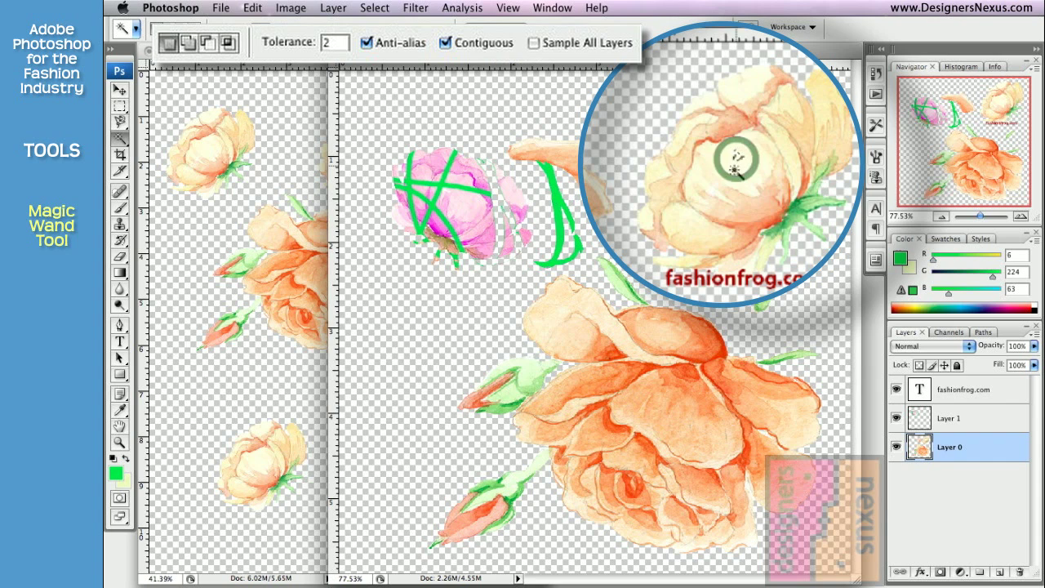
{"action": "double_click", "coordinate": [334, 43]}
{"action": "type", "text": "32"}
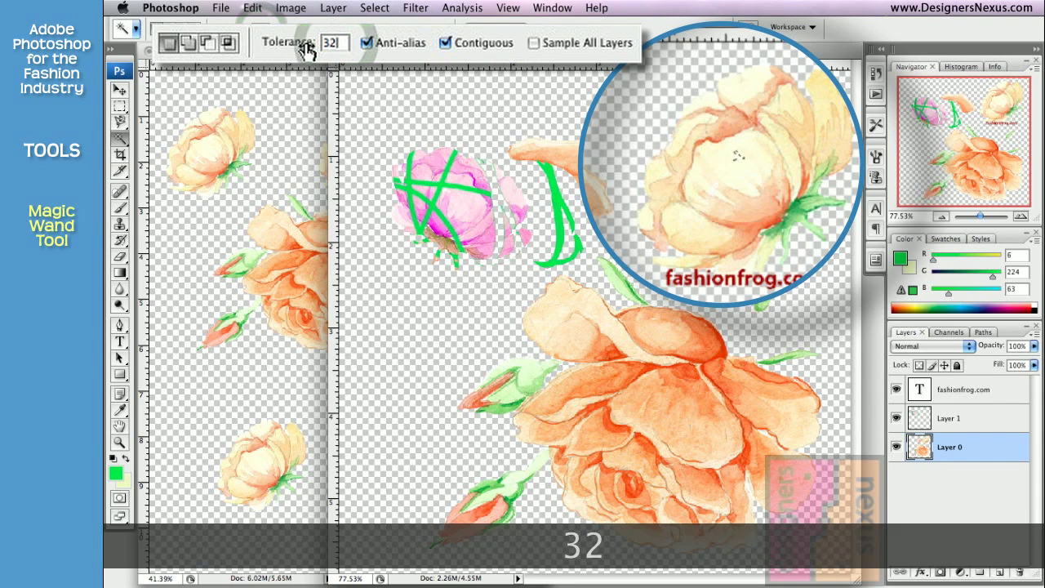
{"action": "left_click", "coordinate": [744, 174]}
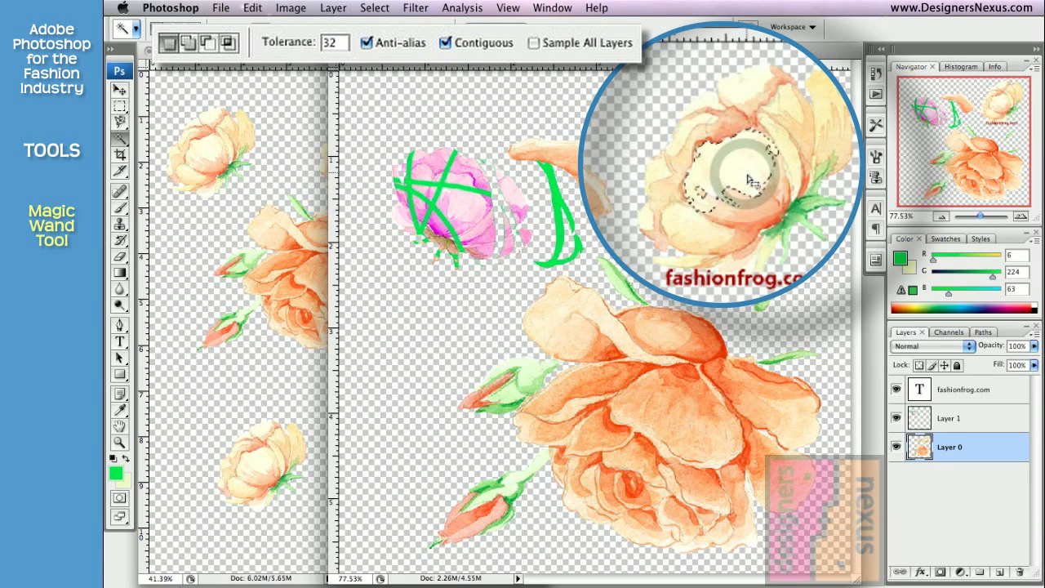
Add the pale rose's top petals to the selection and subtract its centre
{"action": "key", "text": "shift"}
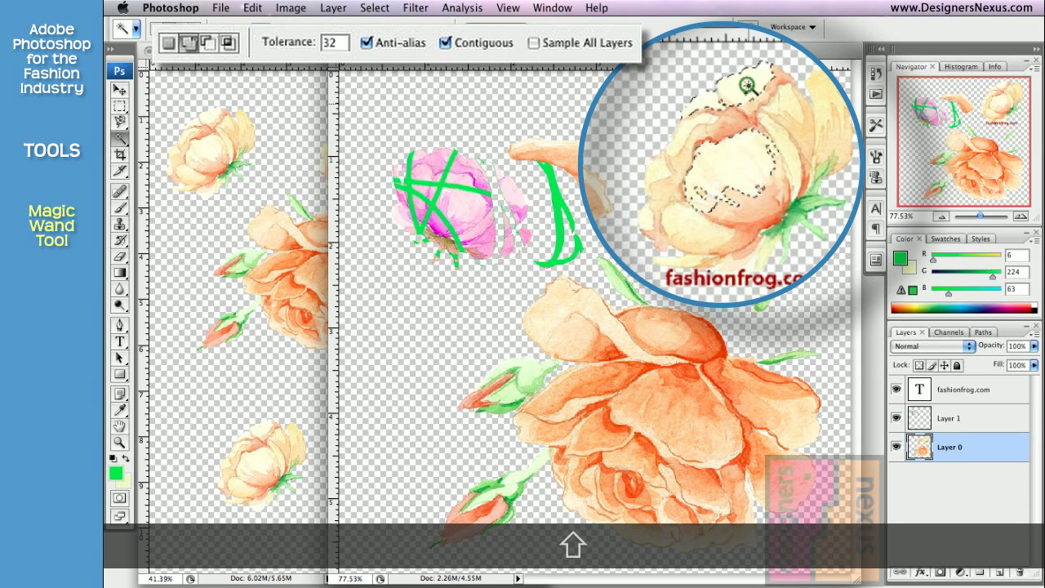
{"action": "left_click", "coordinate": [786, 102], "text": "shift"}
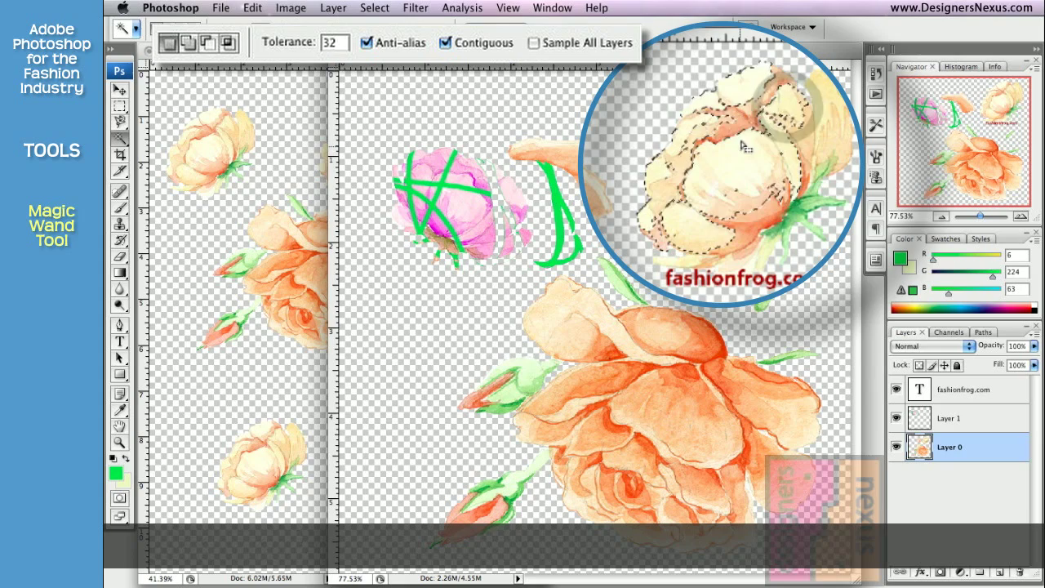
{"action": "key", "text": "alt"}
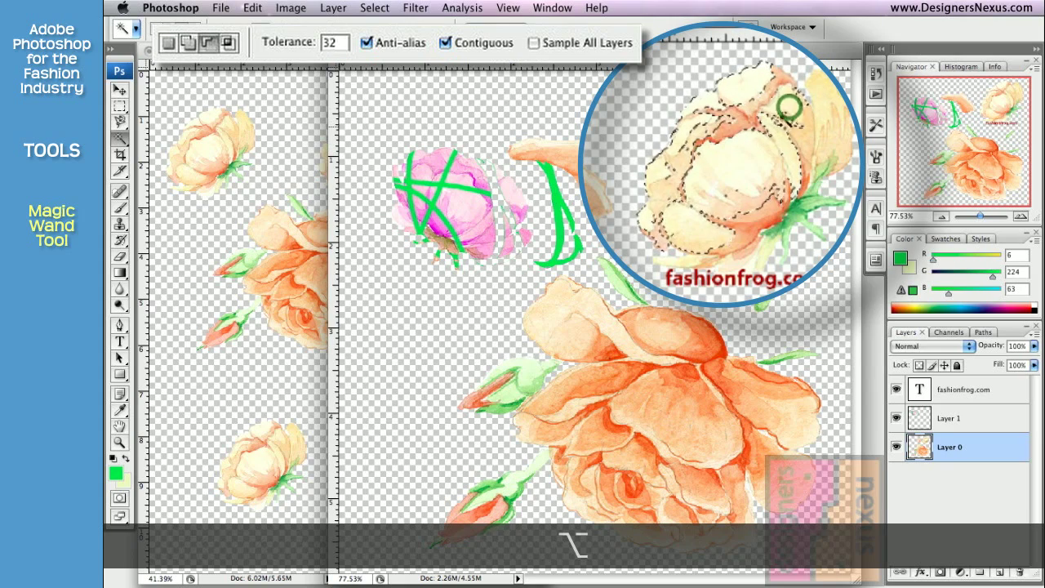
{"action": "left_click", "coordinate": [778, 137], "text": "alt"}
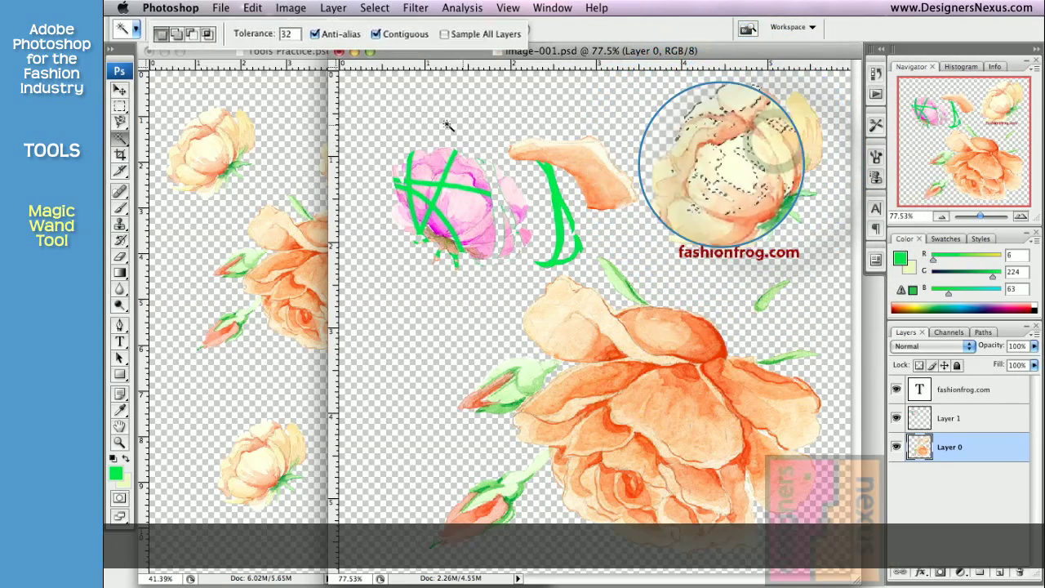
Grow the selection with Select > Similar, then deselect everything with Cmd+D
{"action": "left_click", "coordinate": [375, 7]}
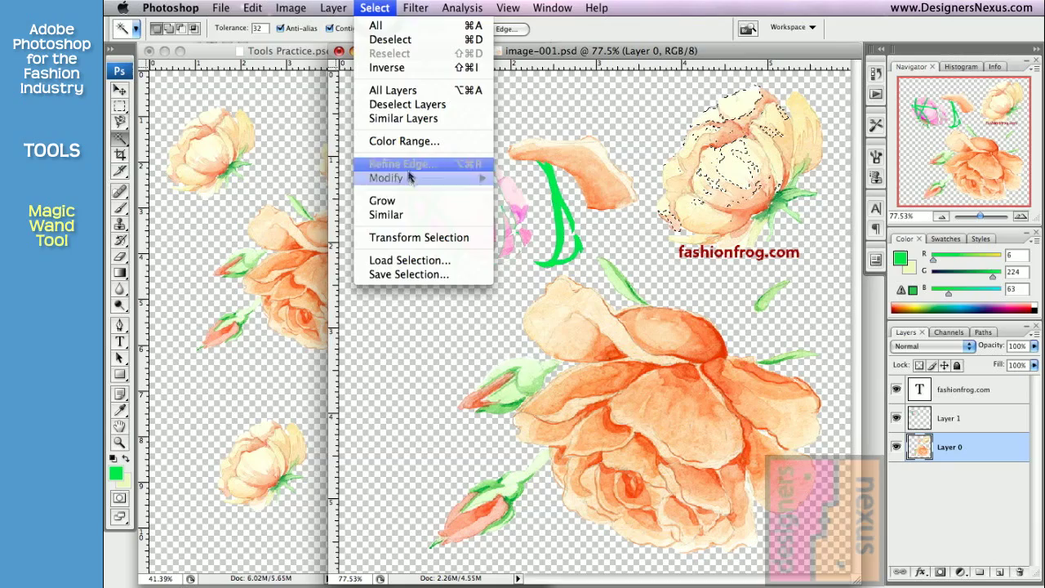
{"action": "left_click", "coordinate": [407, 215]}
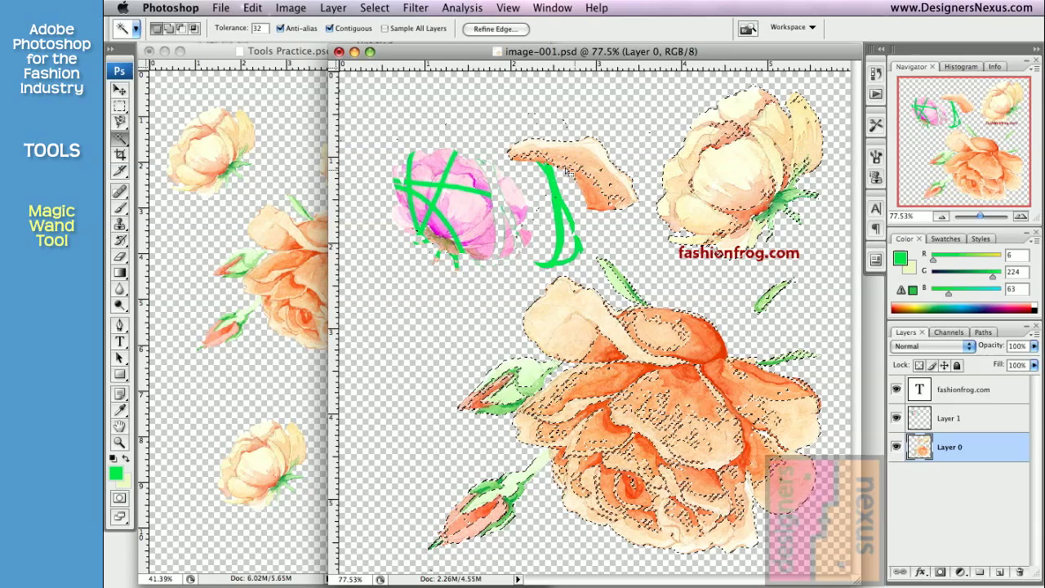
{"action": "key", "text": "super+d"}
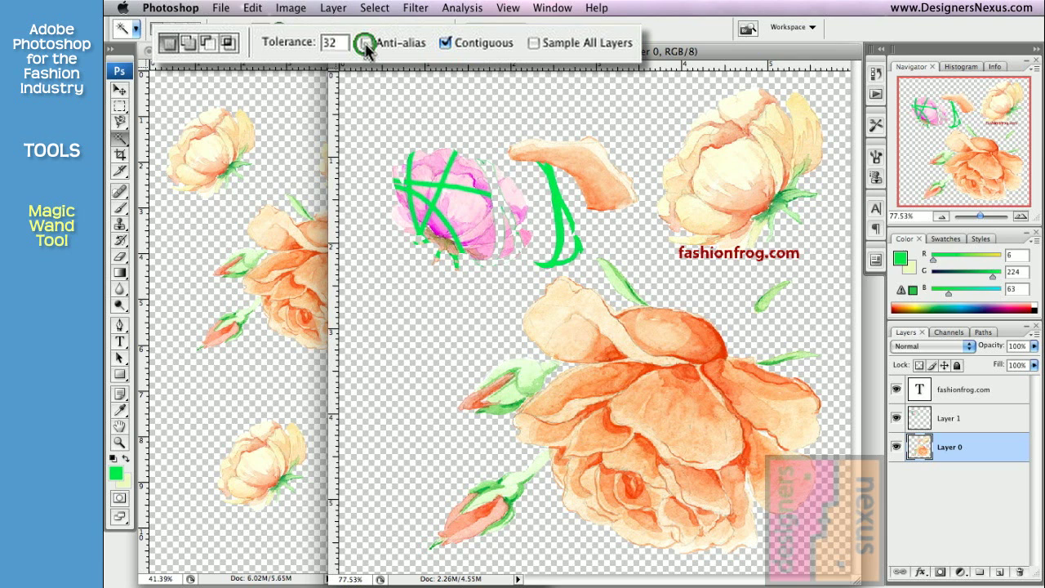
Turn on Anti-alias, turn off Contiguous, and magic-wand the rose to catch matching colours everywhere
{"action": "left_click", "coordinate": [365, 45]}
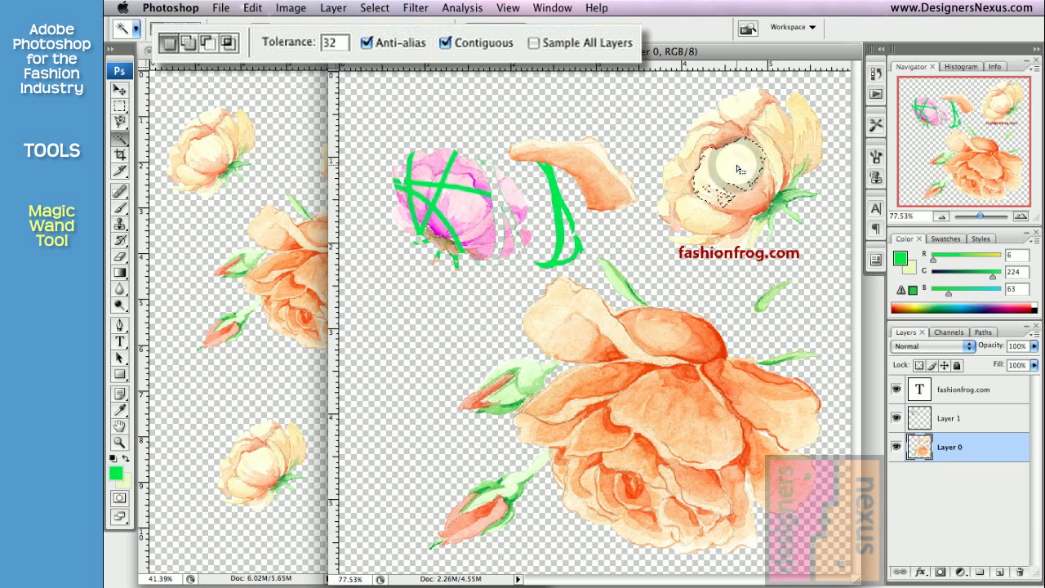
{"action": "left_click", "coordinate": [470, 43]}
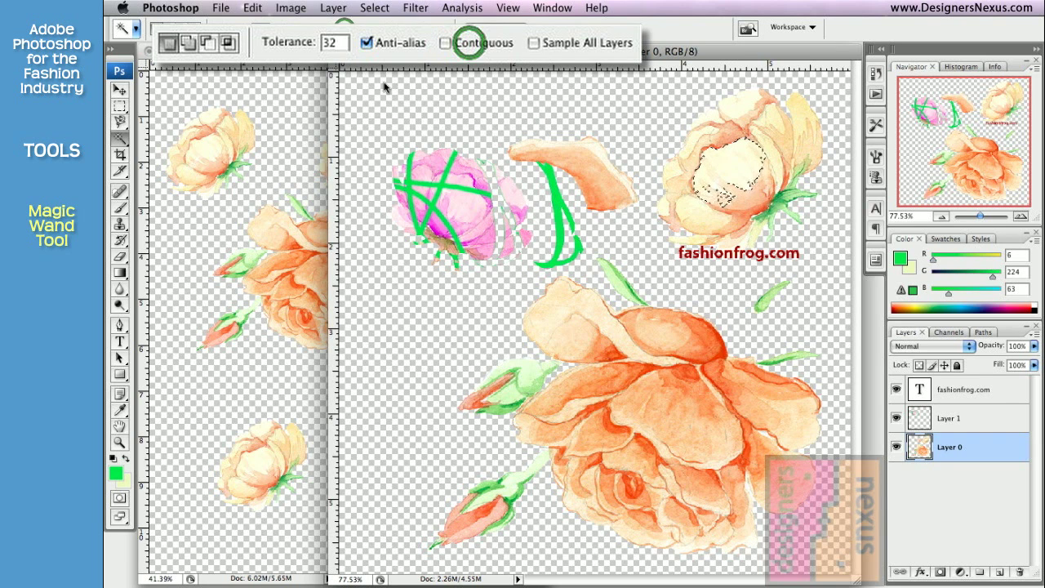
{"action": "left_click", "coordinate": [551, 311]}
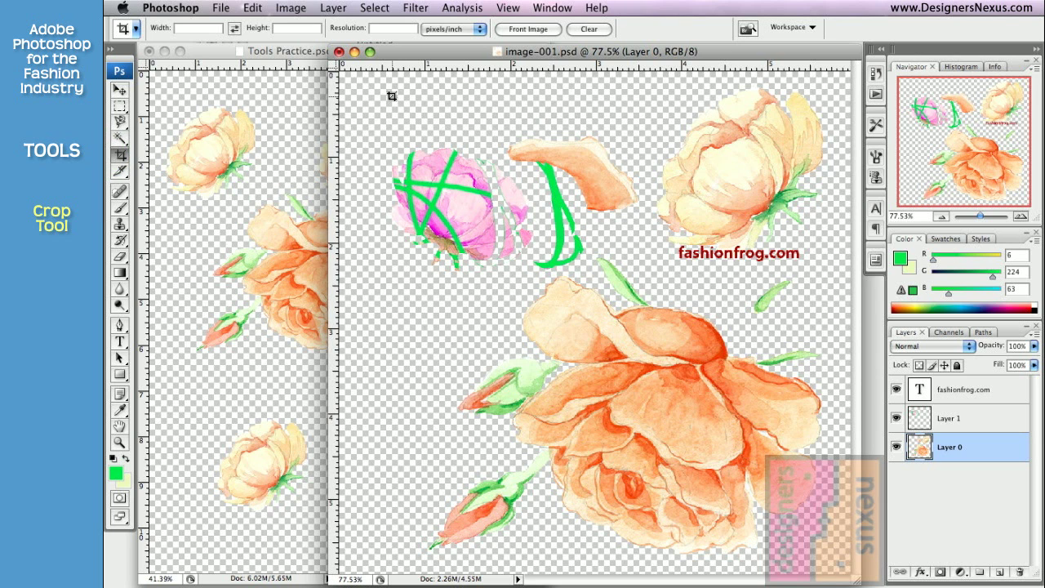
Draw a crop box, then resize and reposition it to frame the large orange rose
{"action": "left_click_drag", "start_coordinate": [411, 116], "coordinate": [635, 367]}
{"action": "left_click_drag", "start_coordinate": [731, 451], "coordinate": [755, 480]}
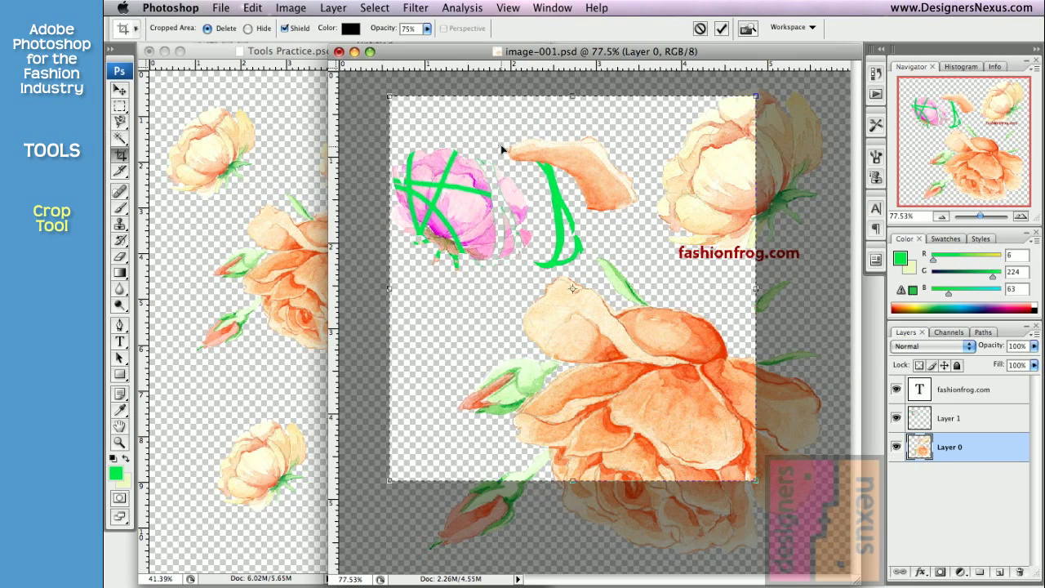
{"action": "left_click_drag", "start_coordinate": [498, 150], "coordinate": [554, 222]}
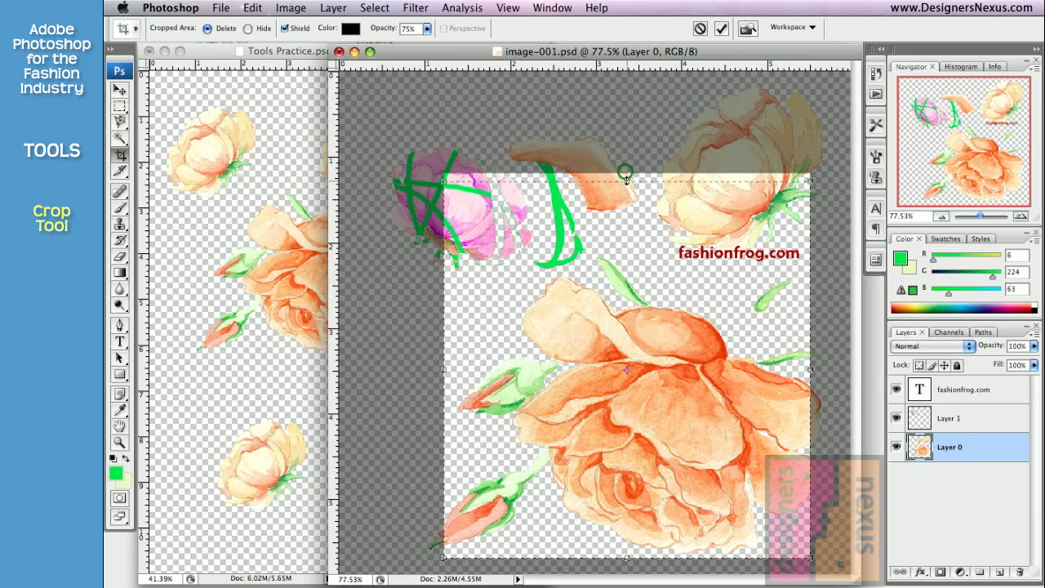
{"action": "left_click_drag", "start_coordinate": [626, 171], "coordinate": [626, 260]}
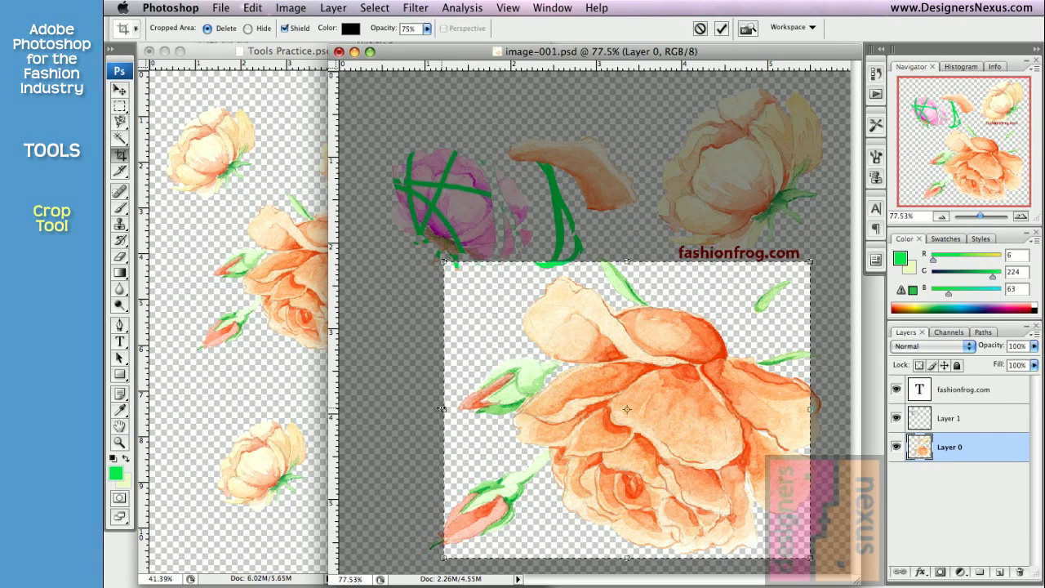
{"action": "left_click_drag", "start_coordinate": [433, 408], "coordinate": [419, 408]}
{"action": "left_click_drag", "start_coordinate": [421, 263], "coordinate": [403, 244]}
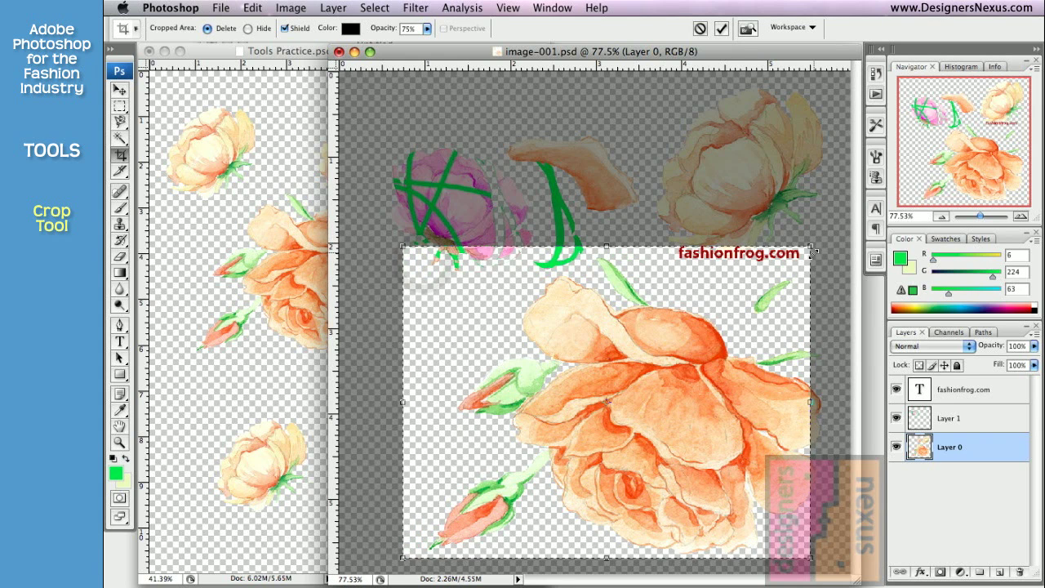
{"action": "left_click_drag", "start_coordinate": [810, 245], "coordinate": [727, 335]}
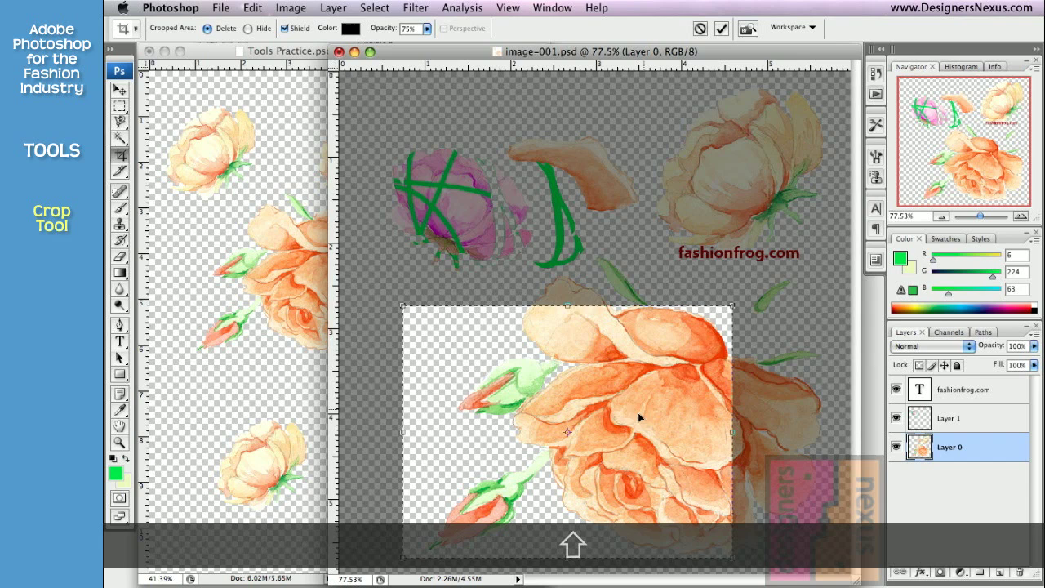
{"action": "left_click_drag", "start_coordinate": [661, 410], "coordinate": [685, 416]}
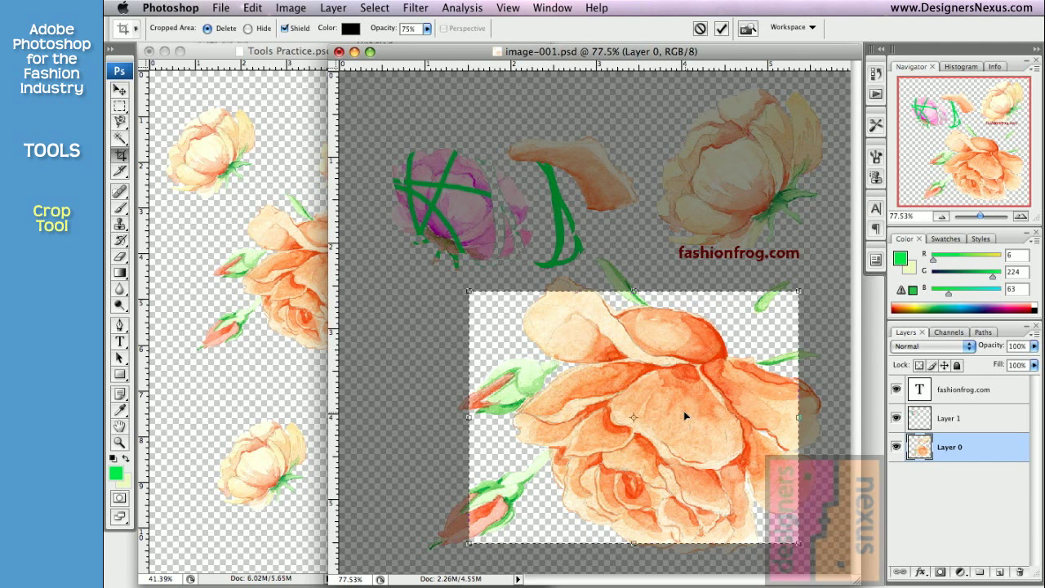
{"action": "left_click", "coordinate": [120, 157]}
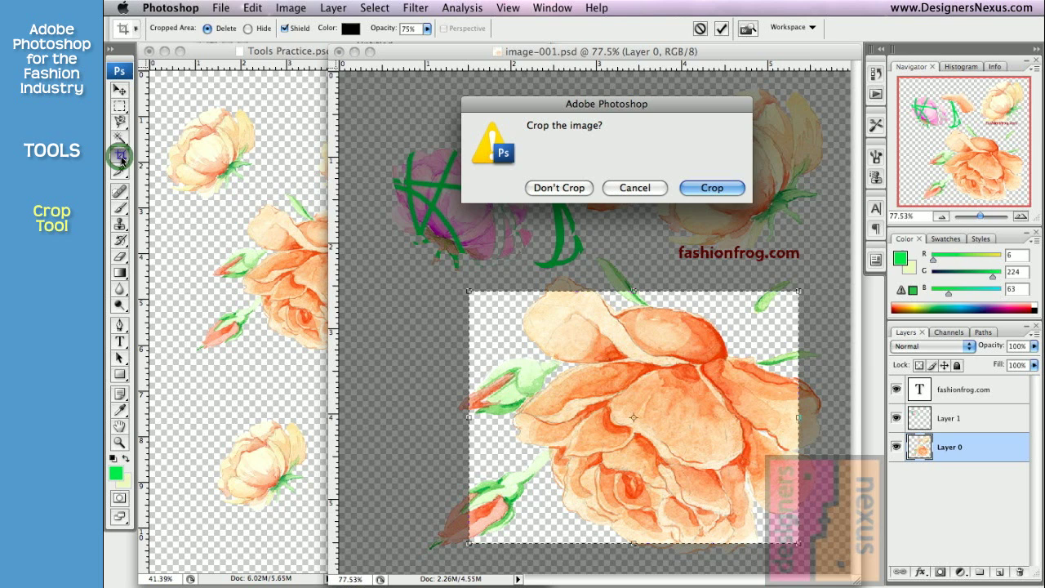